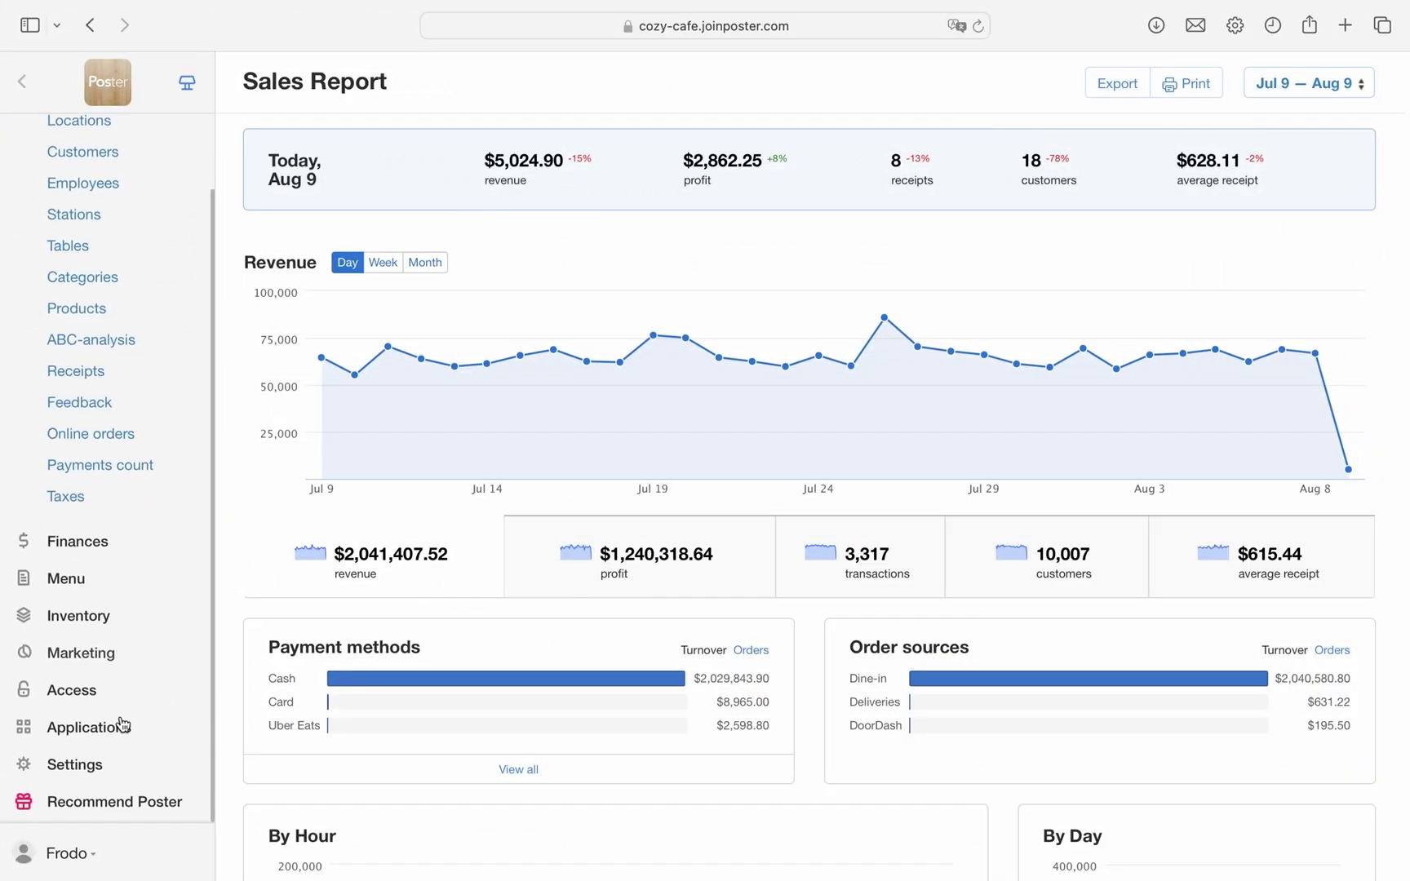
- Review the registers under Access > Tablets, then the employee list with PINs and positions
click(70, 688)
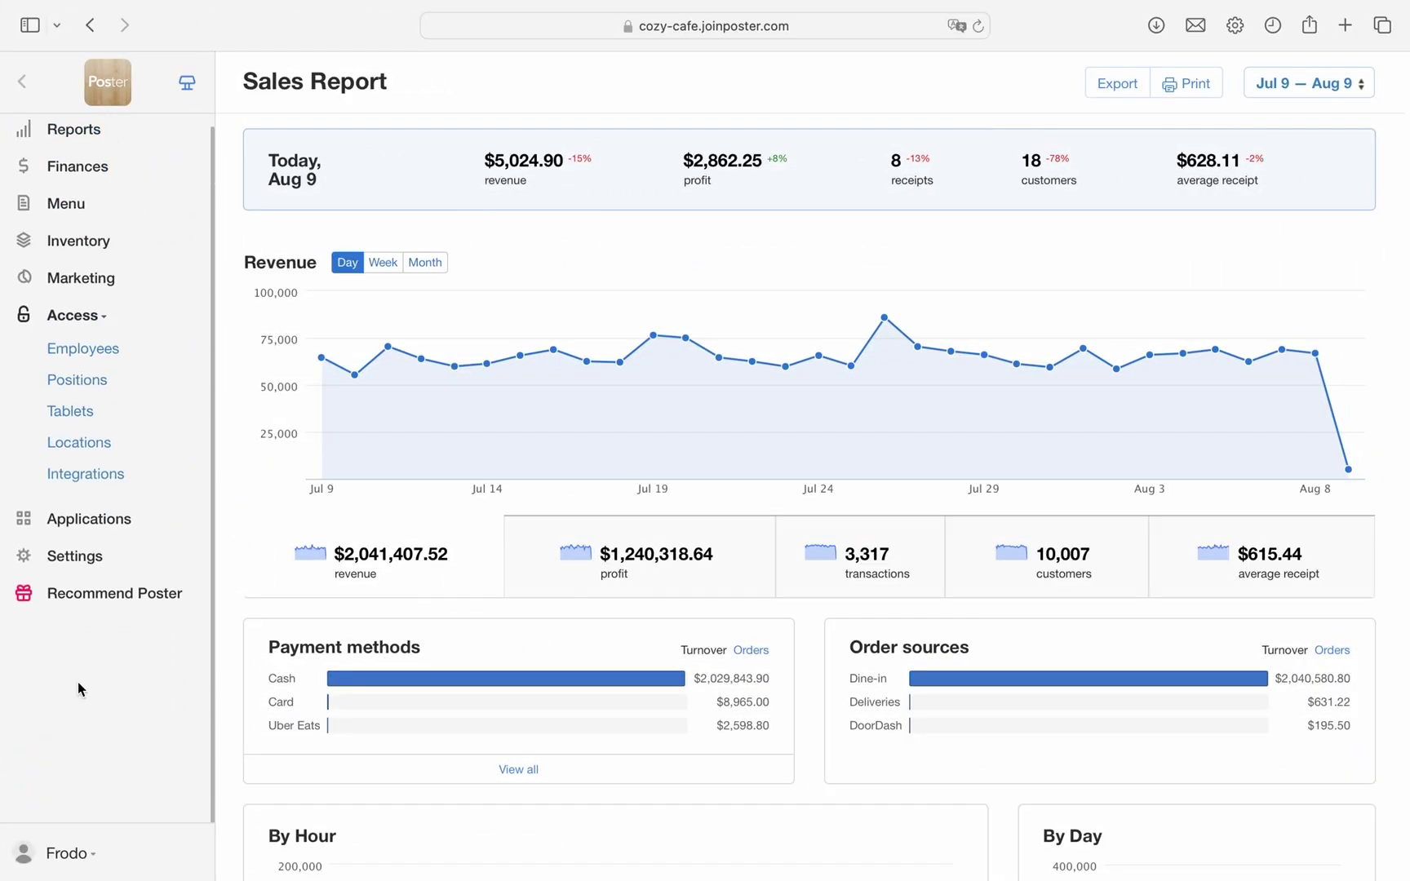
click(72, 414)
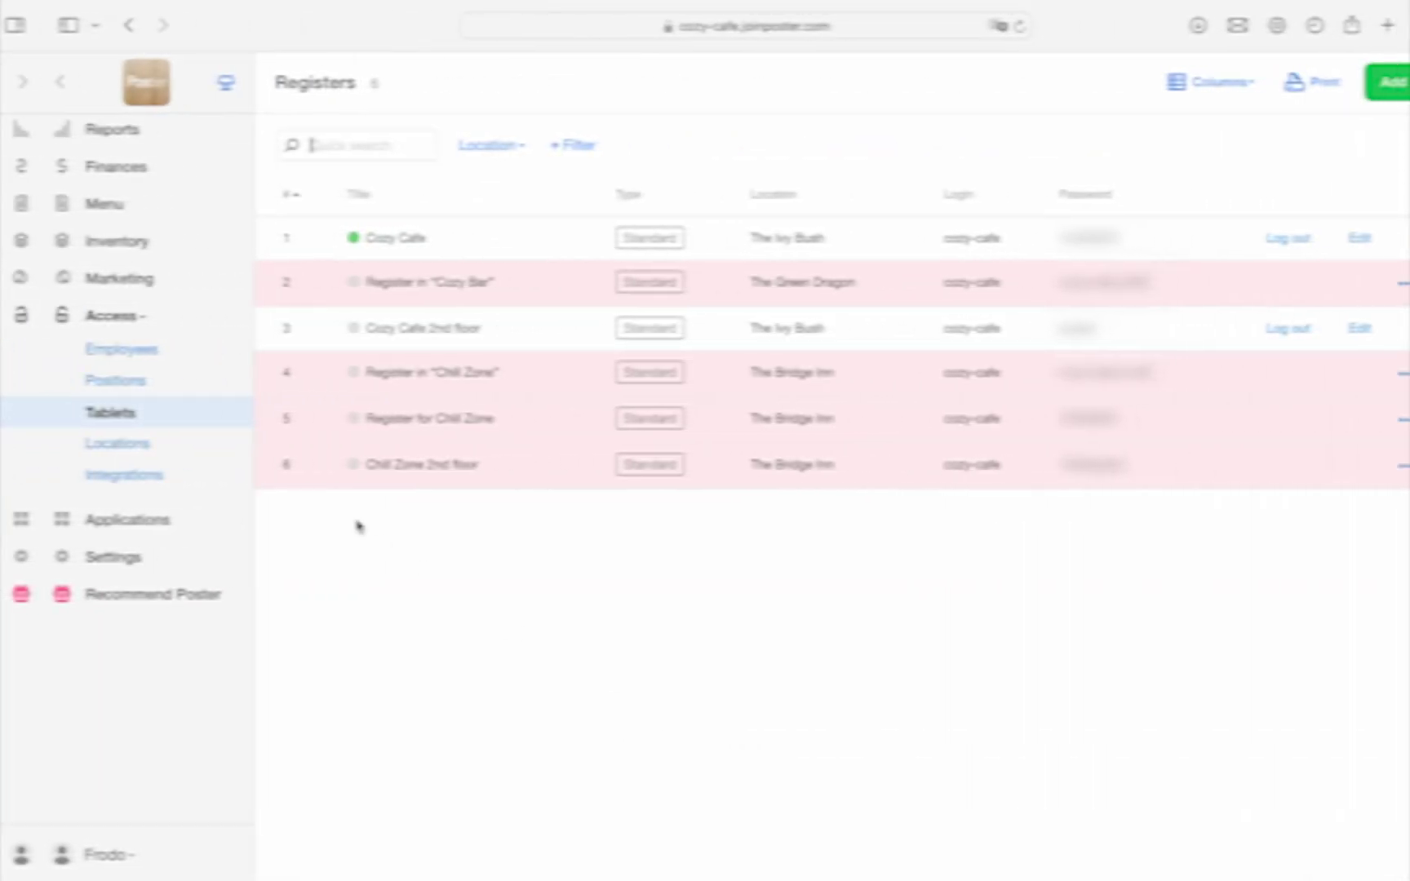
click(107, 356)
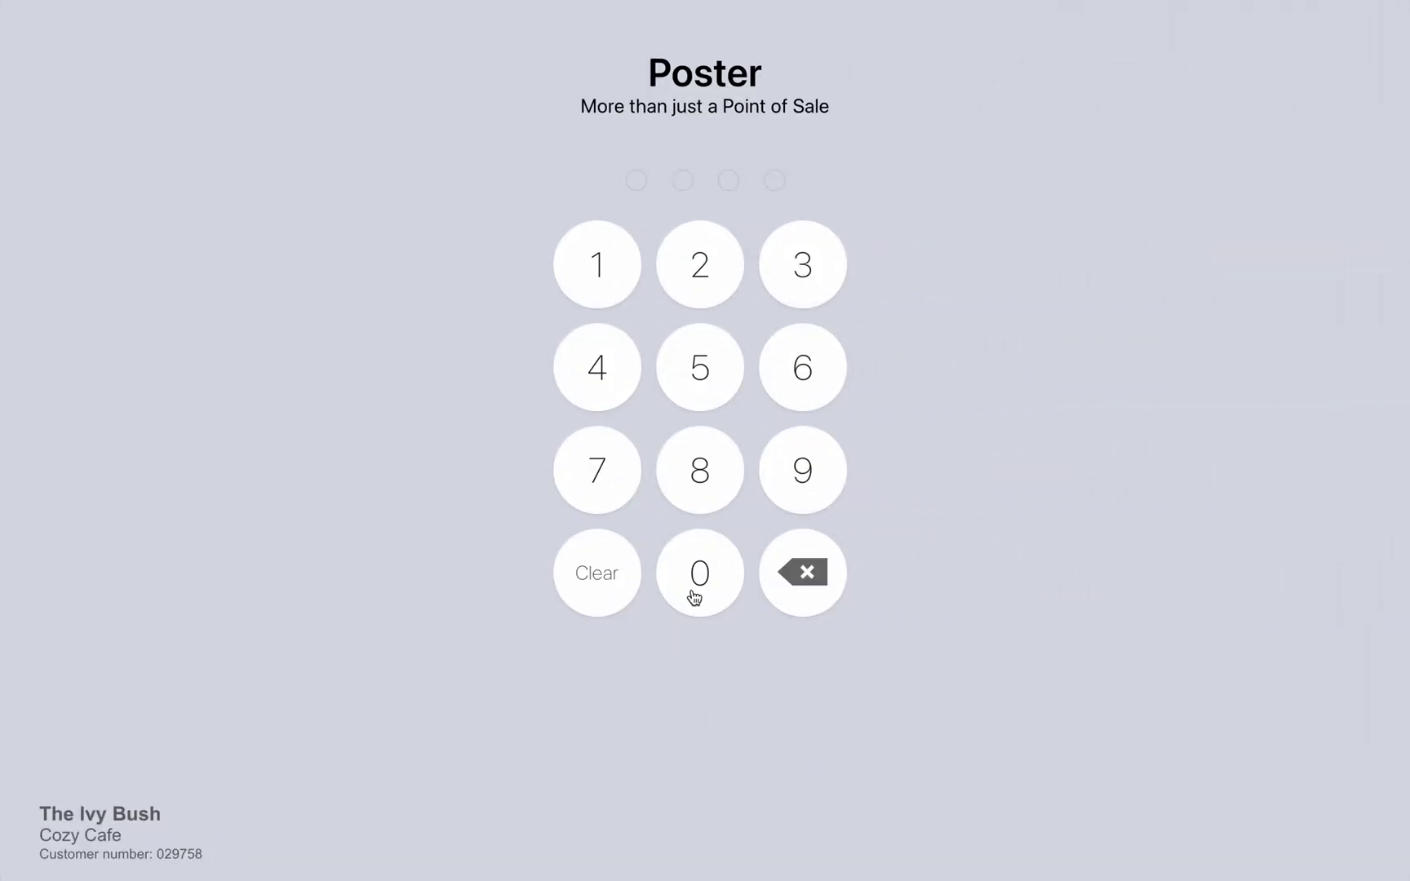
- Sign in to the register with the owner's PIN
click(700, 576)
click(700, 581)
click(701, 586)
click(701, 586)
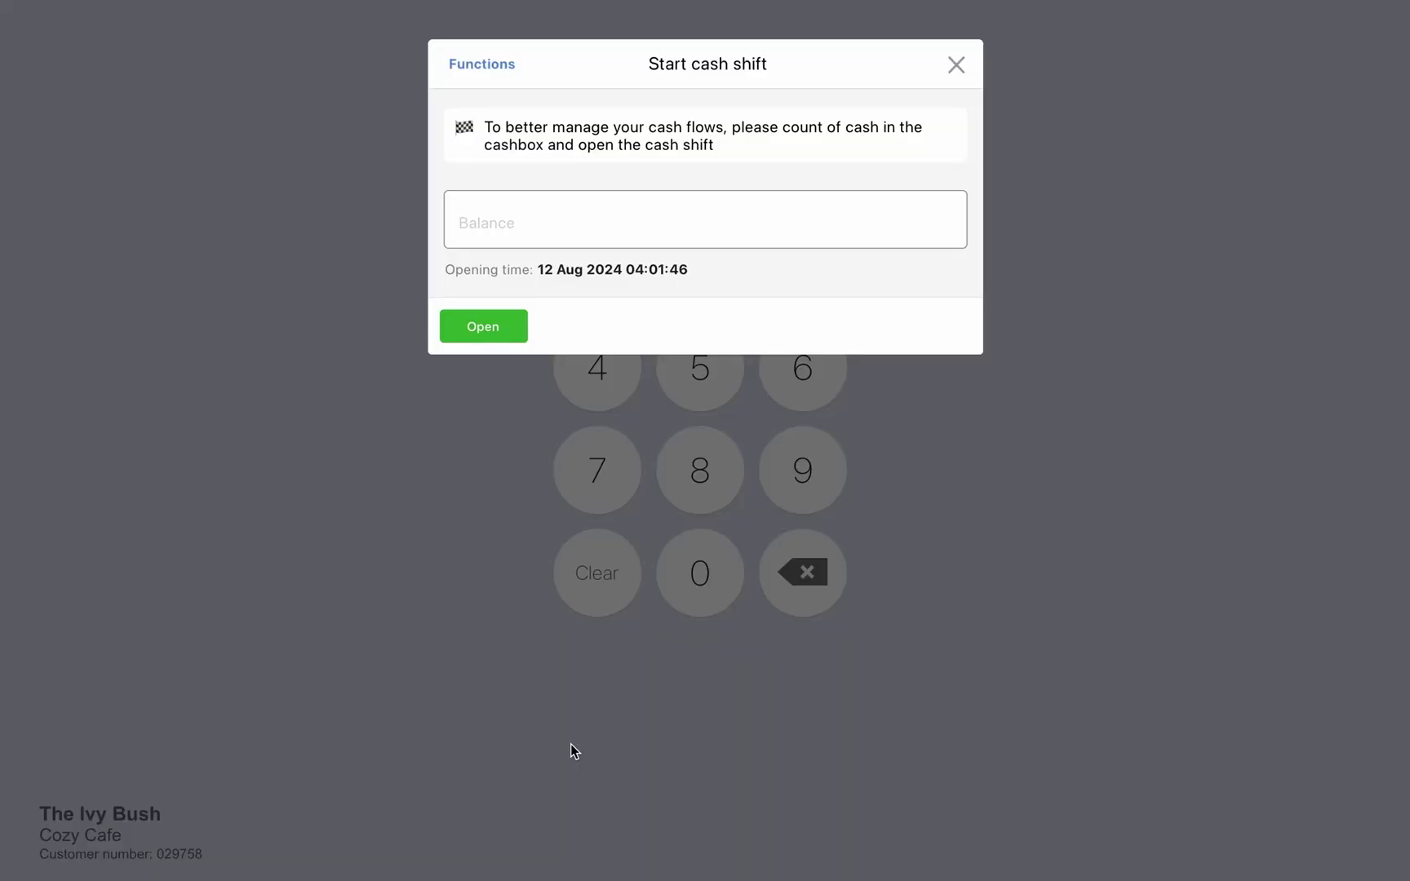
- Open a cash shift with a starting balance of 100
click(629, 216)
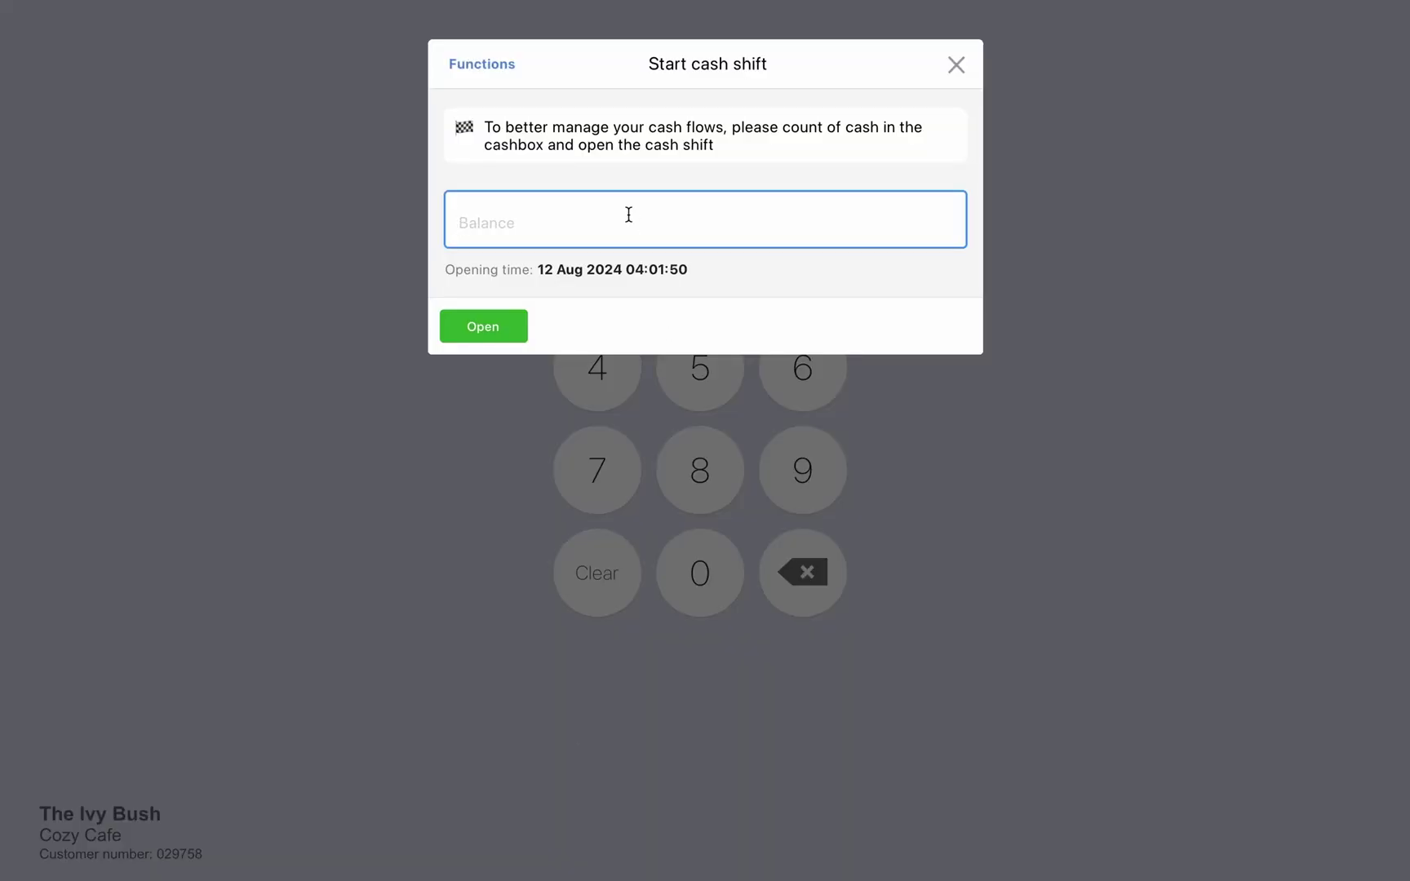
text(100)
click(500, 331)
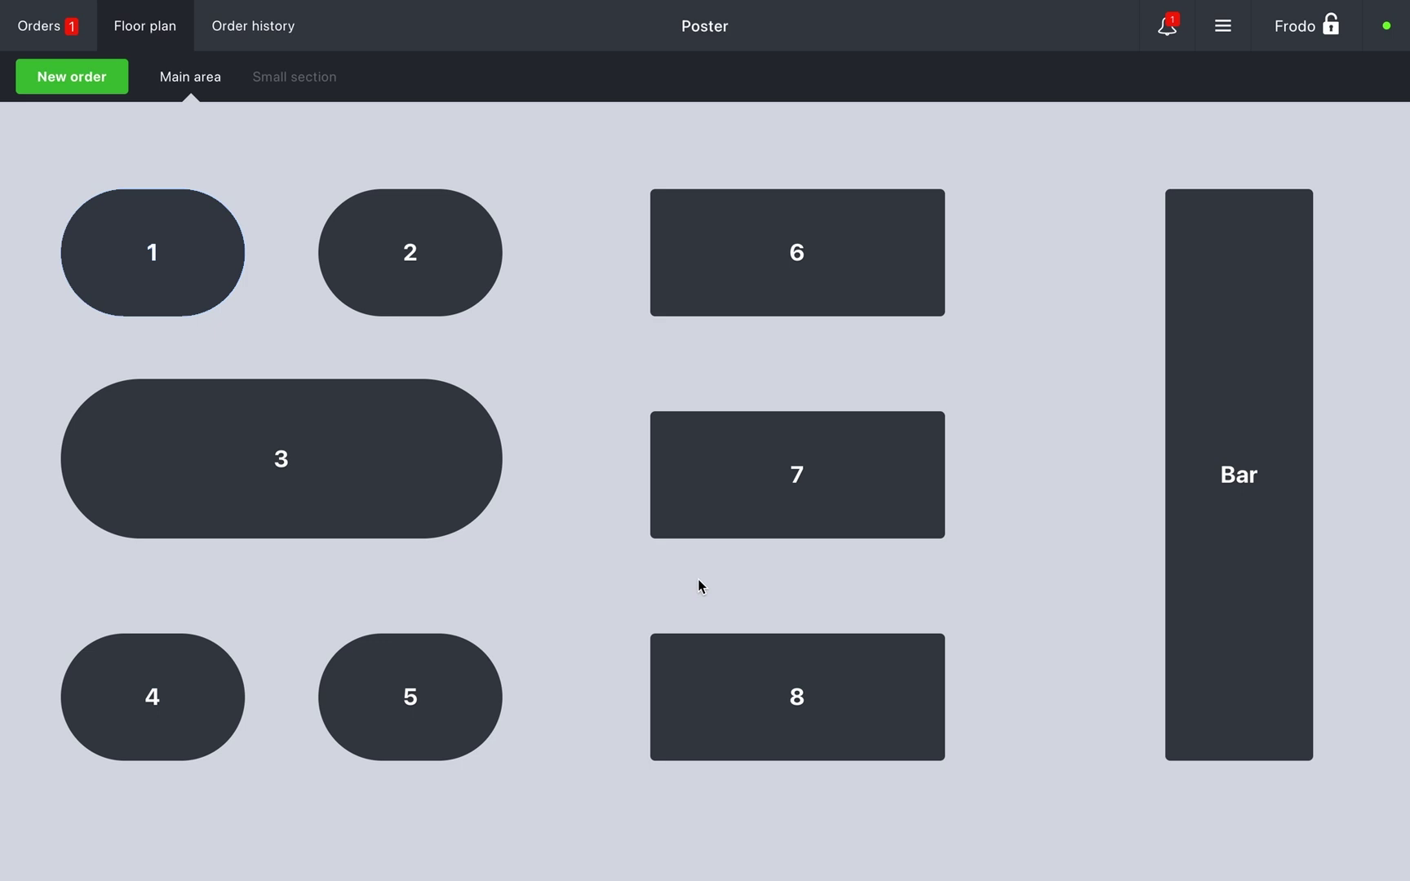
- Seat one guest at table 6, then start a new dine-in order awaiting a table
click(789, 309)
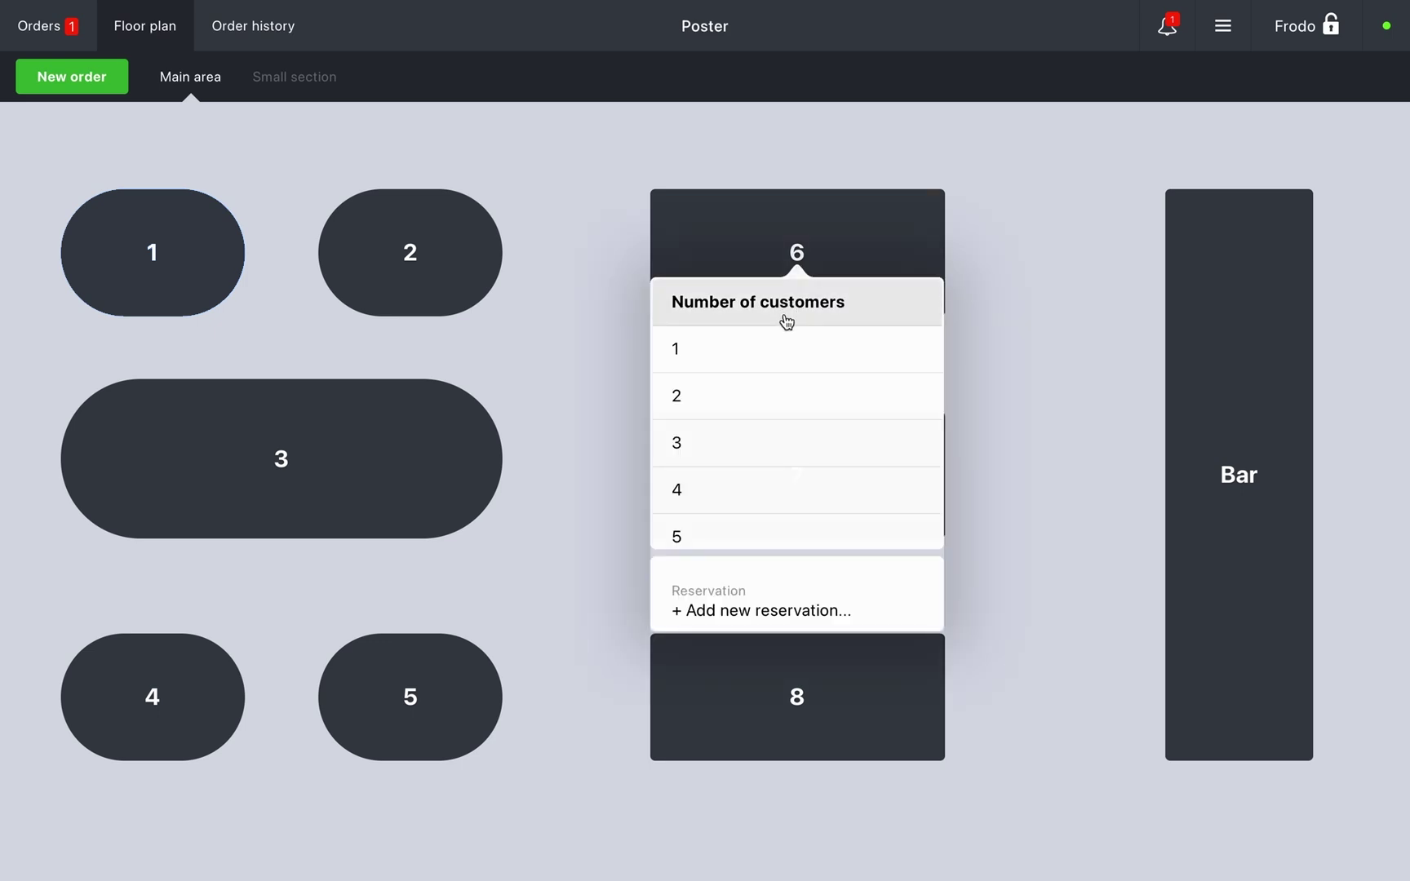
click(772, 366)
click(57, 42)
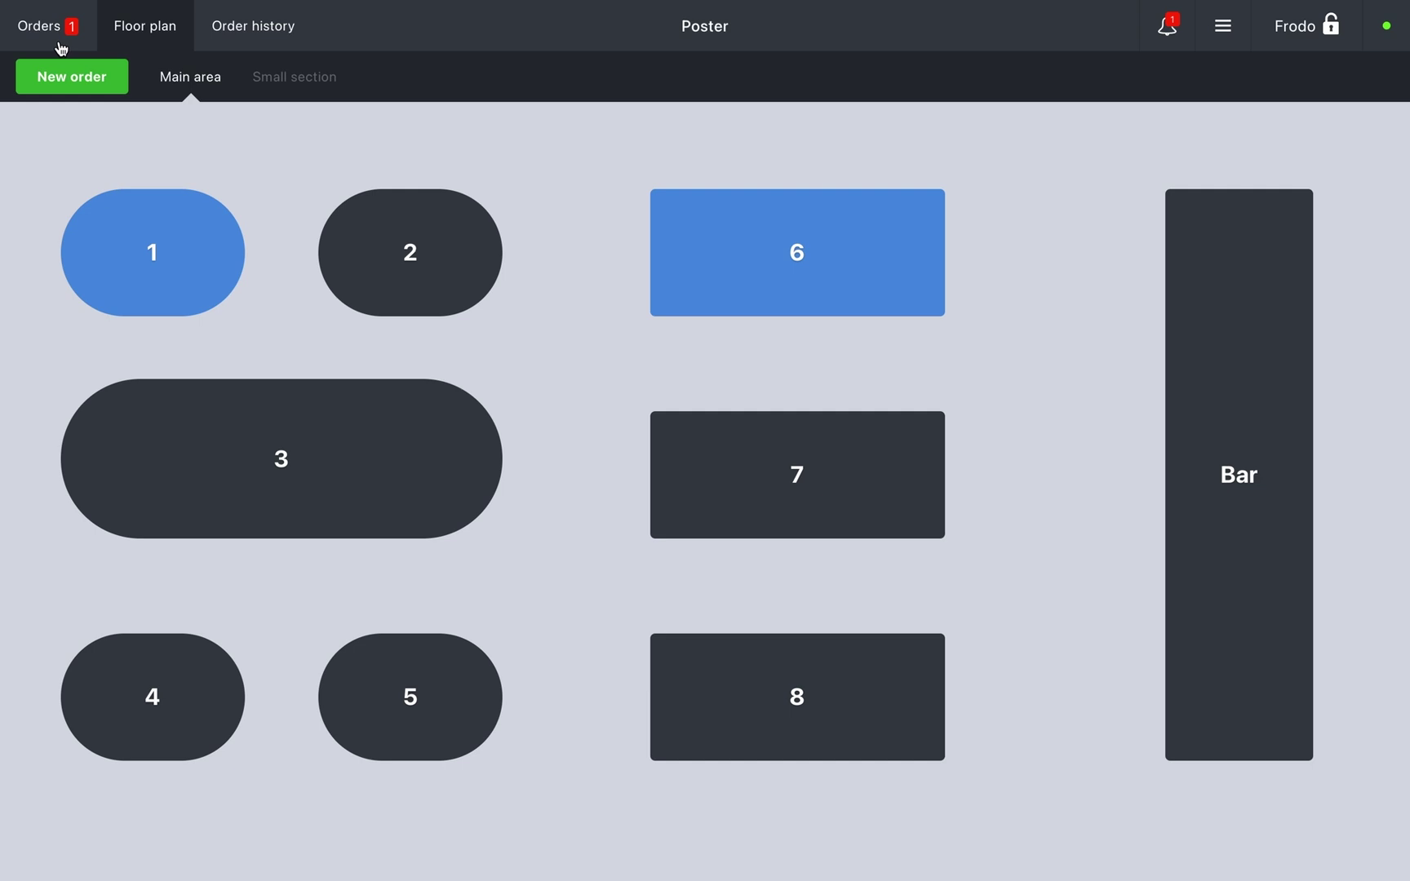
click(61, 73)
click(145, 128)
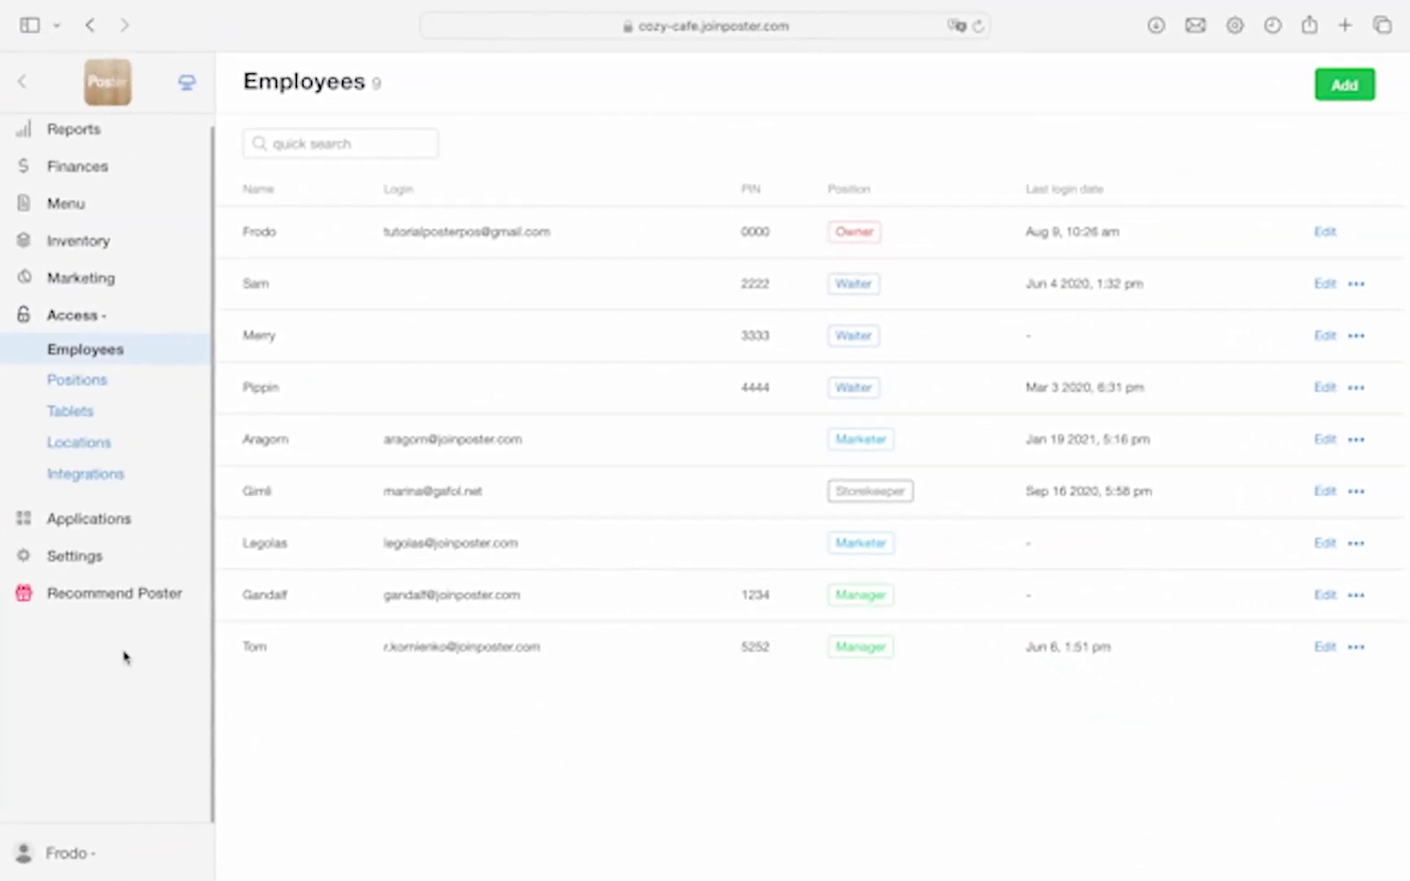
- In General settings, toggle Show floor plan off and back on, then scroll to Save
click(85, 560)
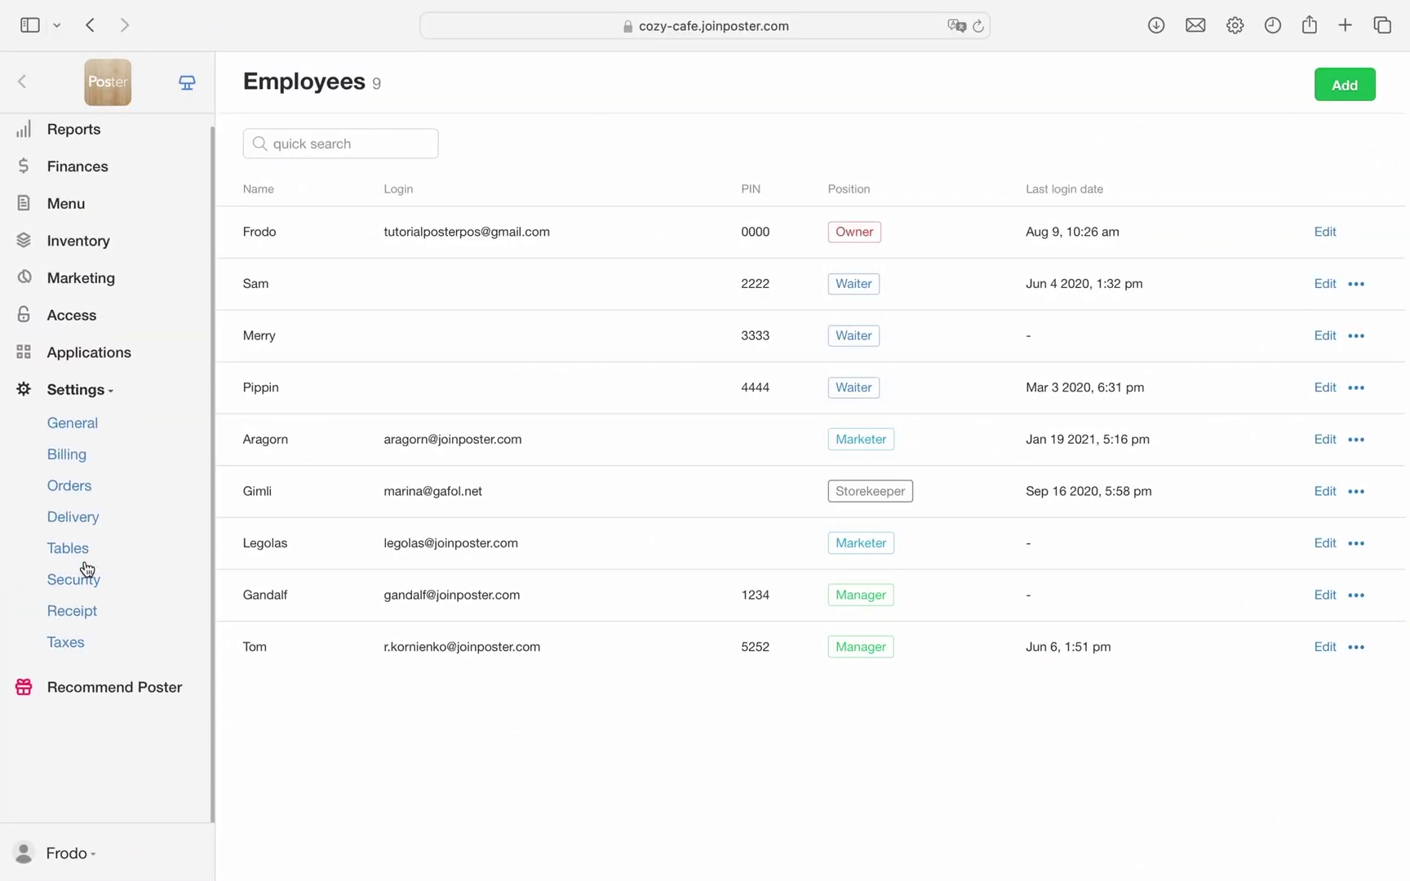
click(65, 421)
scroll(356, 588, down, 5)
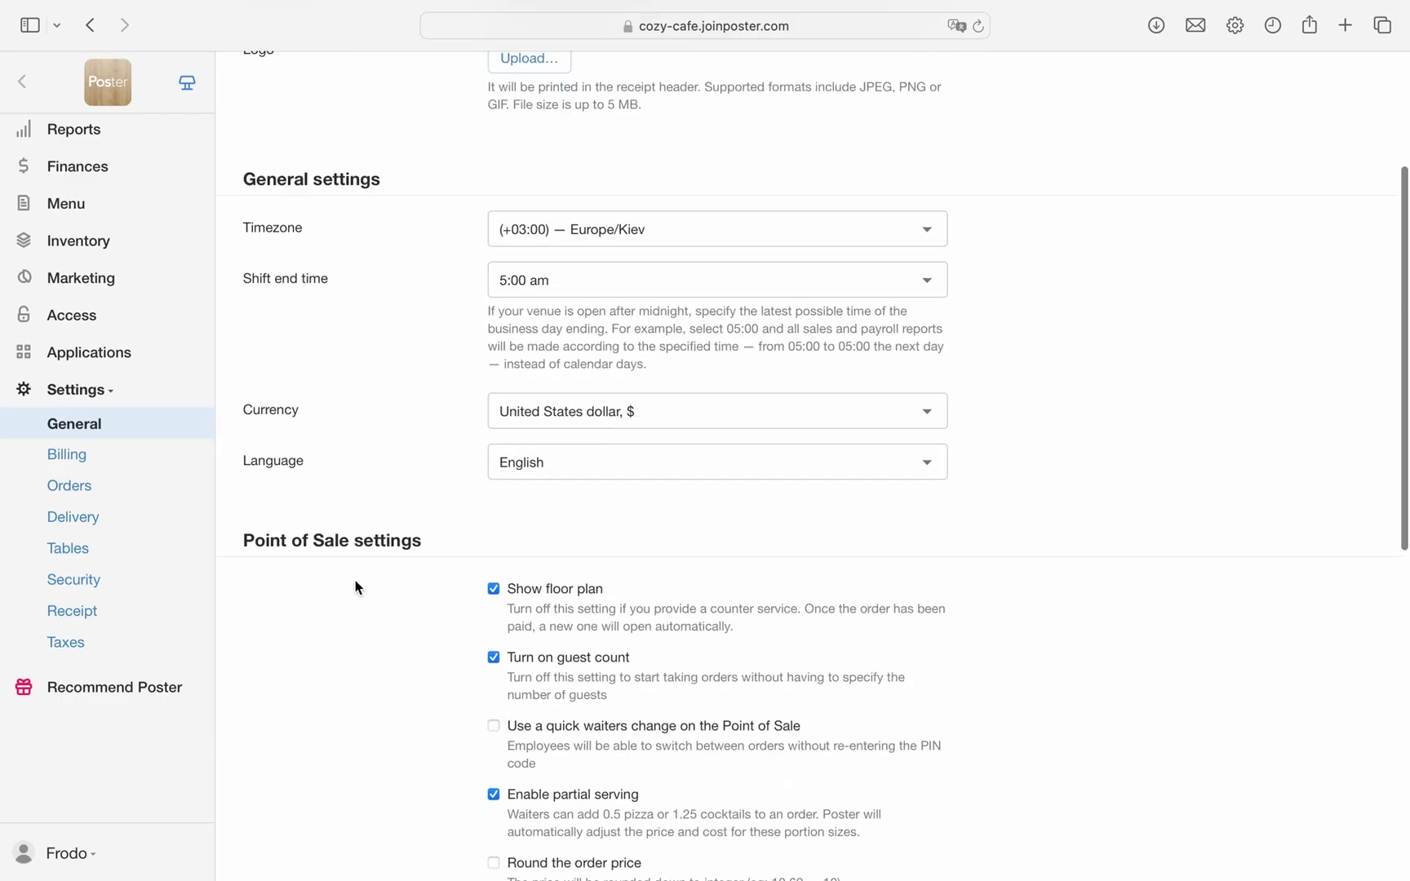
click(494, 514)
click(495, 516)
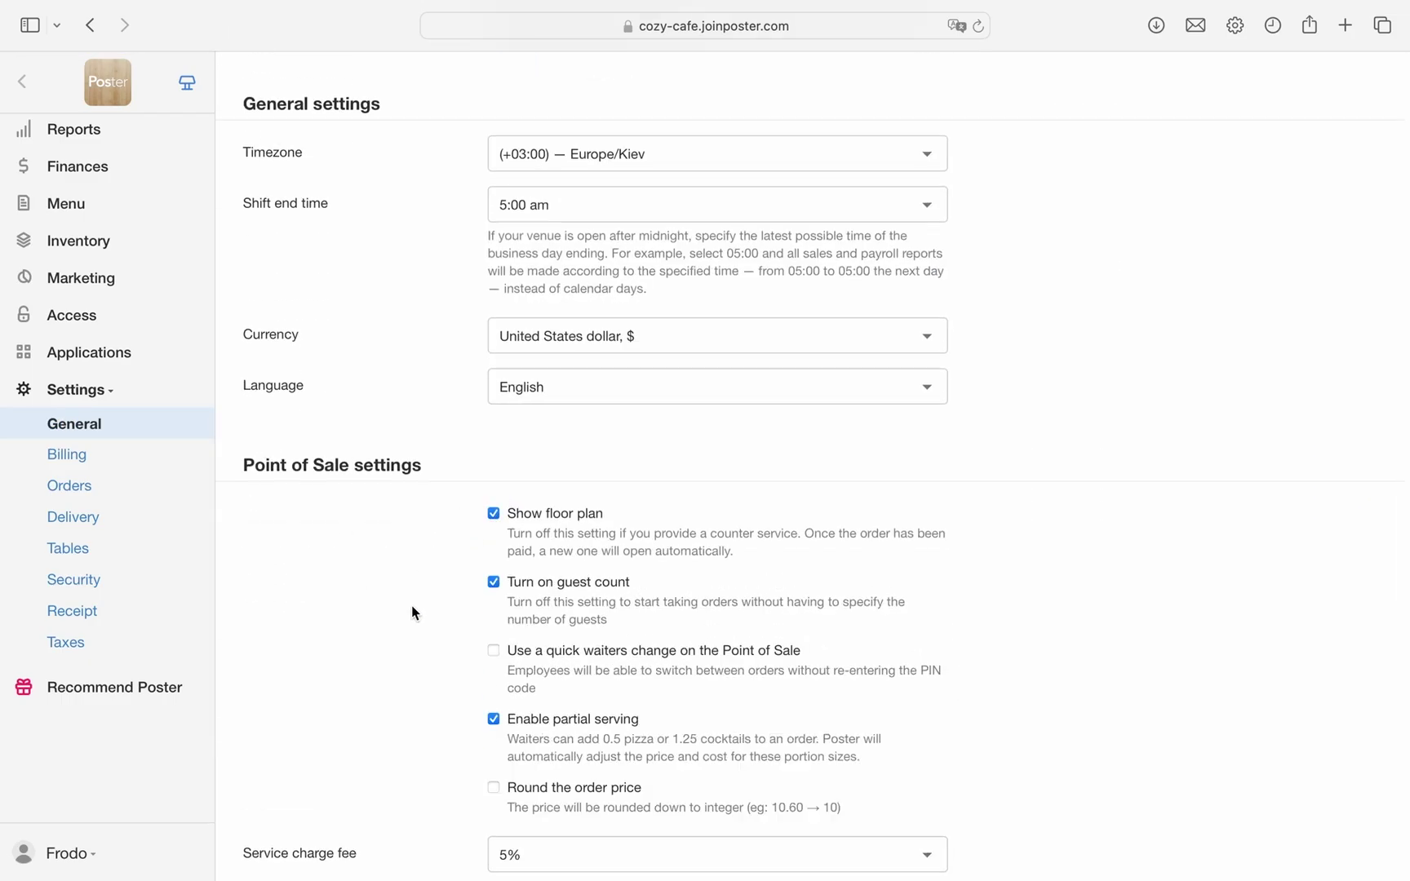
scroll(411, 624, down, 10)
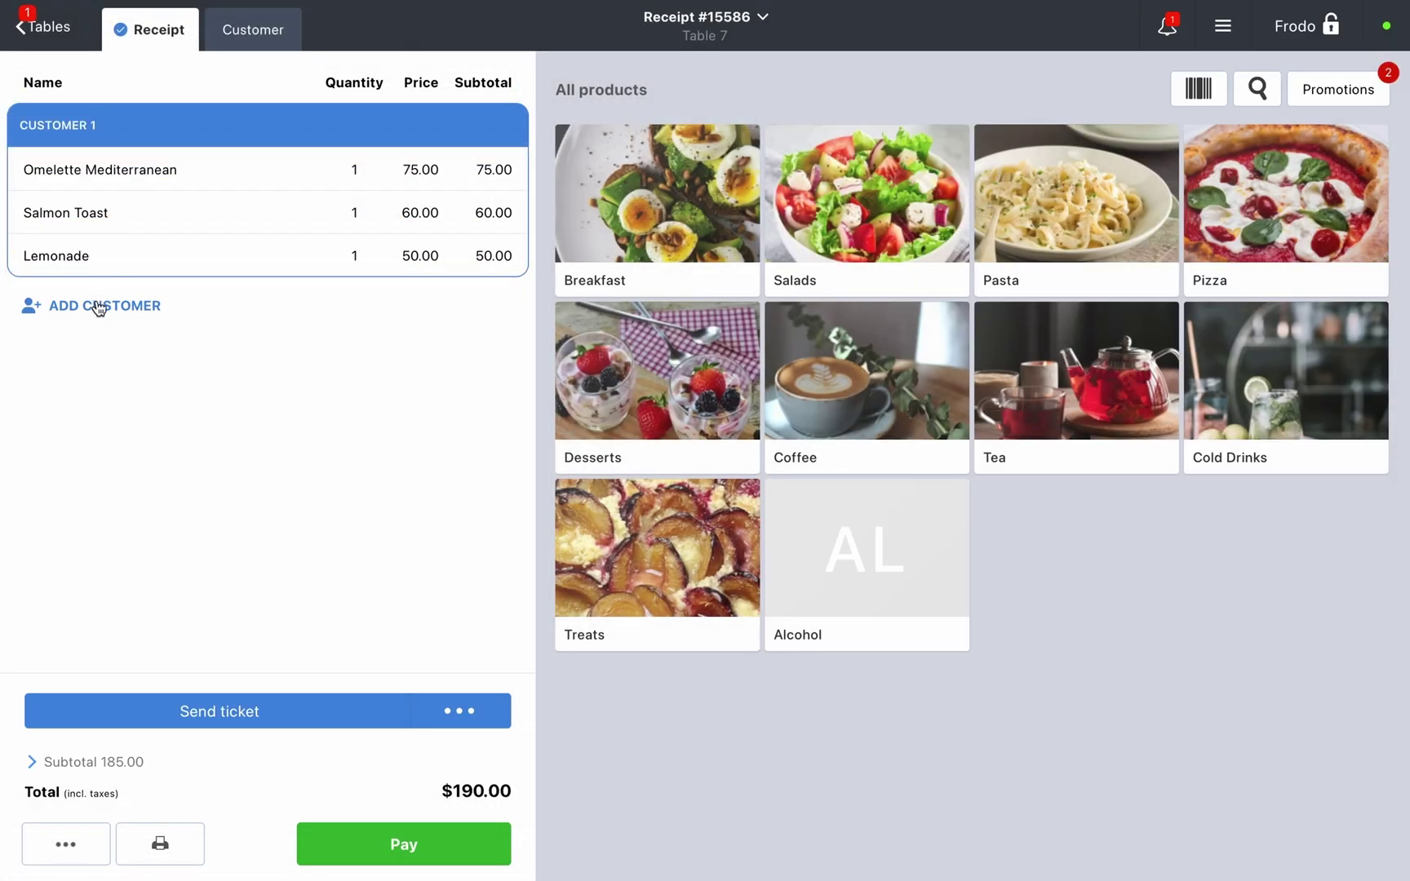
- Add Customer 2 with 50 g Strawberry Icecream and a Panna Cotta from Desserts
click(98, 307)
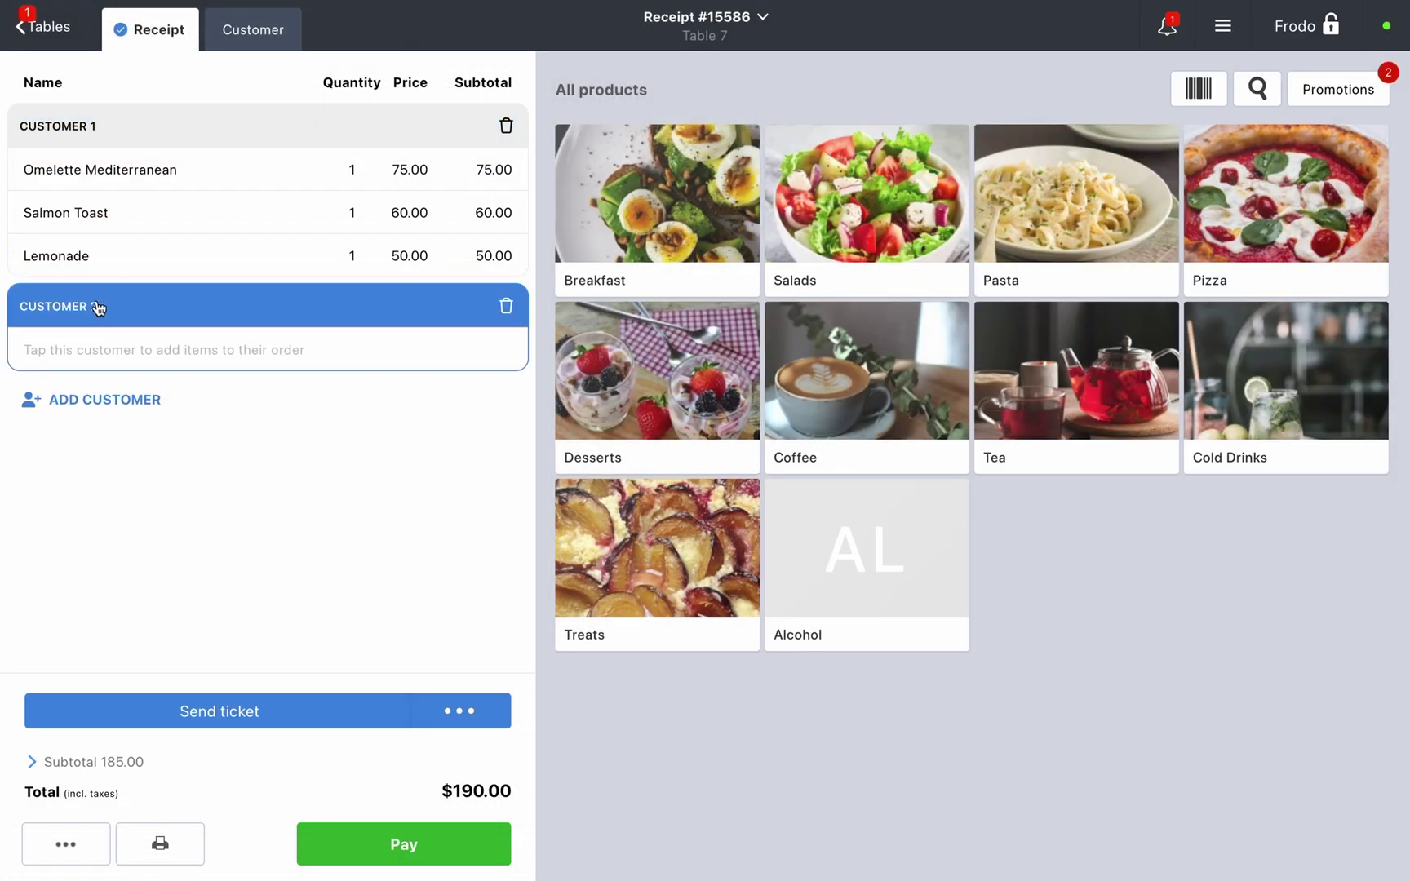
click(614, 397)
click(666, 245)
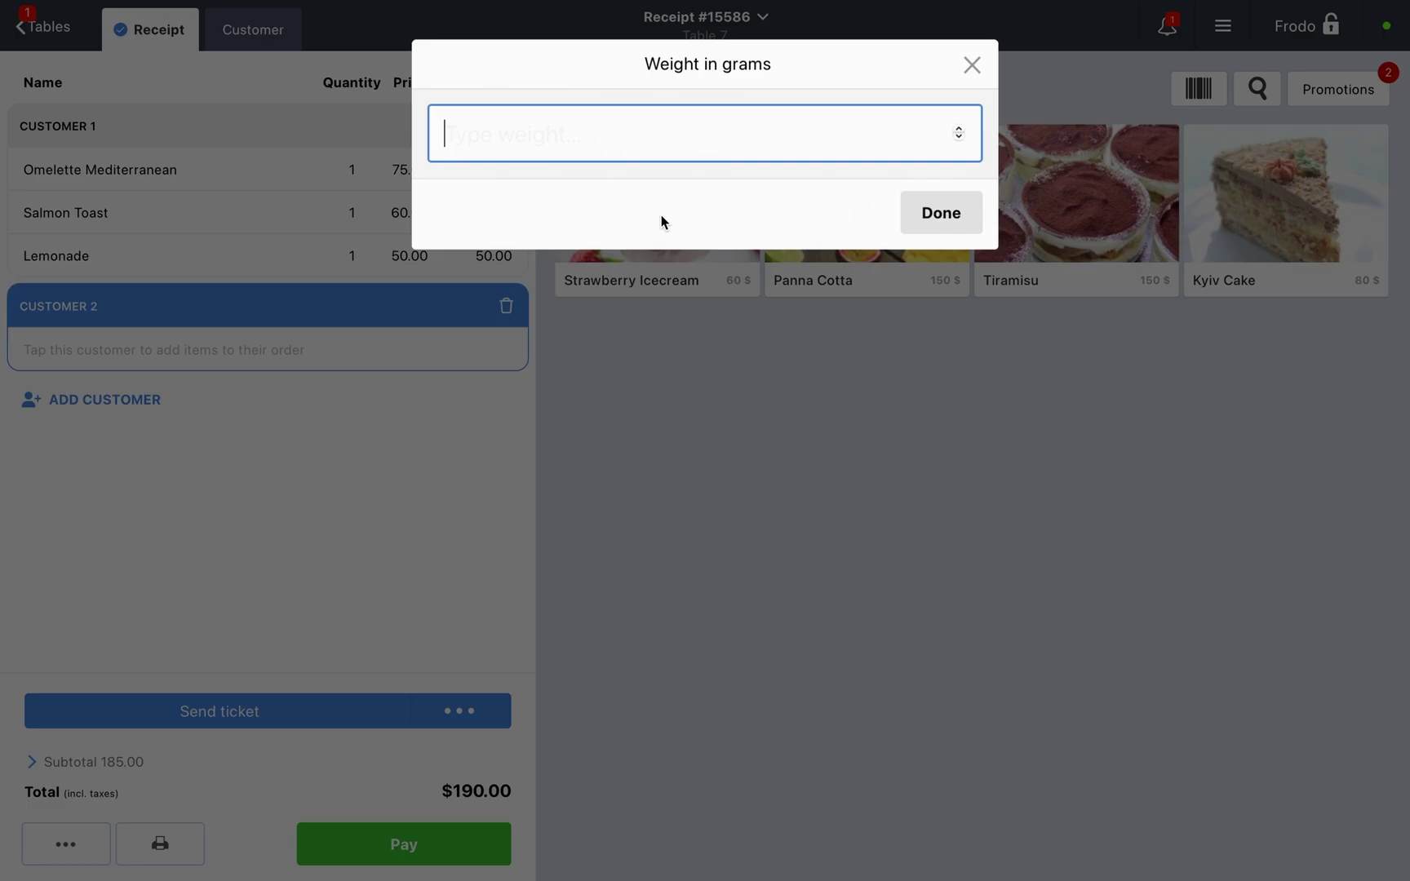
text(50)
click(939, 210)
click(844, 236)
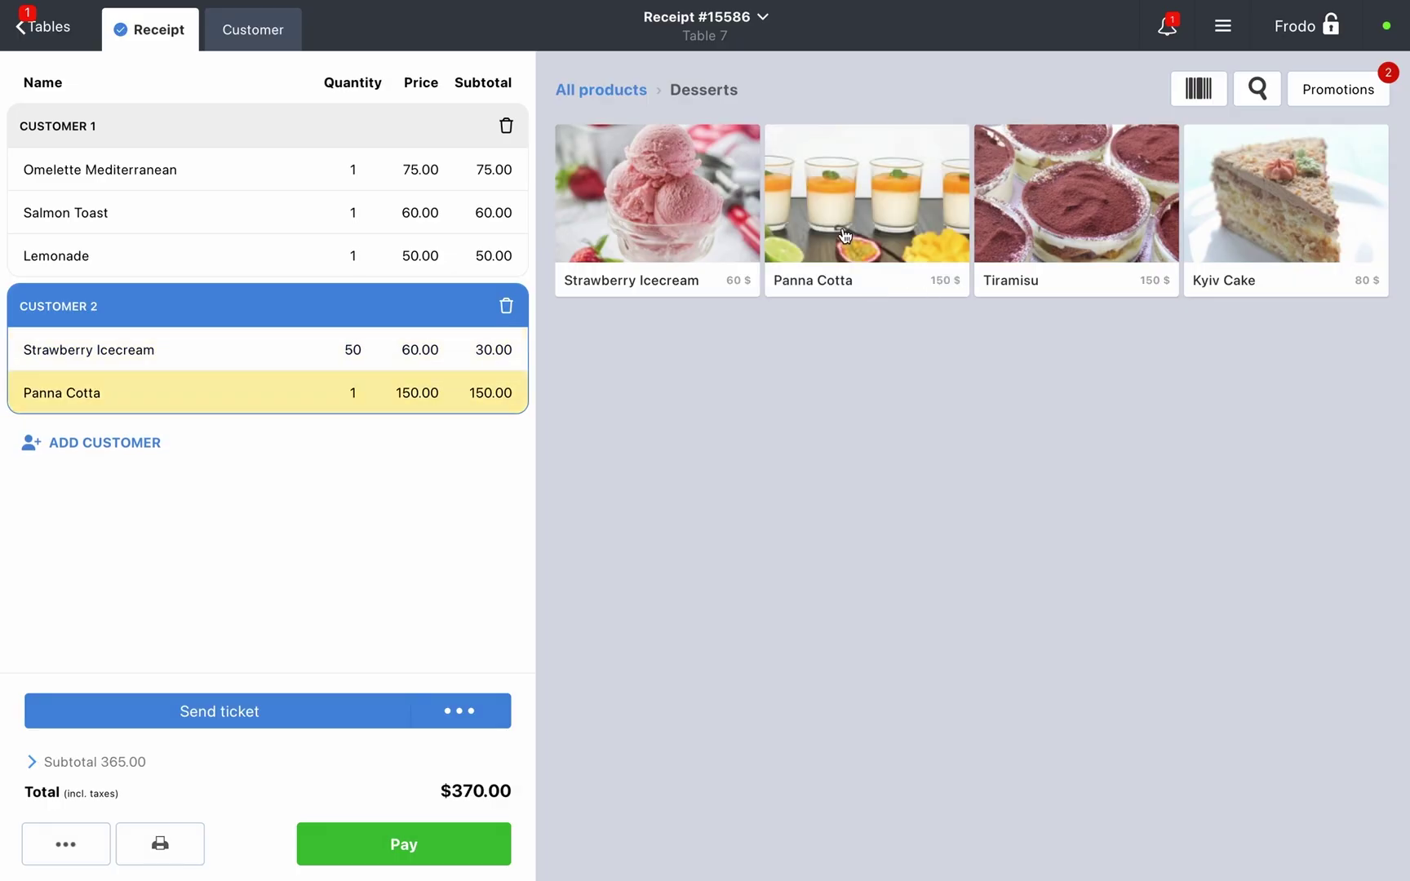
click(606, 96)
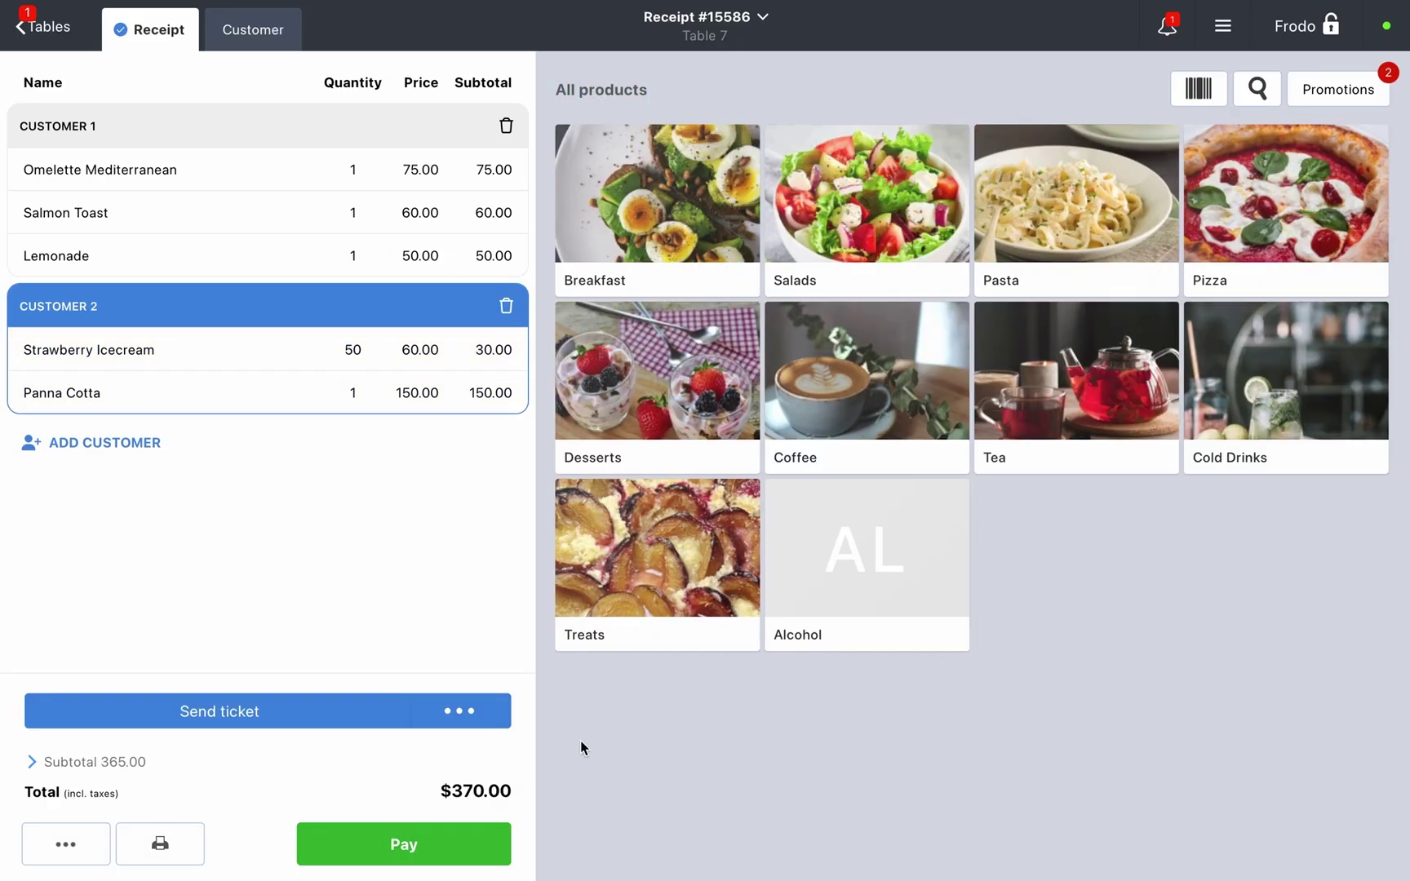
- Keep the Lemonade on Customer 1 and add the comment 'make it cold'
click(146, 251)
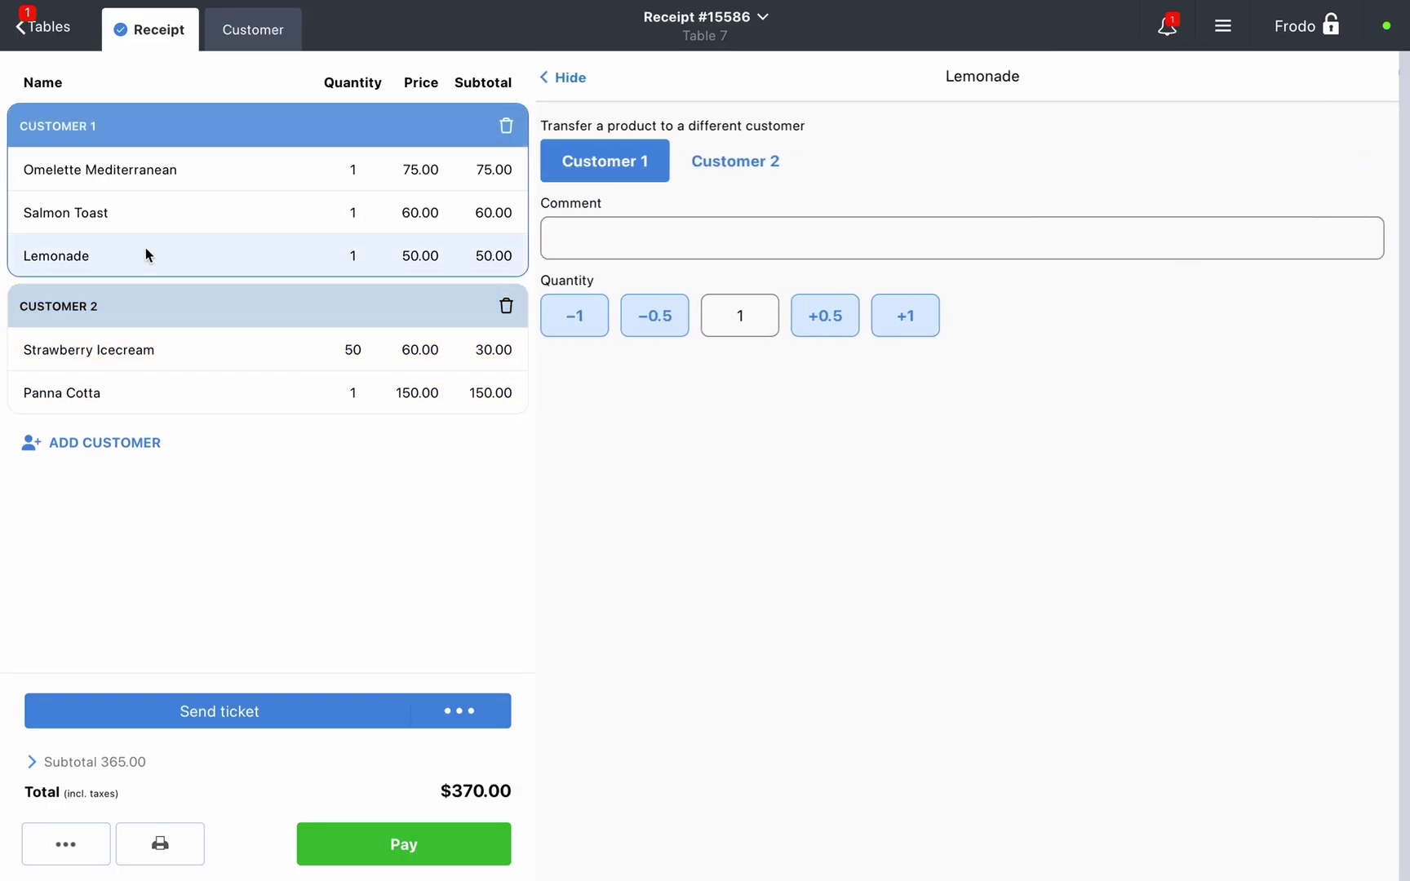
click(770, 168)
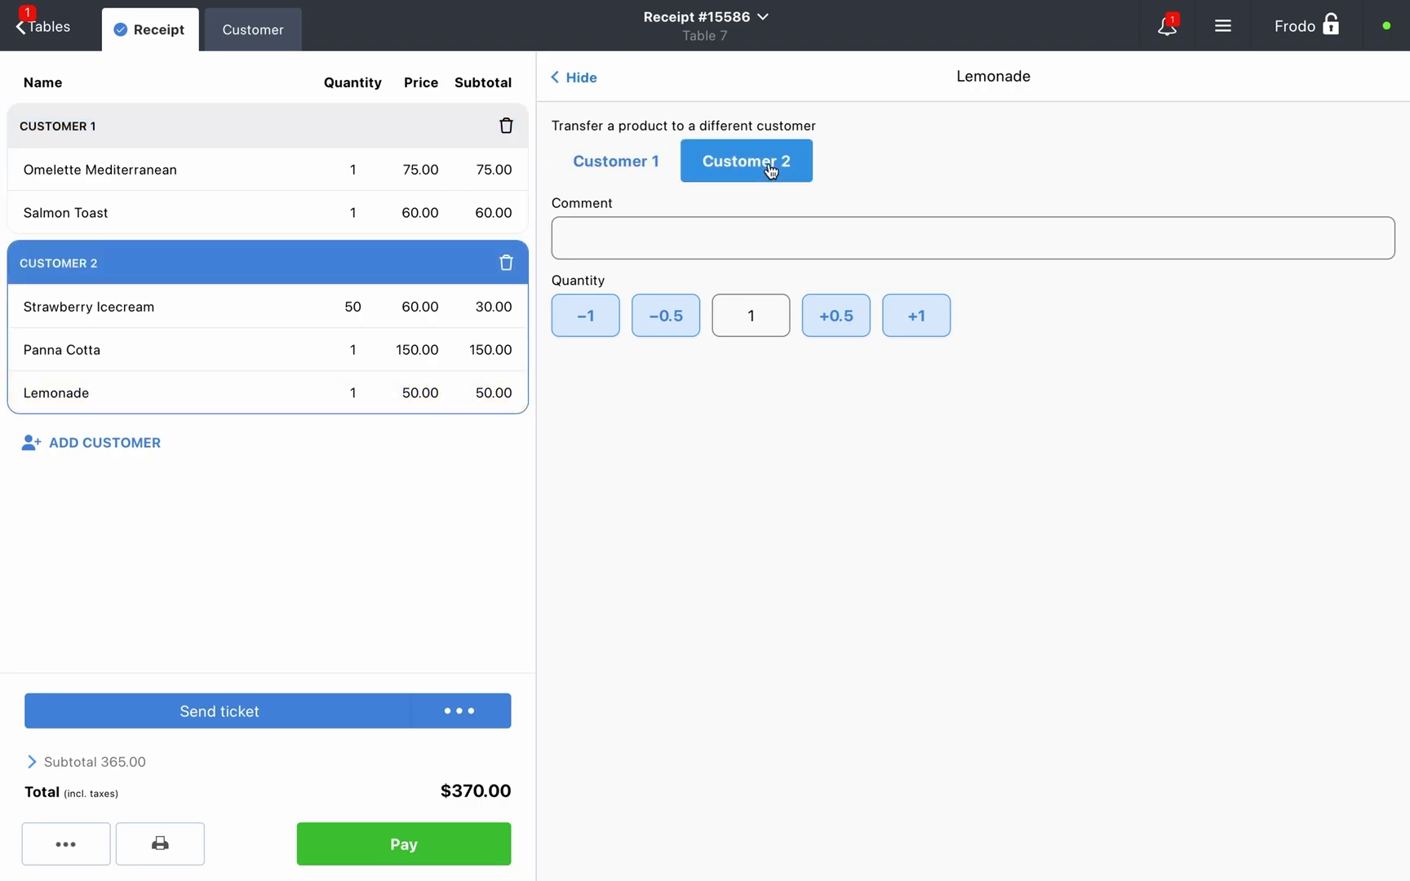
click(616, 161)
click(617, 245)
text(make it cold)
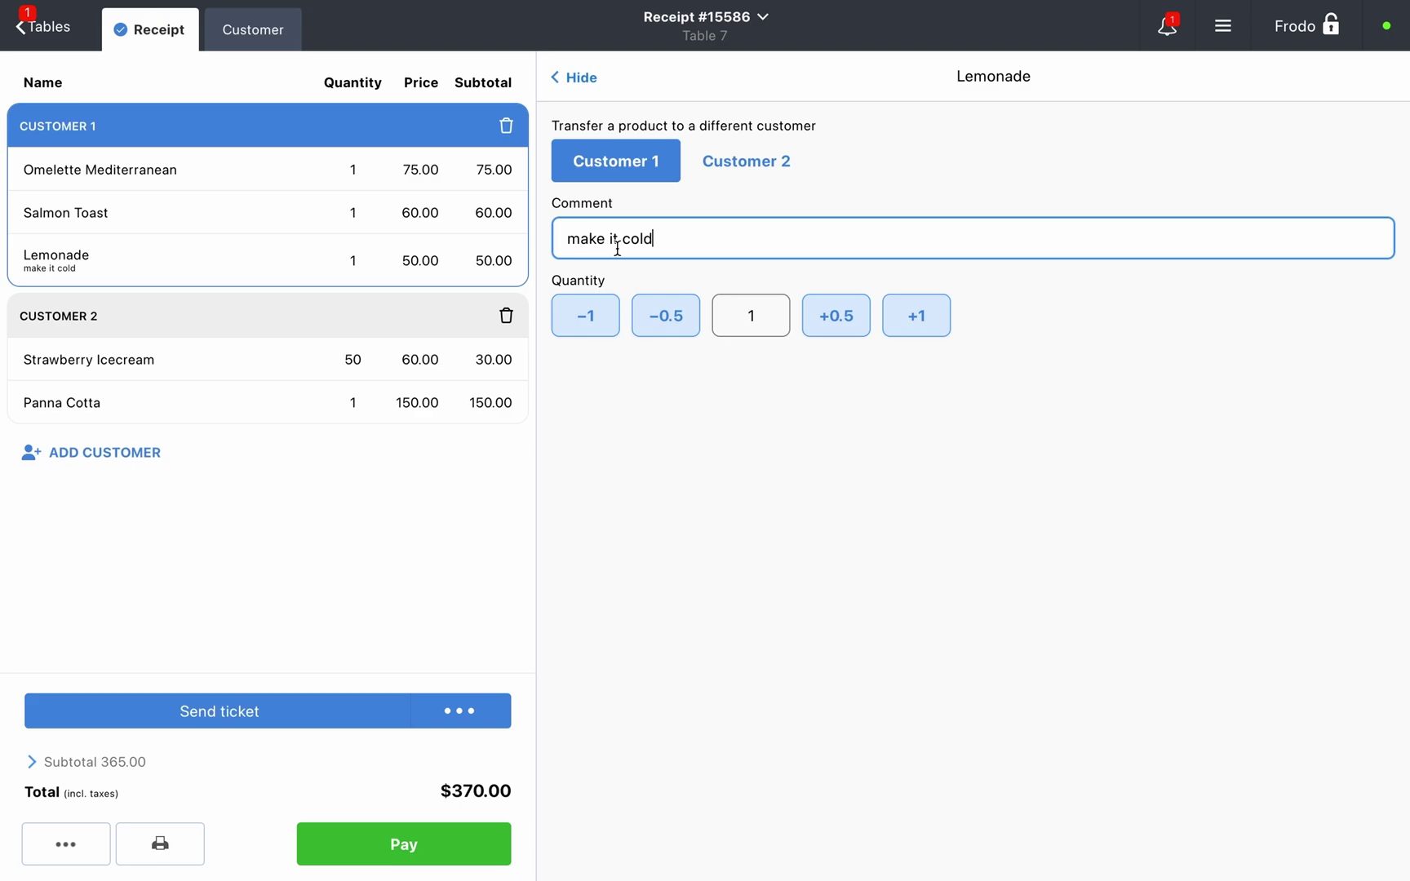
click(690, 572)
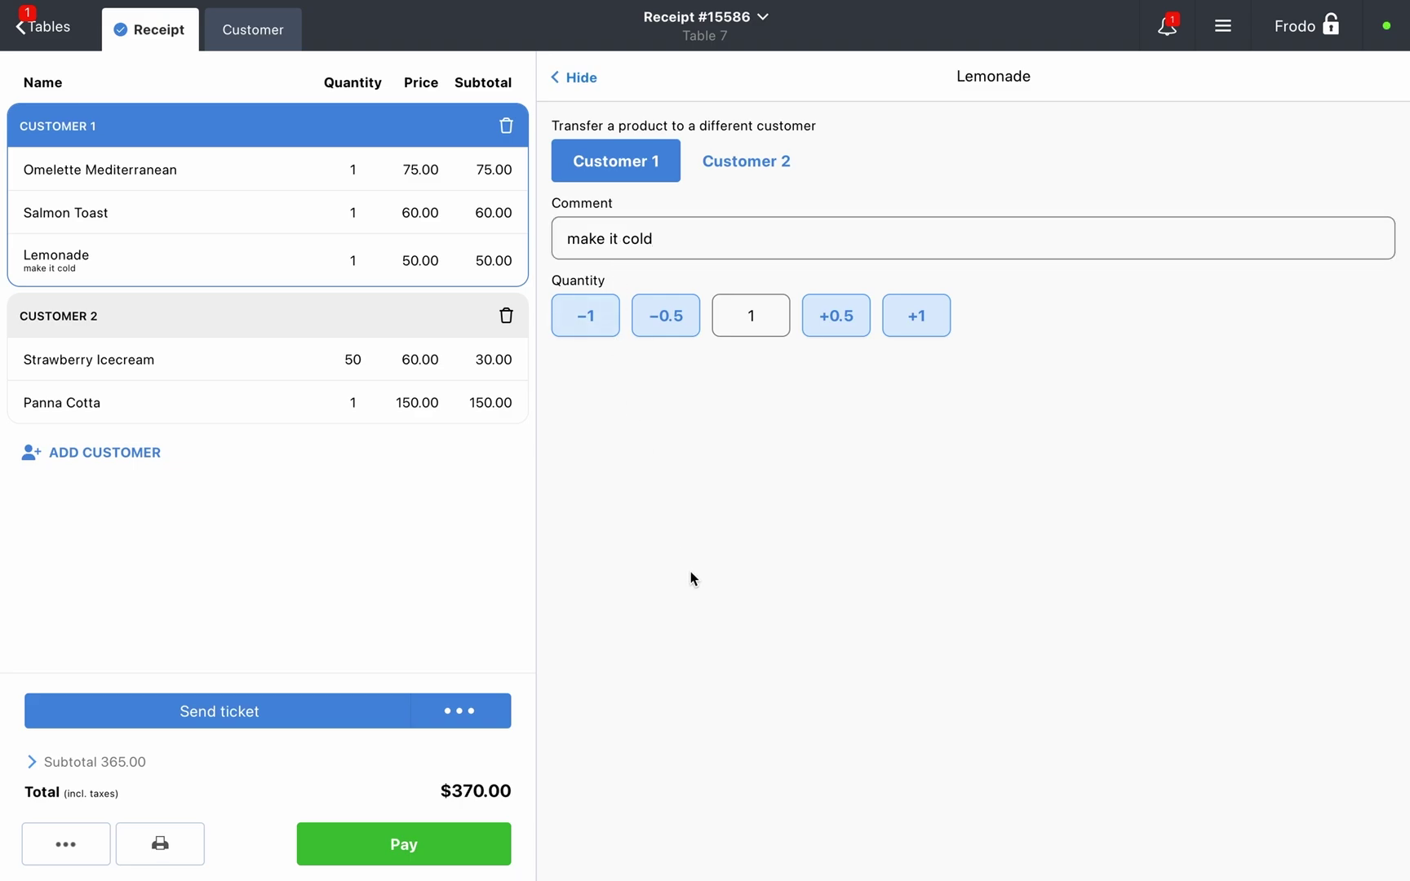
- Change the Lemonade quantity to 2.5, bringing the total to $452.50
click(765, 325)
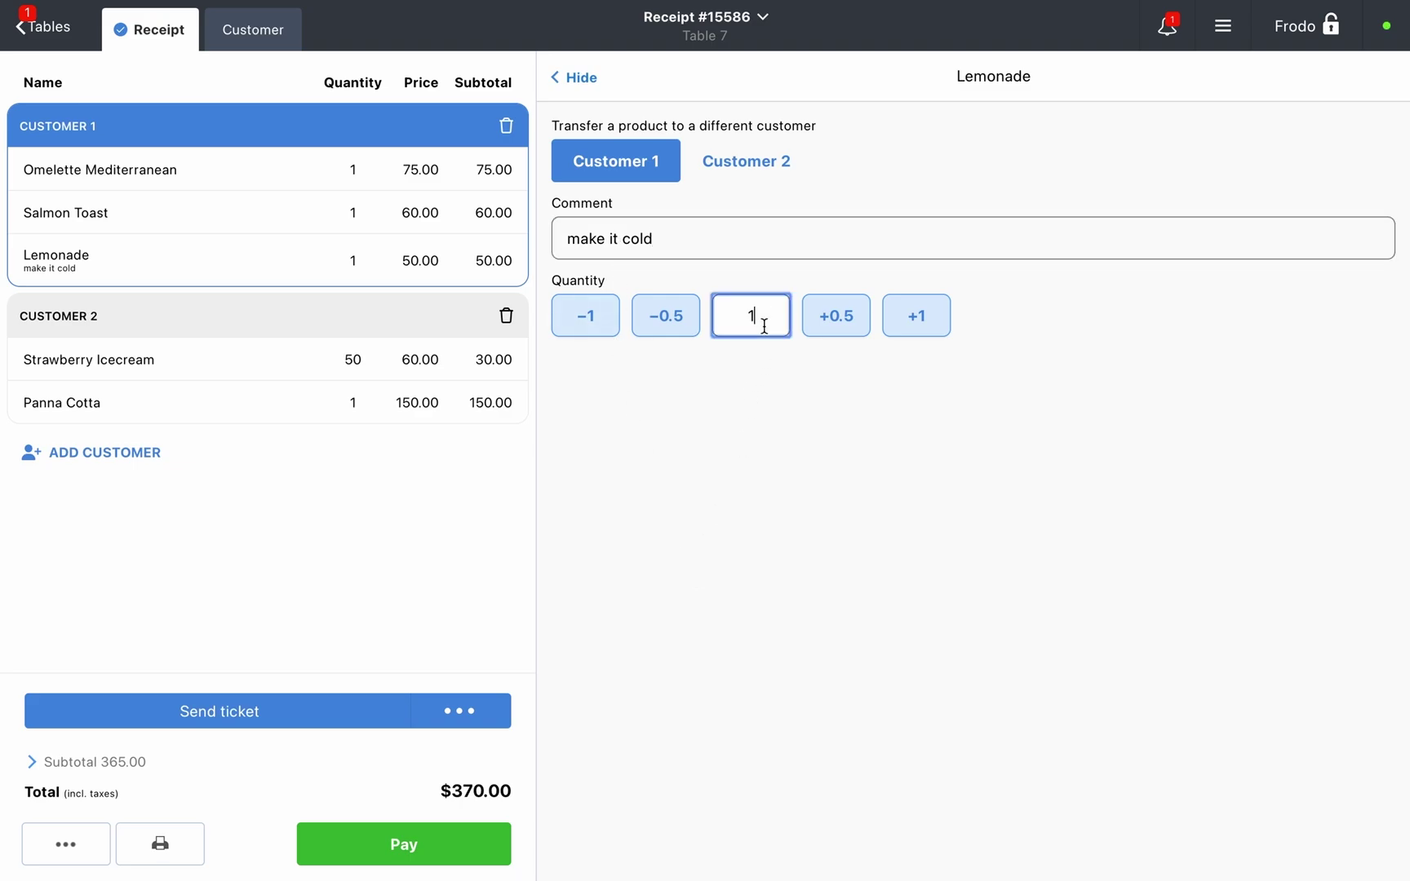
key(BackSpace)
text(3)
click(762, 424)
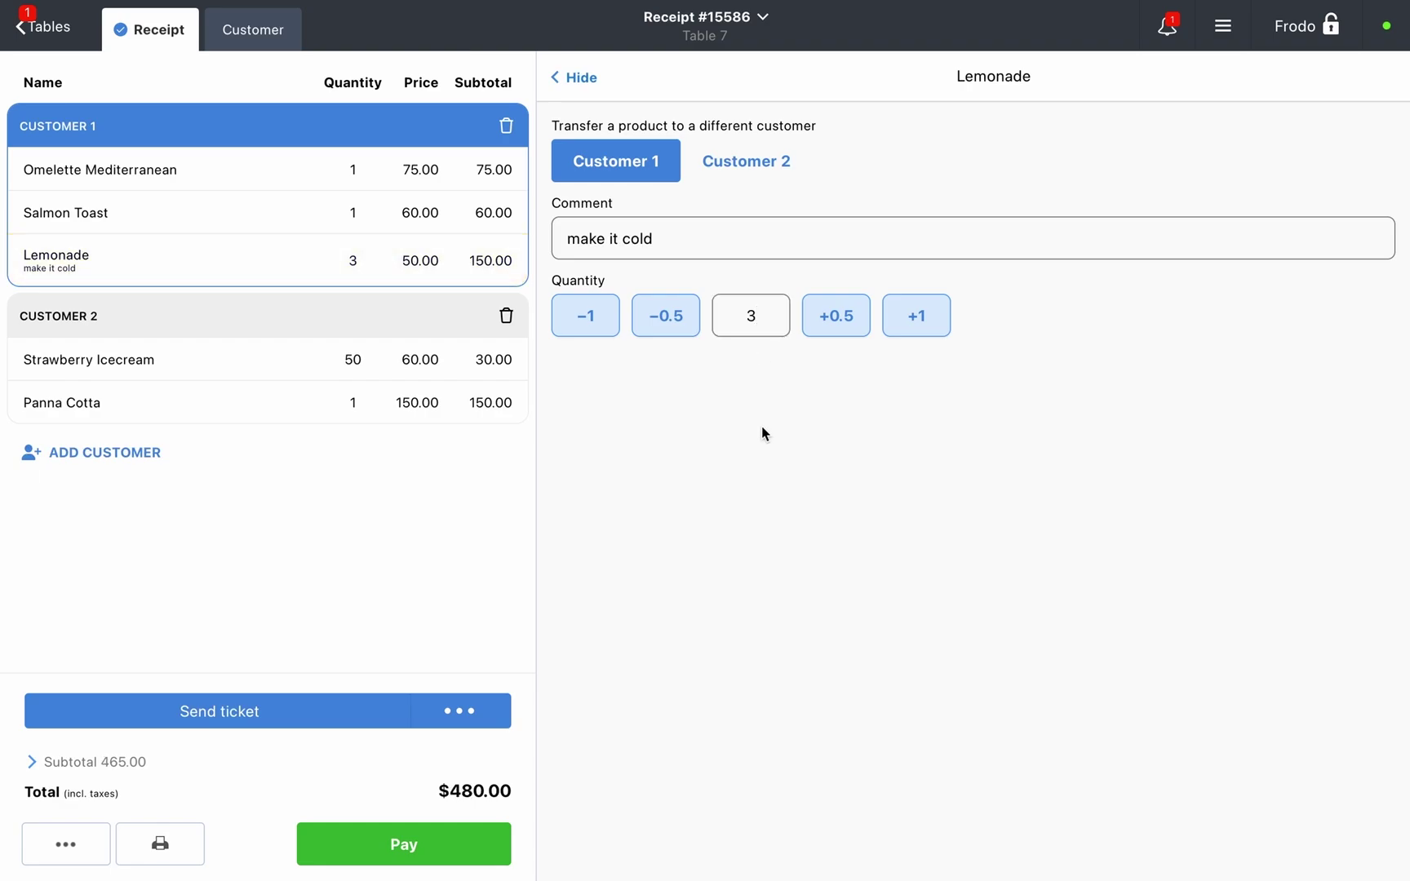
click(763, 315)
click(840, 323)
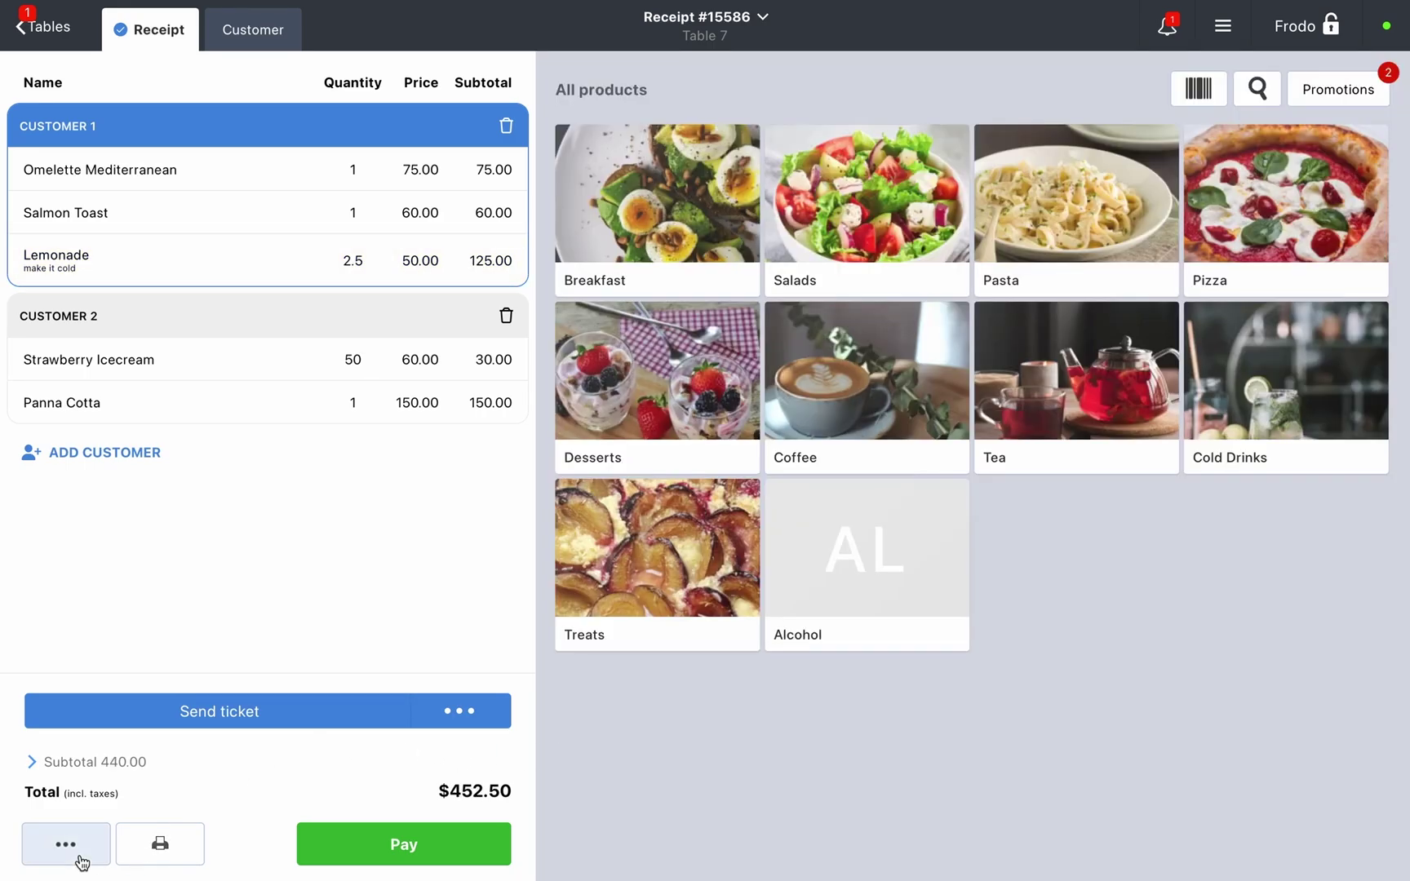
click(93, 857)
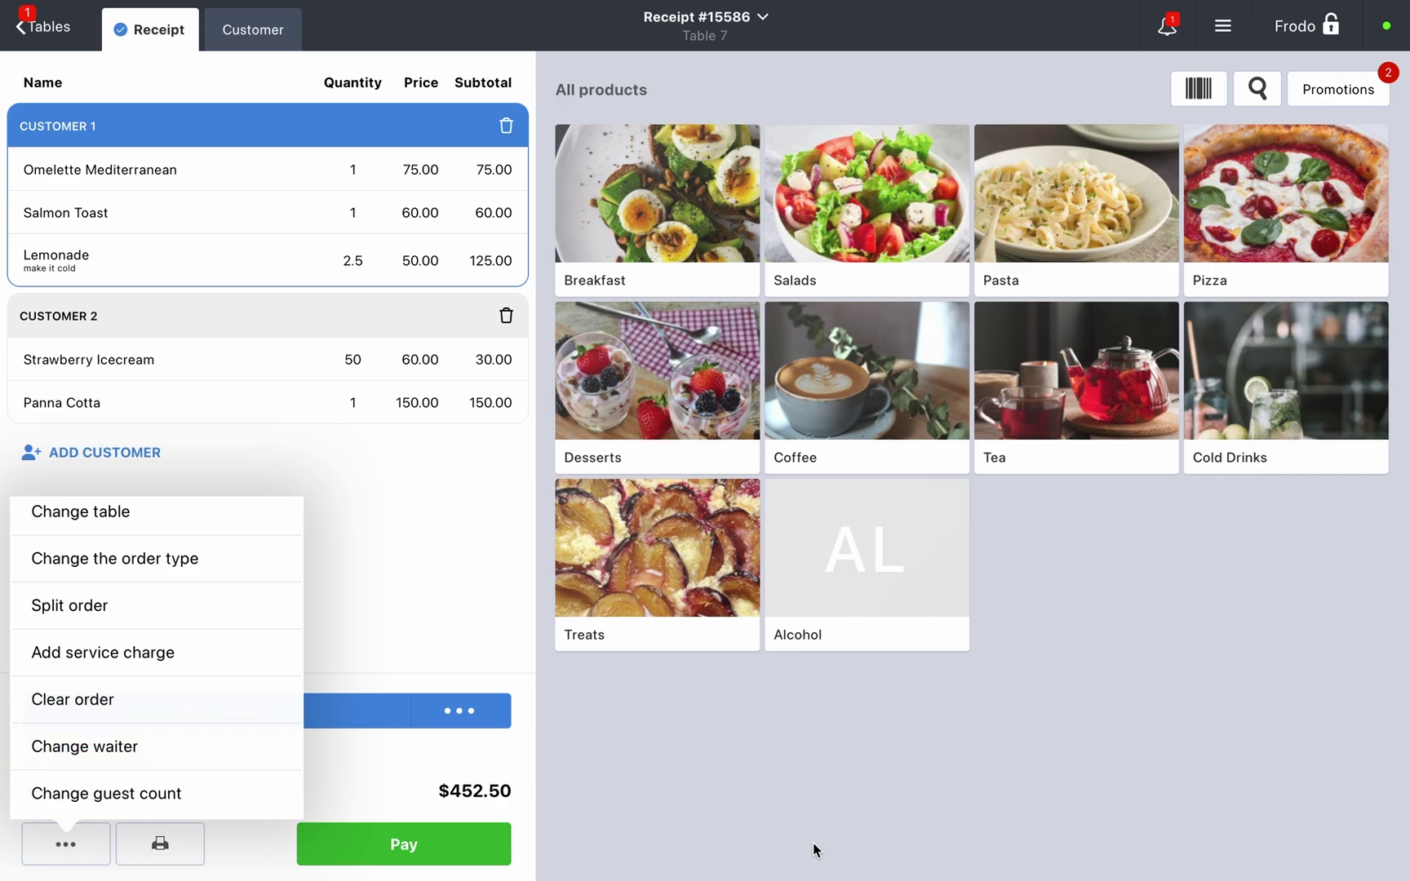
- Review the order and add the bar comment 'Allergy to grapefruit peel'
click(812, 850)
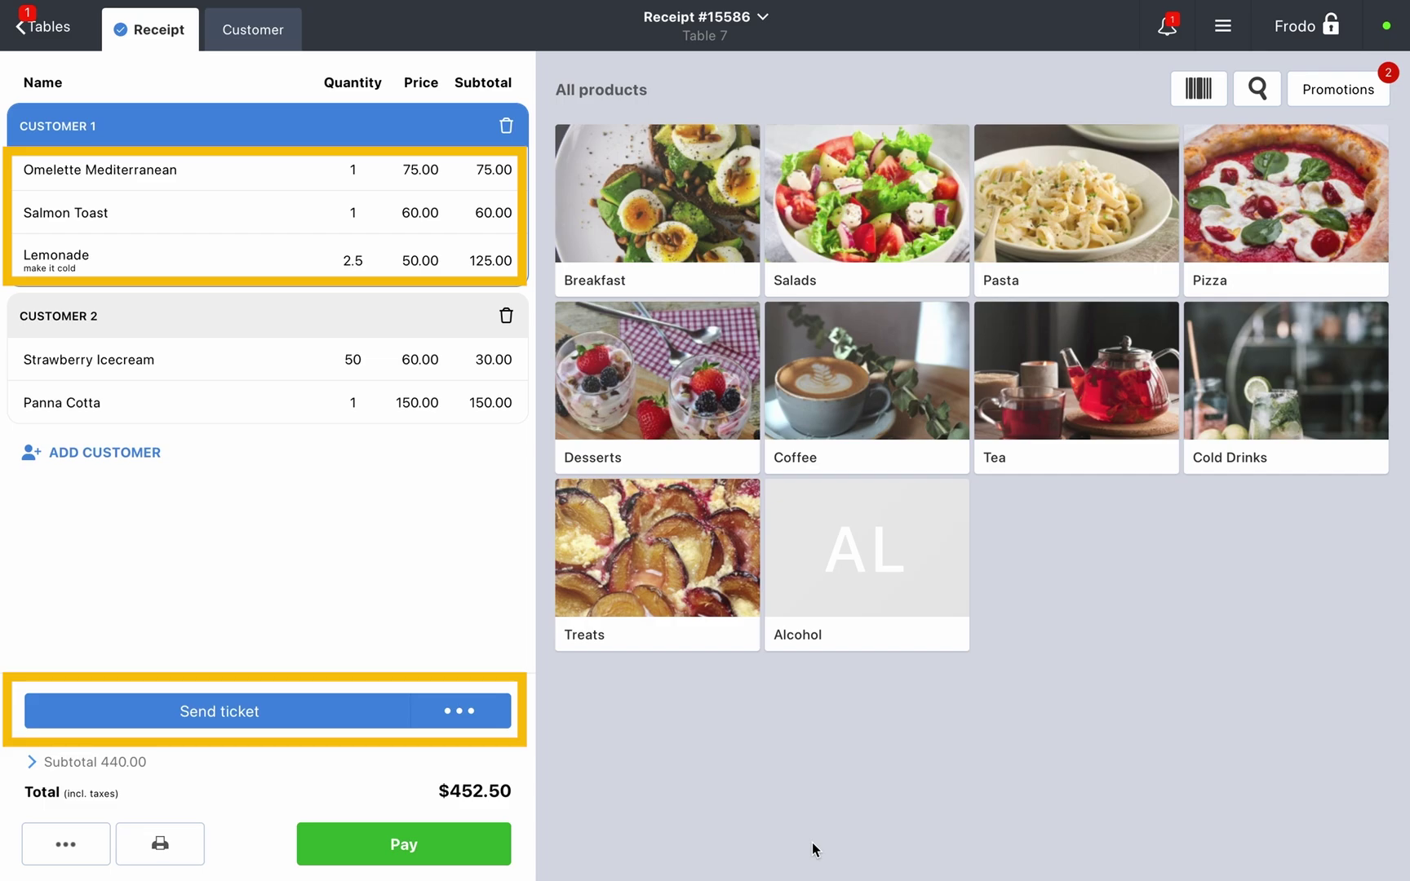
click(489, 716)
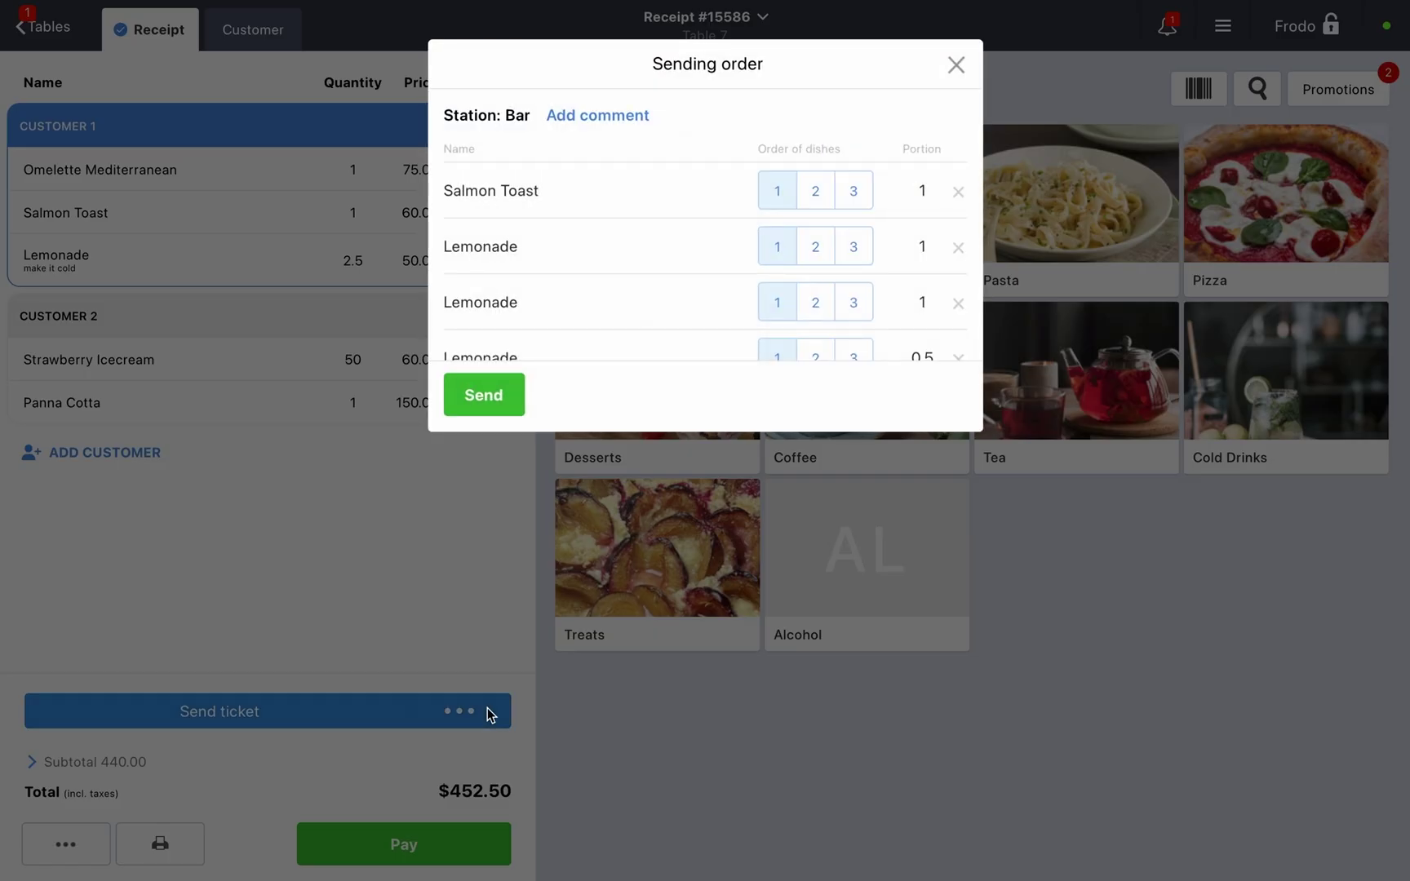
click(581, 118)
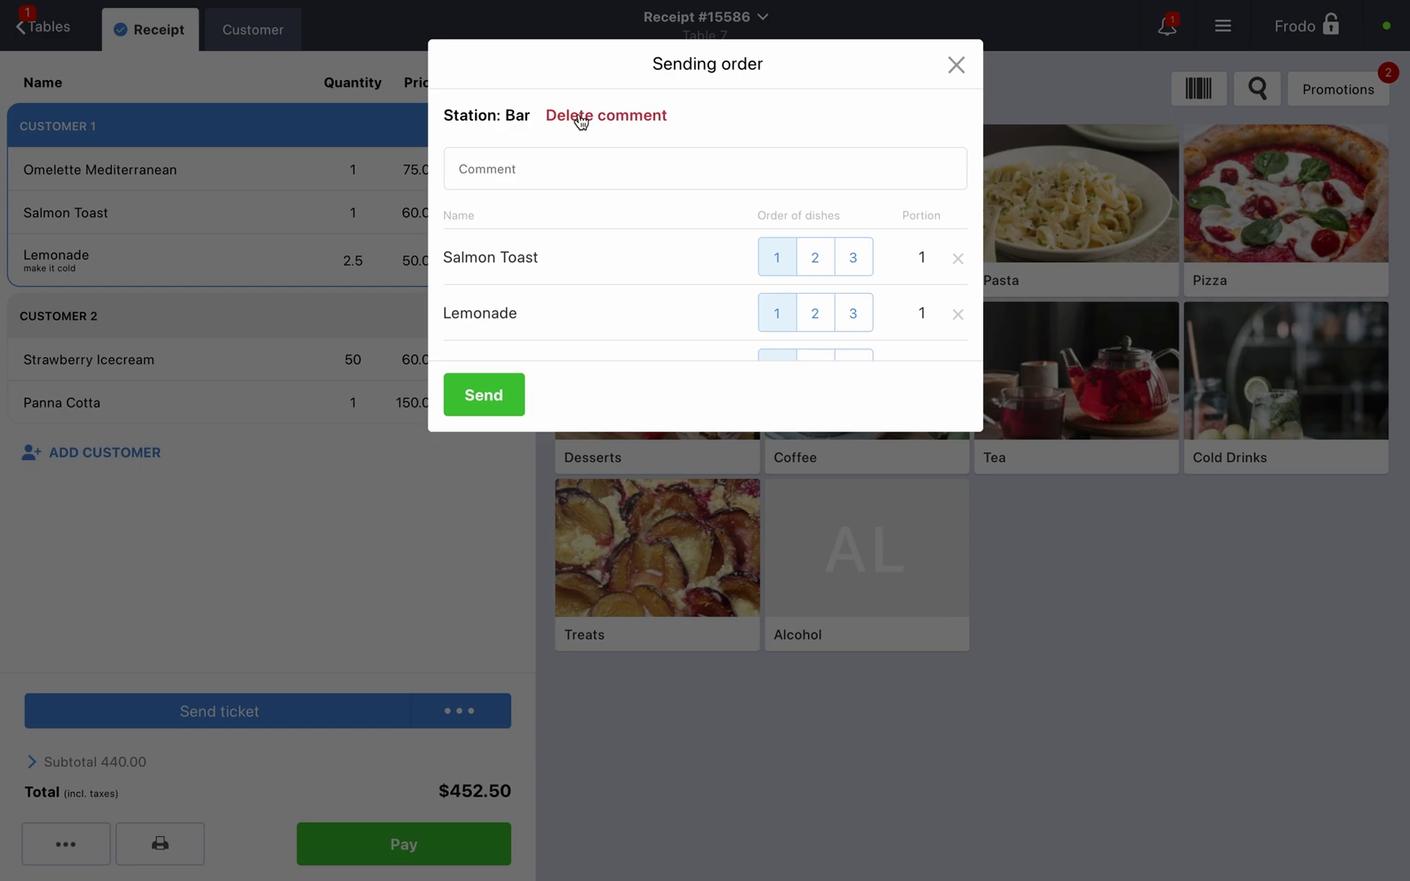
click(604, 181)
text(Allergy to grapefruit peel)
scroll(604, 261, down, 5)
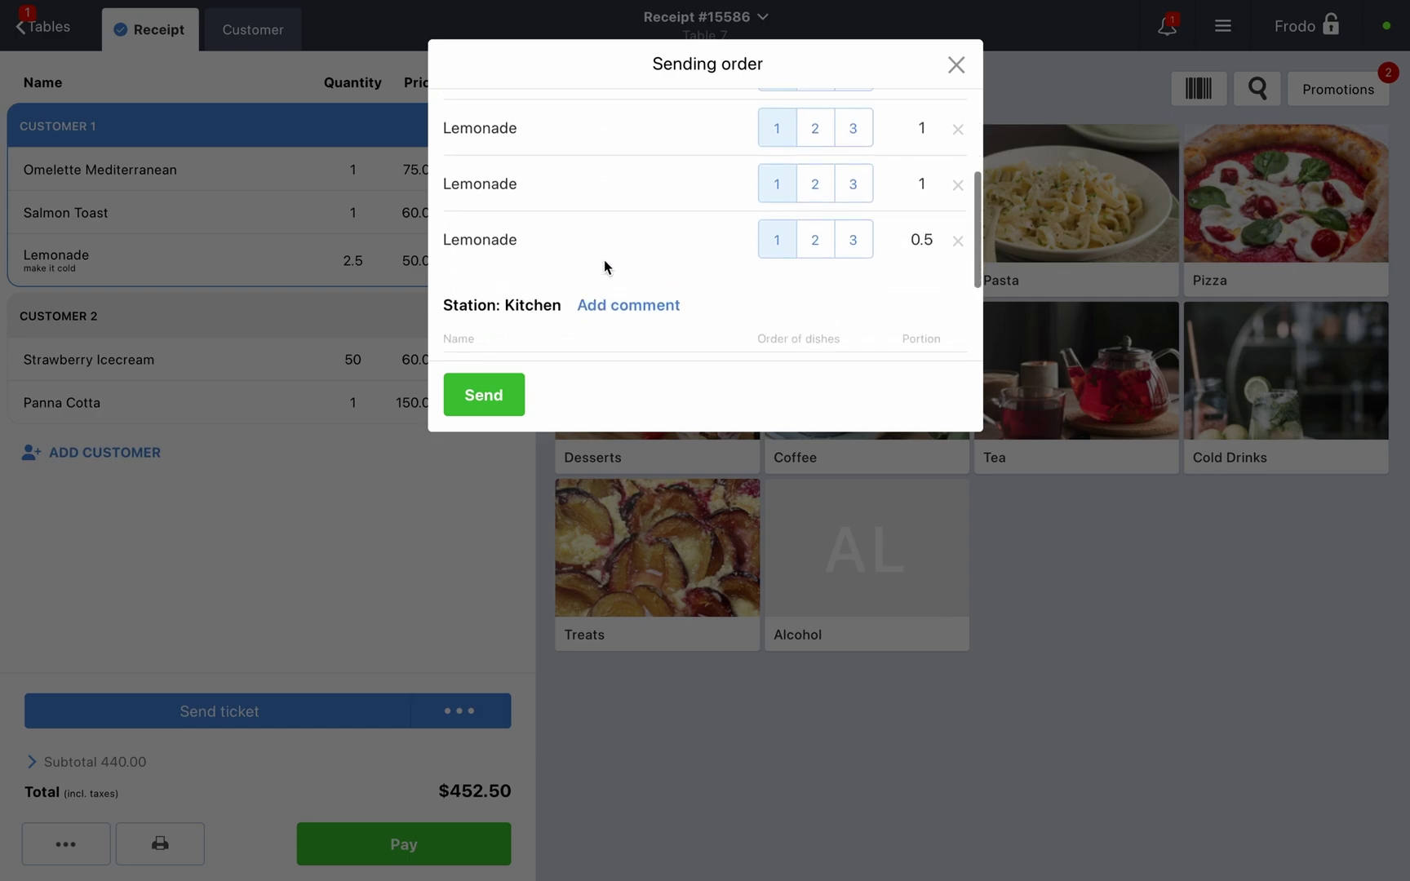
scroll(604, 261, up, 1)
- Set Lemonades to courses 2 and 3, Panna Cotta 3, Omelette 2, and send to kitchen
click(814, 239)
click(853, 293)
scroll(660, 203, up, 3)
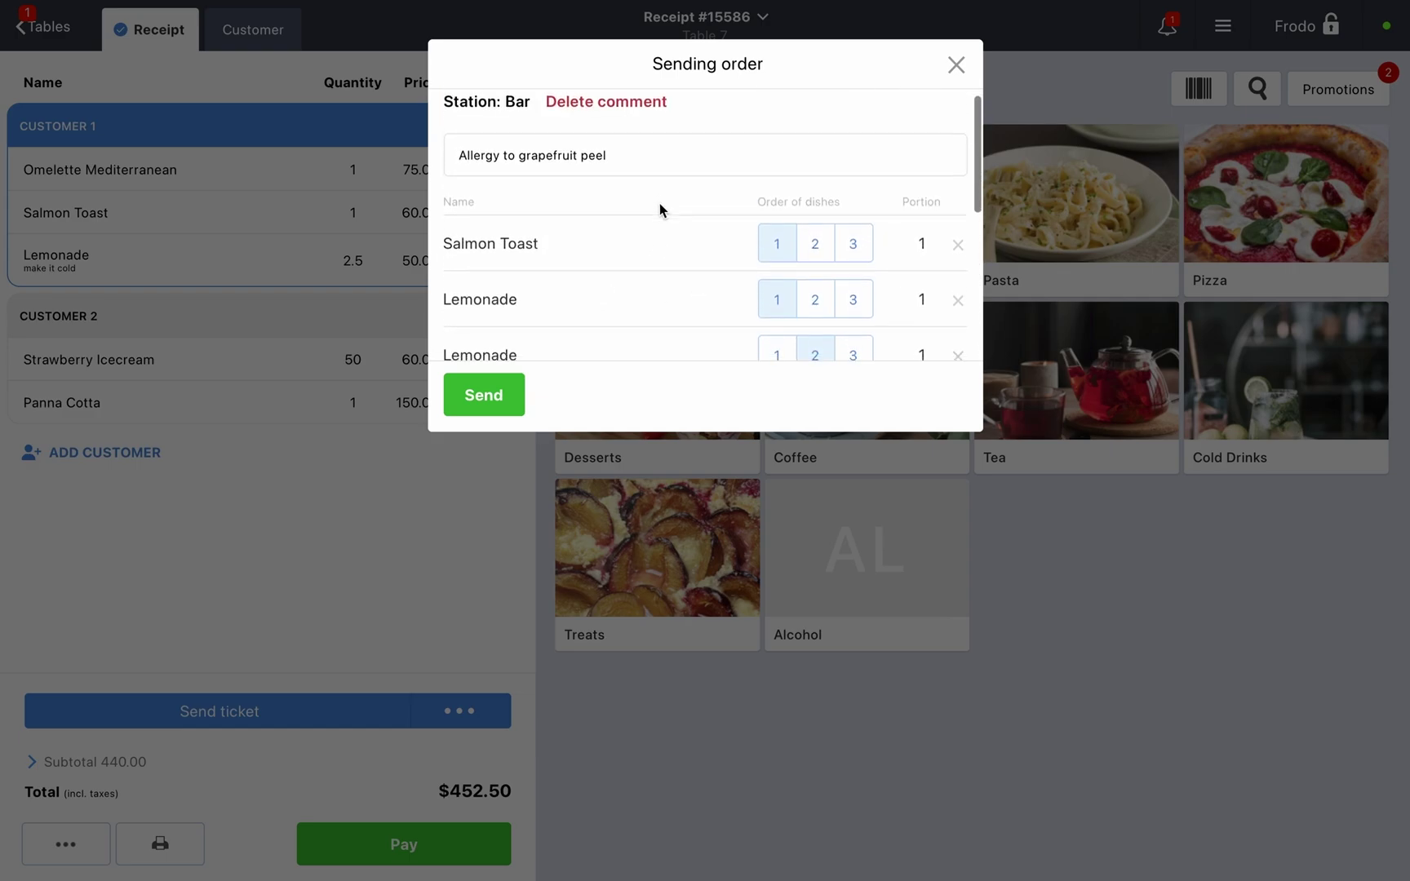
scroll(660, 203, down, 5)
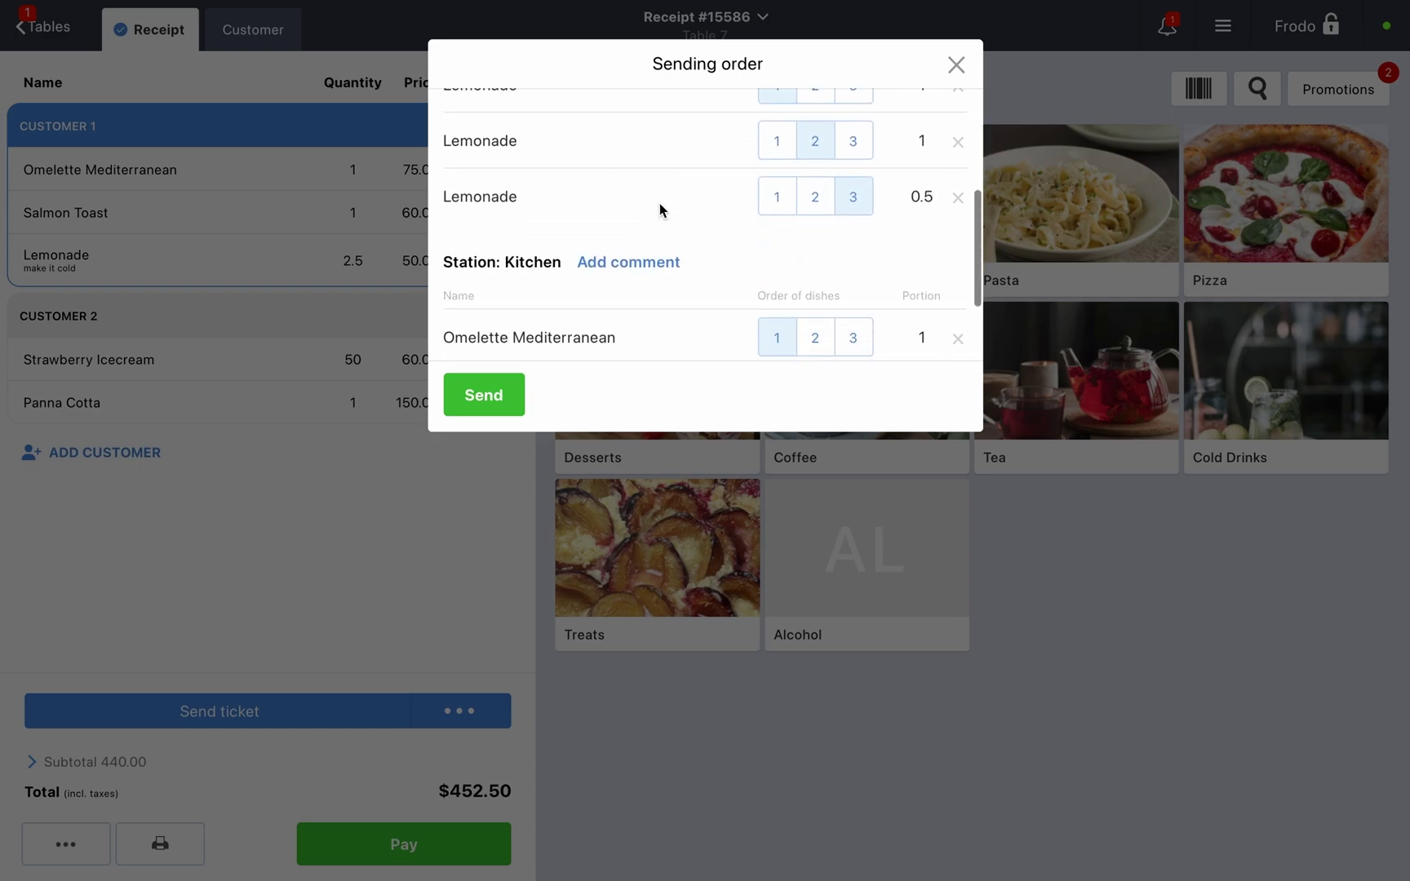
click(853, 333)
click(814, 222)
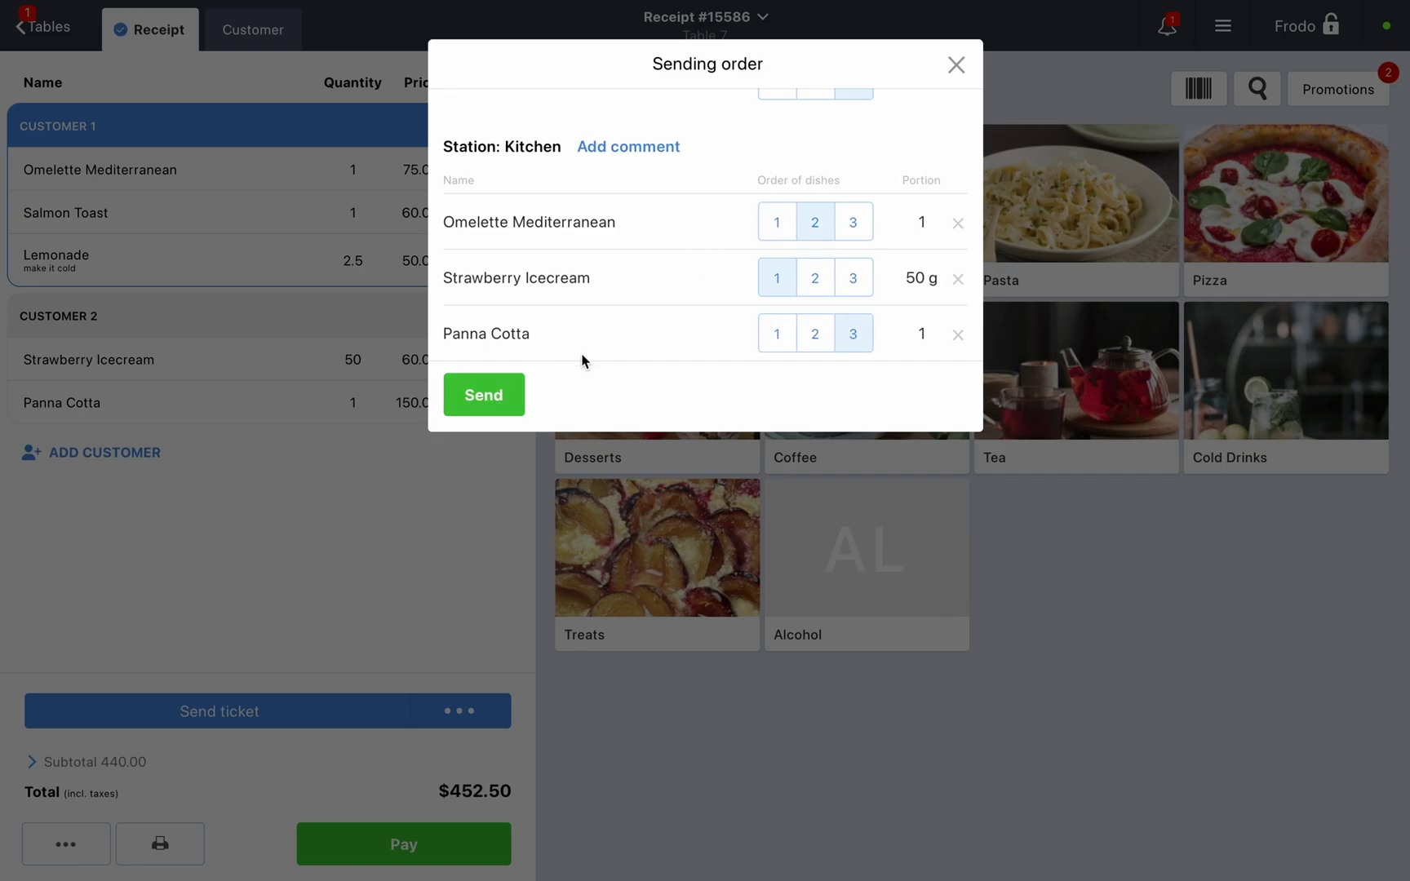
click(510, 379)
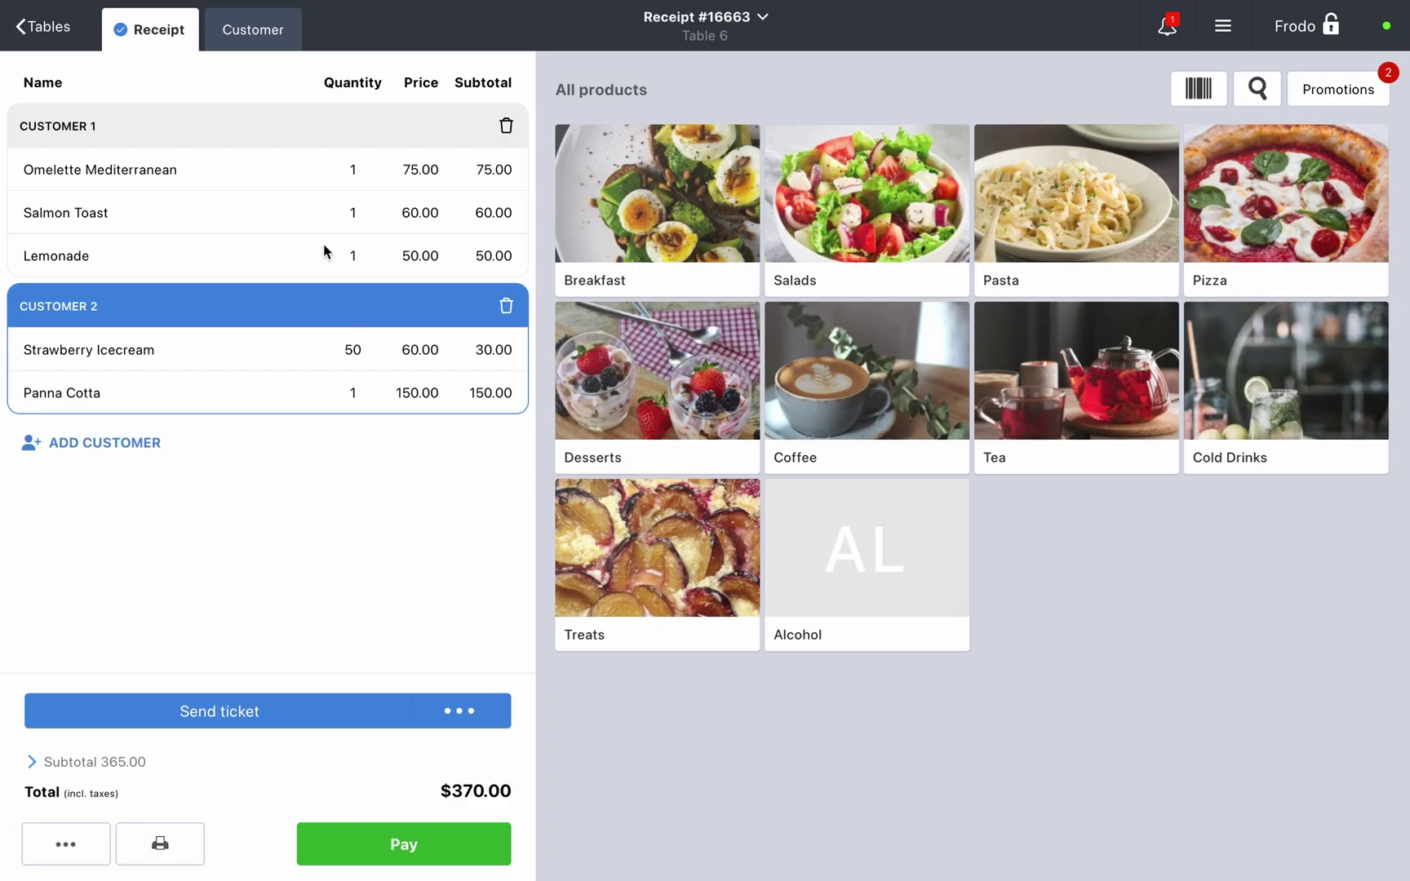
- Search for and attach the 10% bonus-group customer to the Table 6 receipt
click(268, 44)
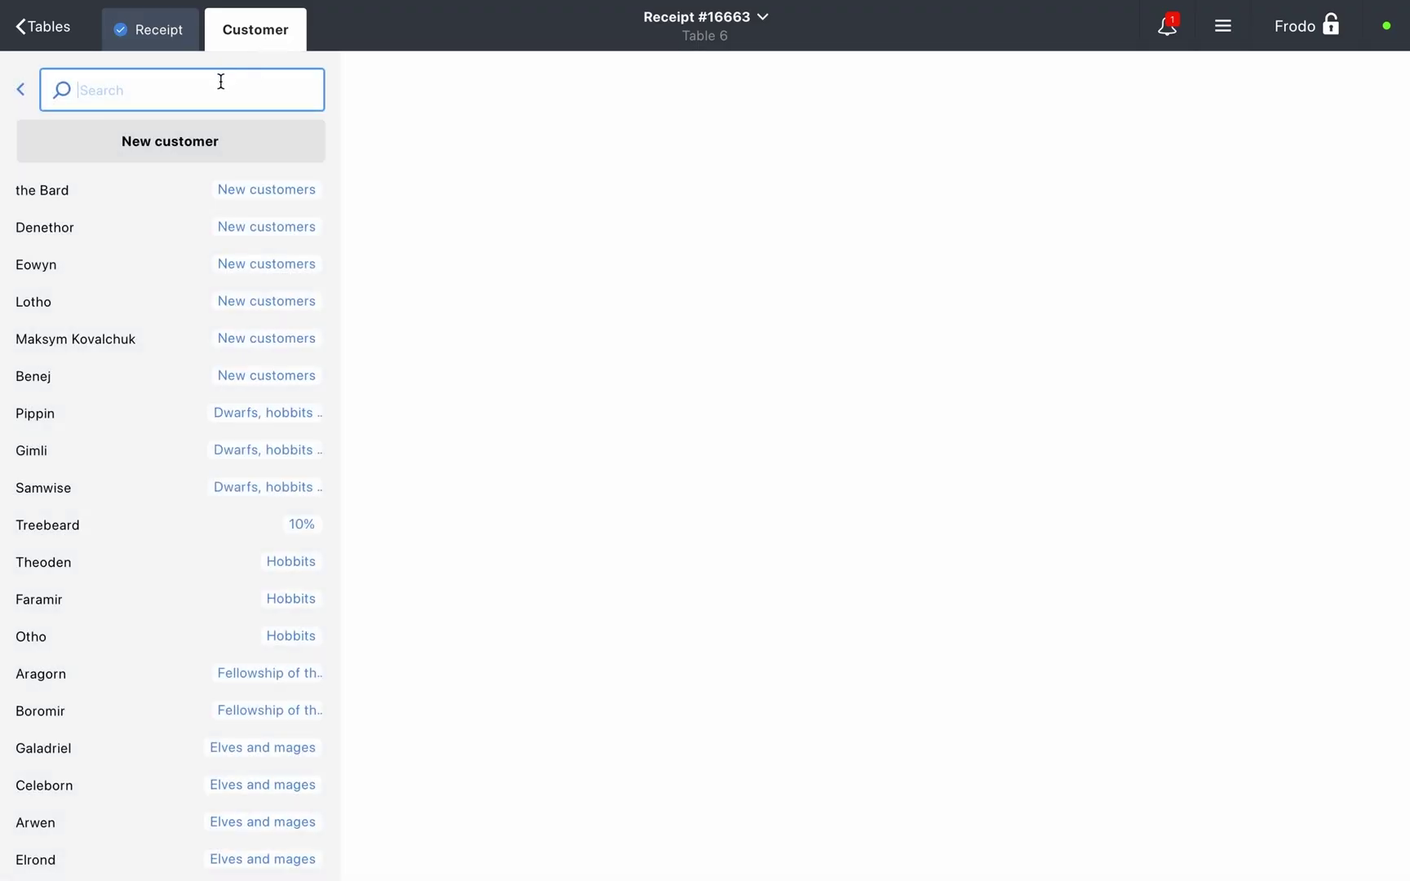
text(T)
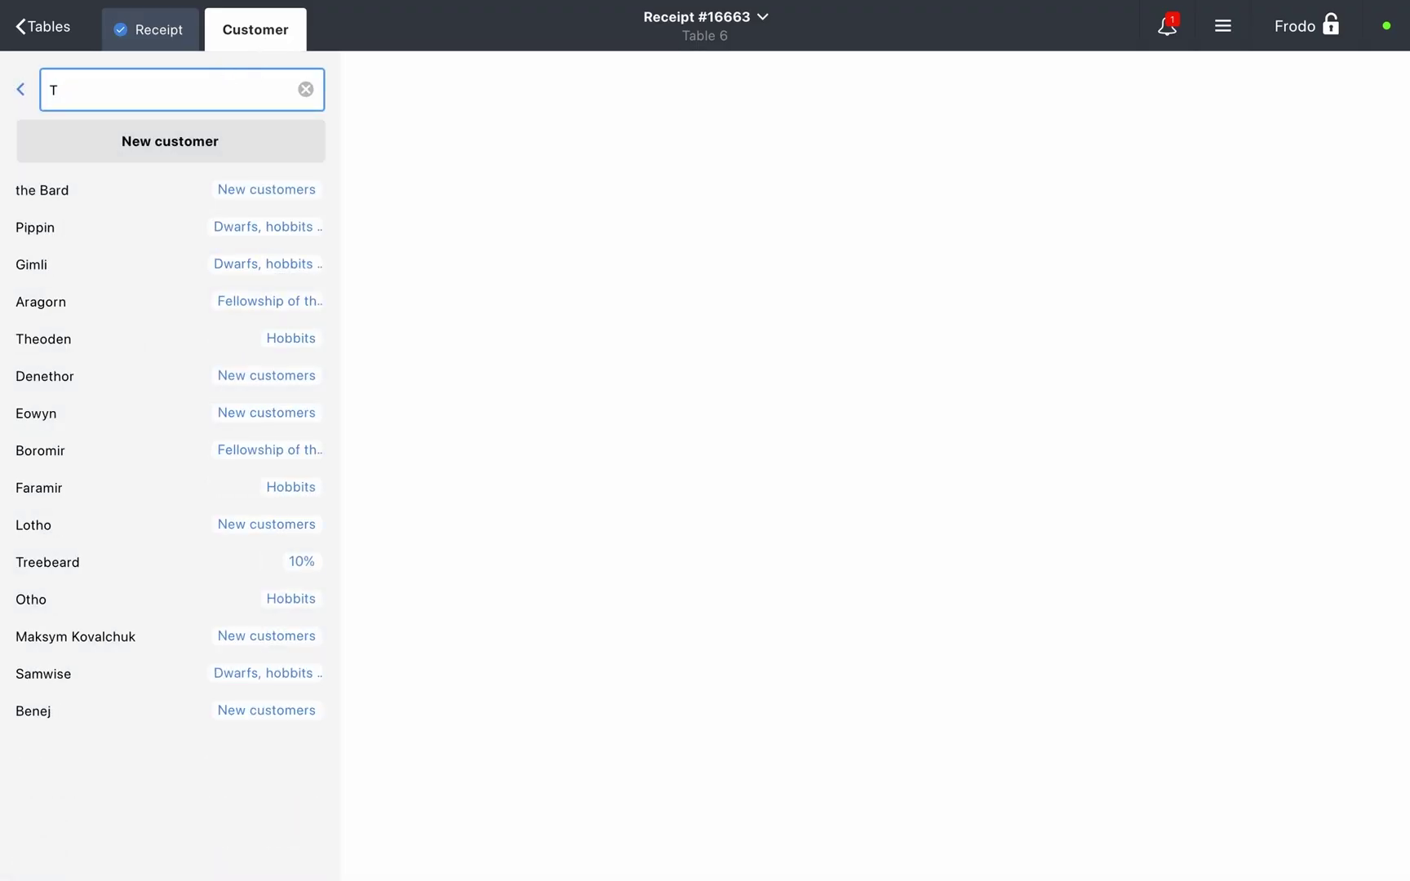
text(r)
click(203, 189)
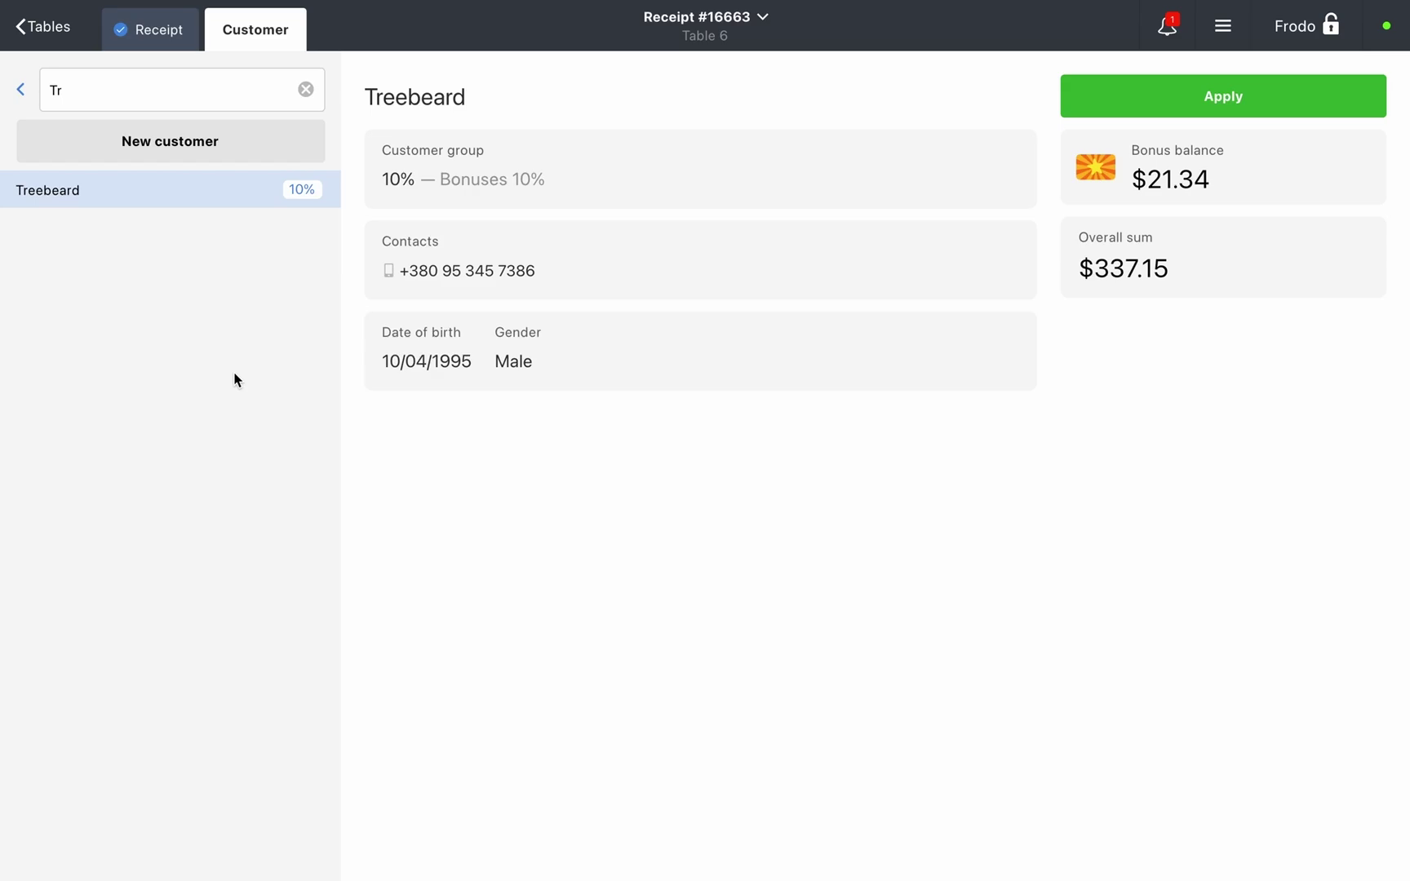
click(1132, 114)
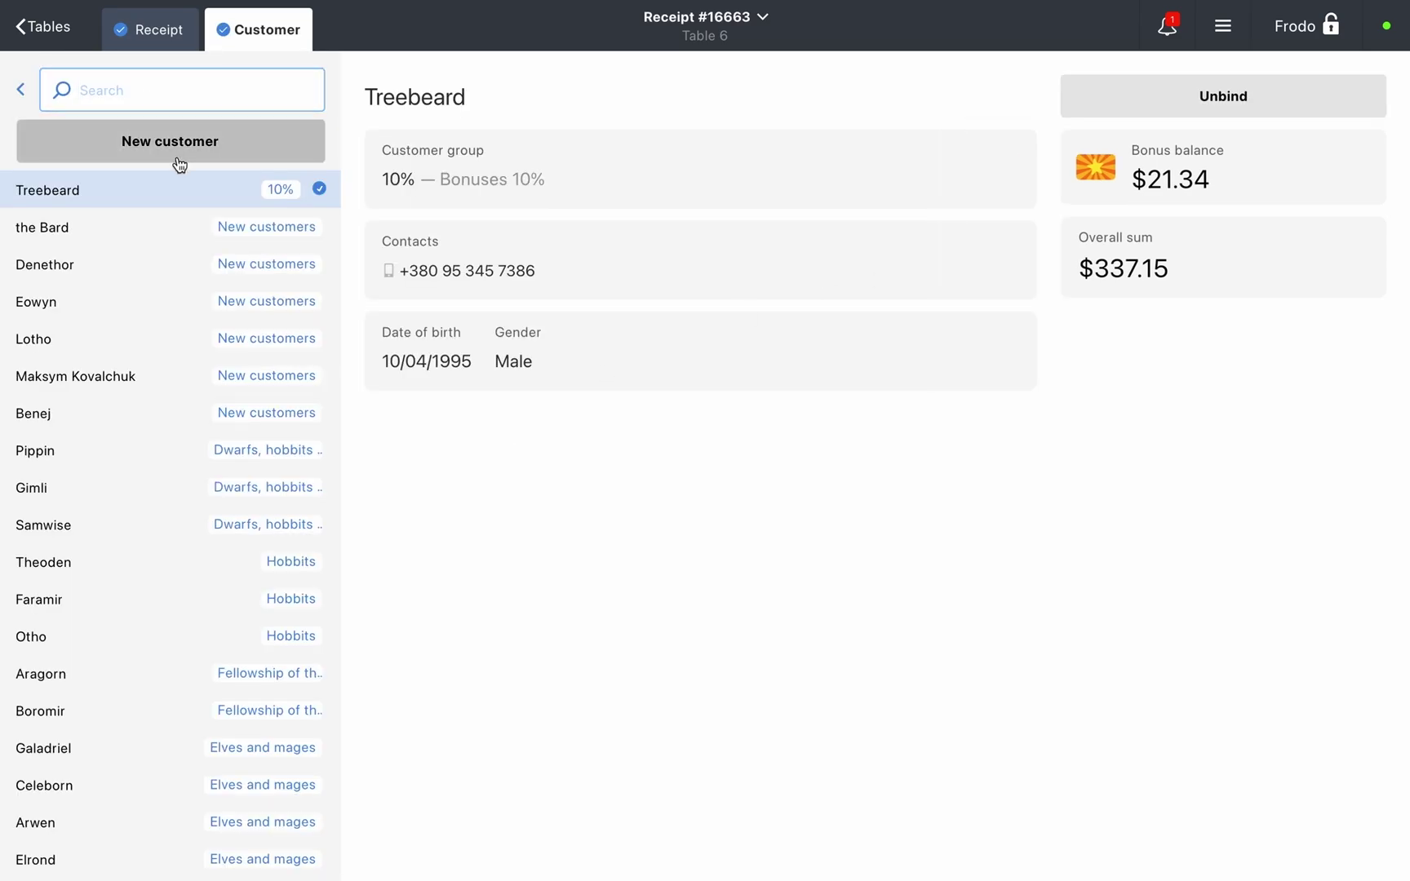
click(180, 163)
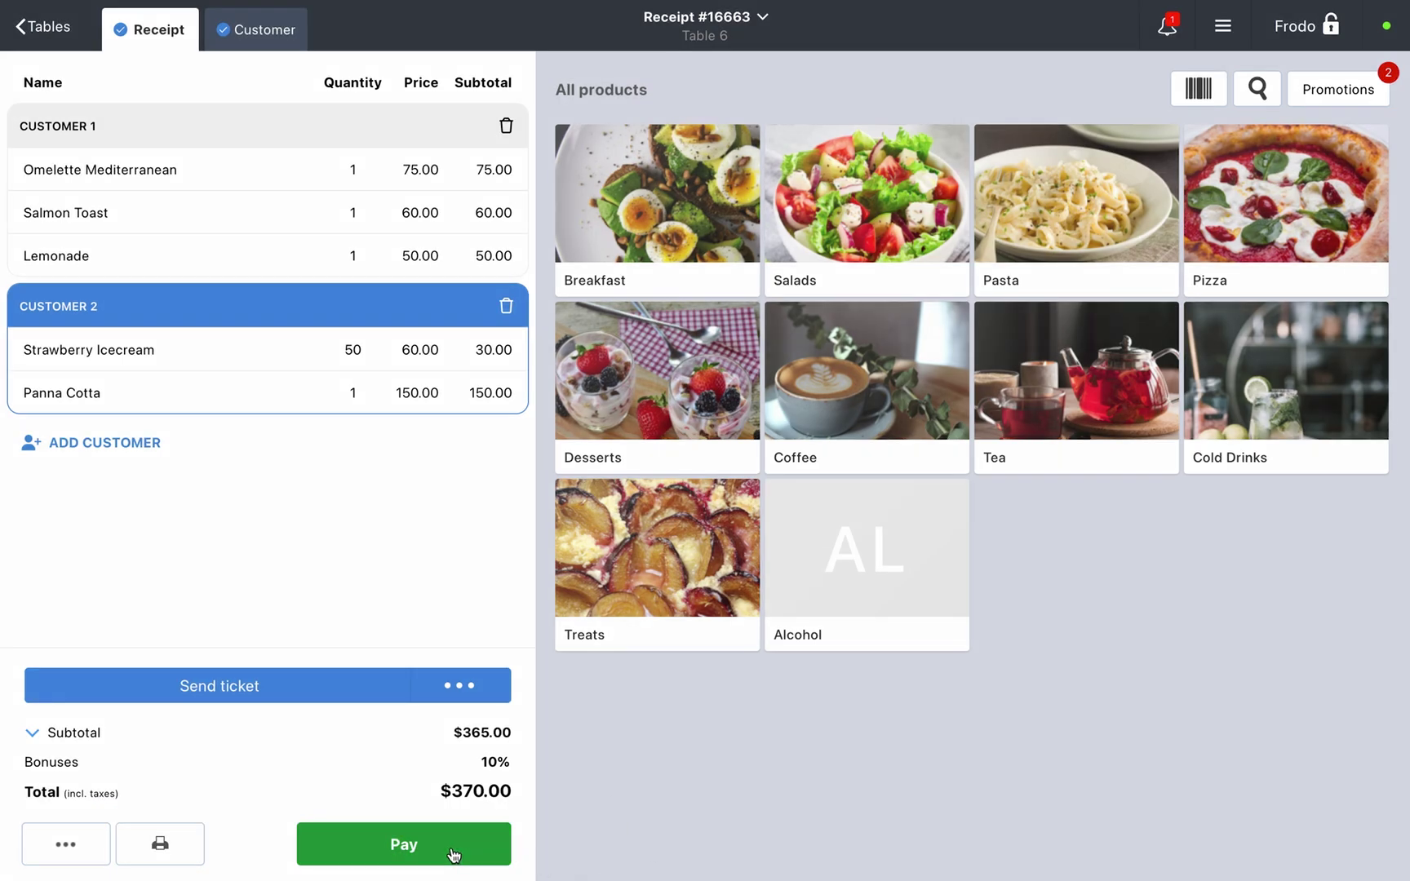
- Enter 1000 cash for the $370 receipt, then switch to Close without payment
click(454, 854)
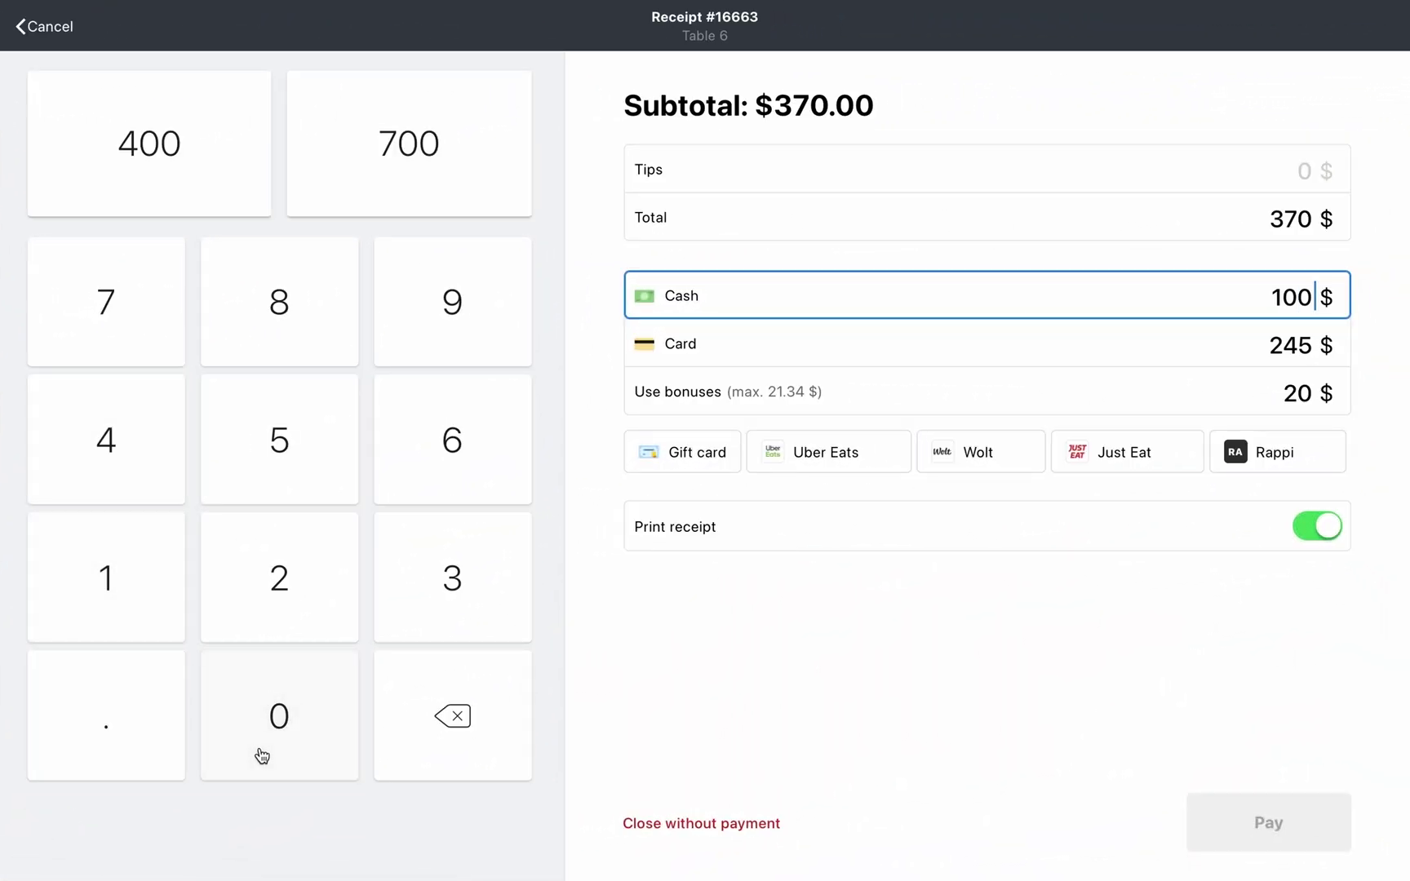
click(261, 753)
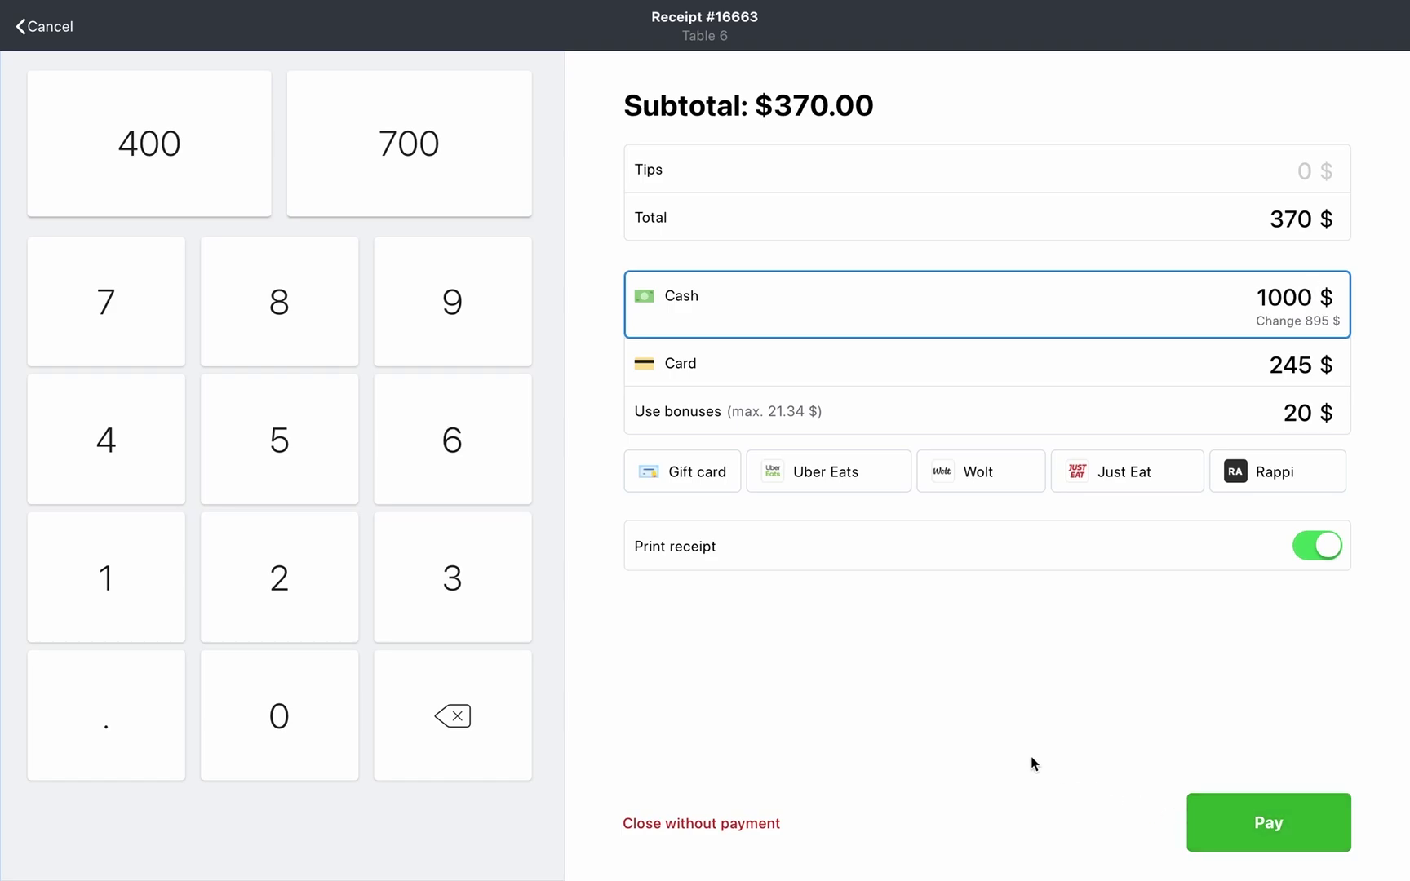
click(687, 828)
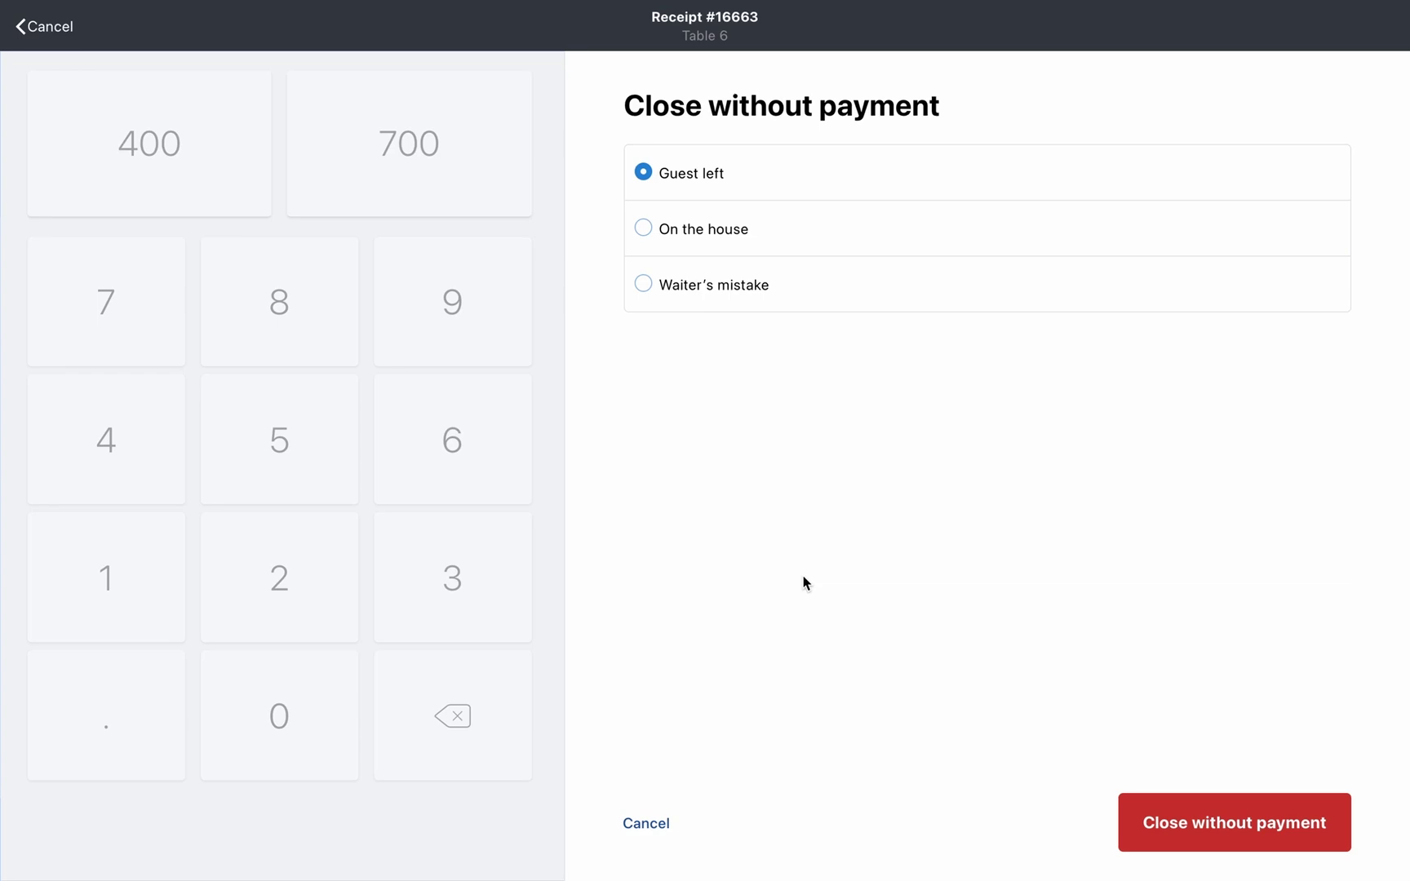
- Confirm closing Table 6's receipt without payment
click(1142, 830)
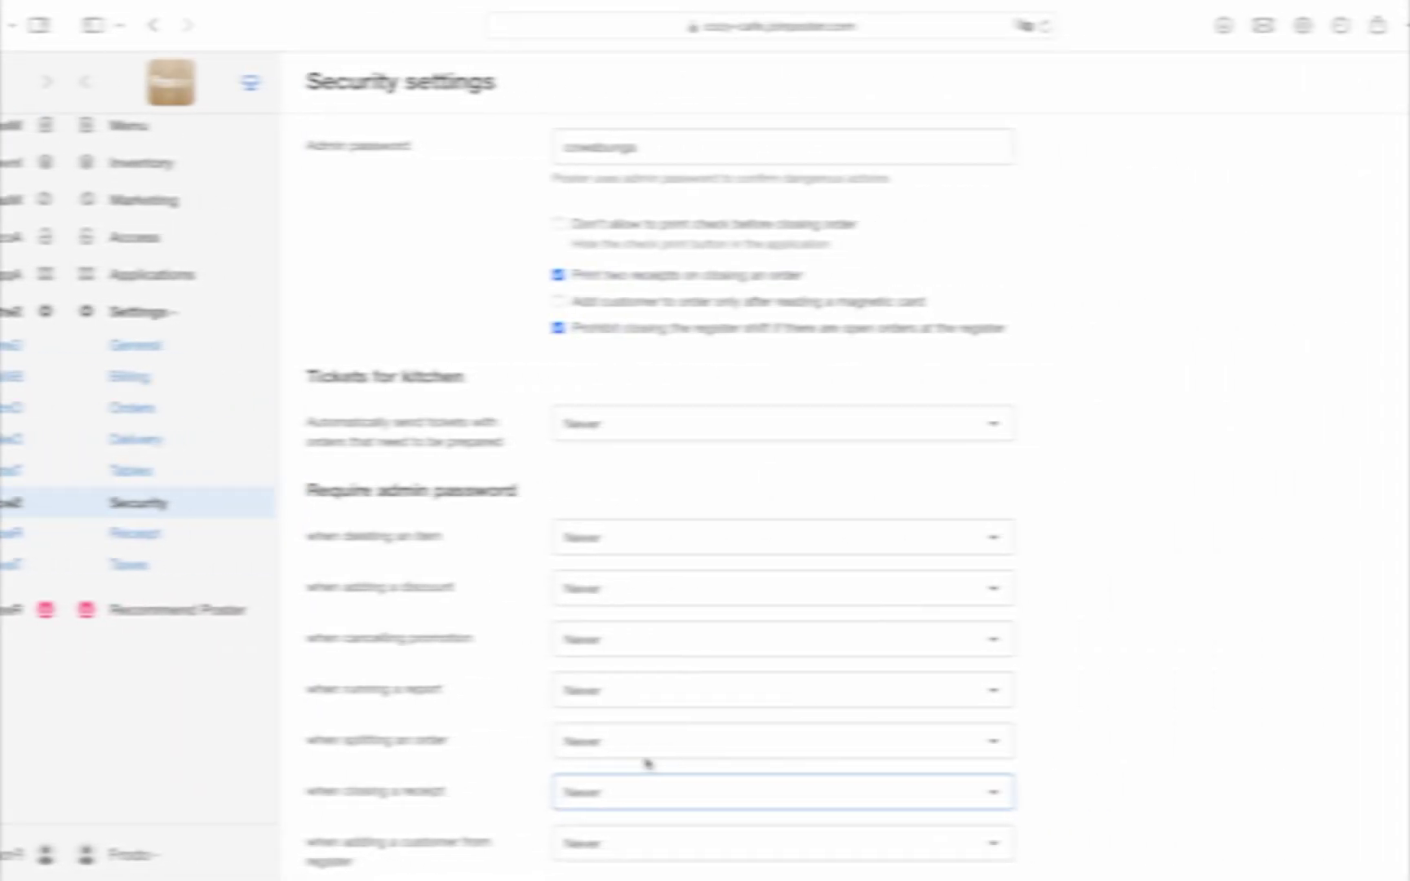
- Require the admin password only when closing a receipt without payment, then save the security settings
scroll(583, 723, down, 4)
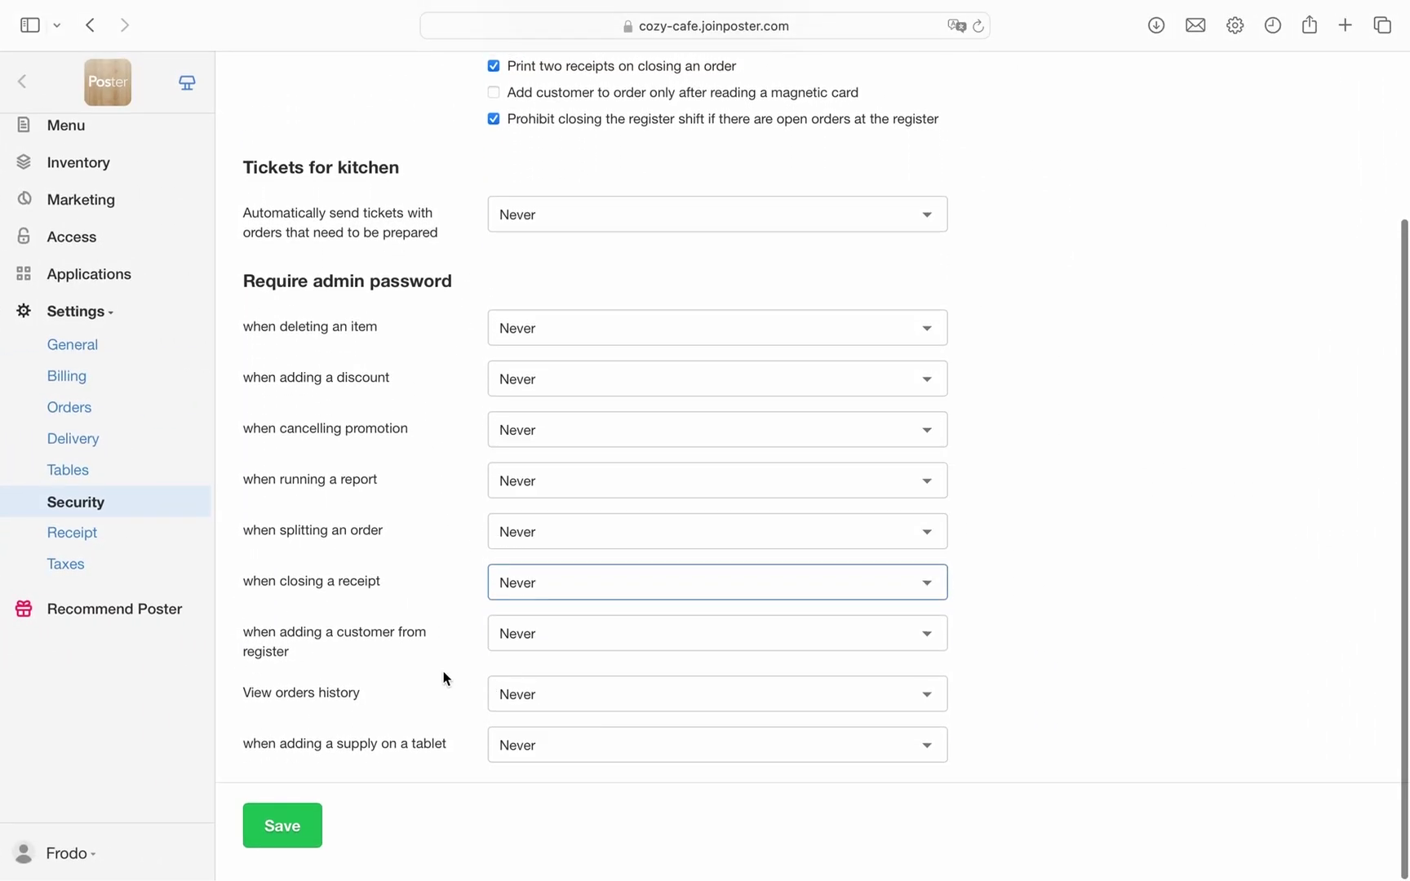
click(532, 594)
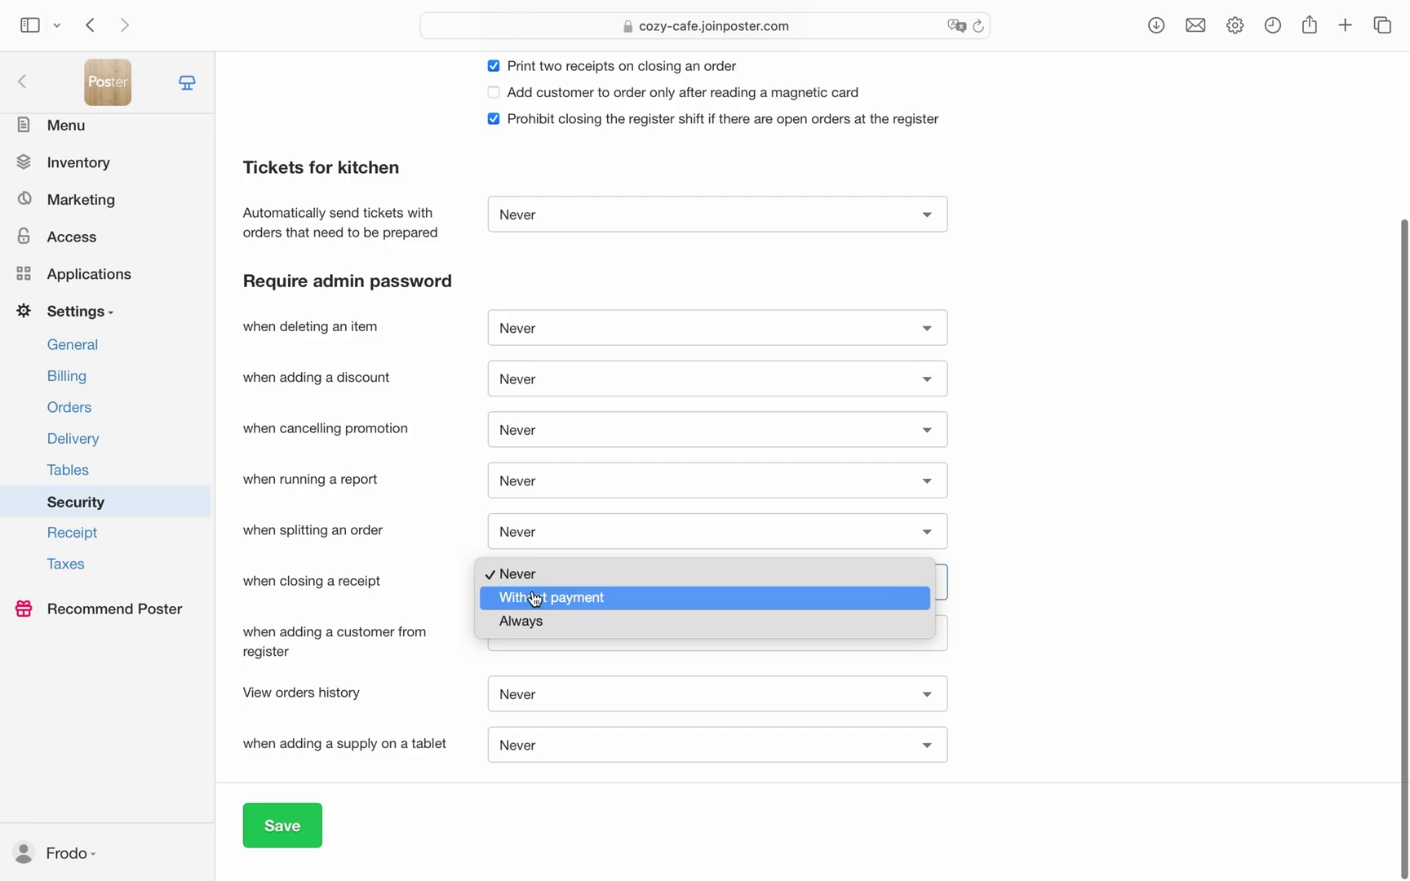
click(535, 600)
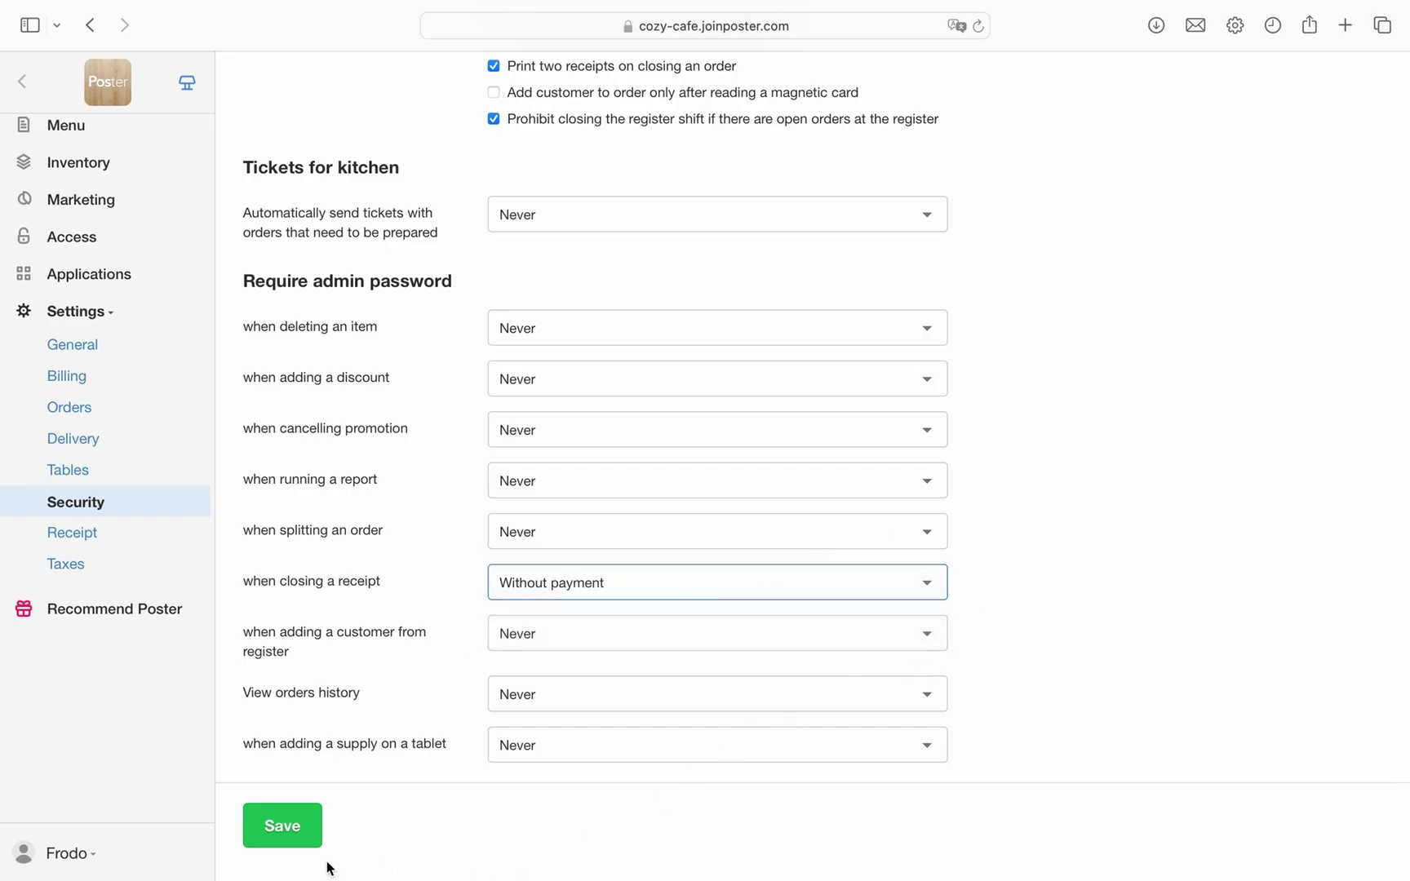
click(274, 829)
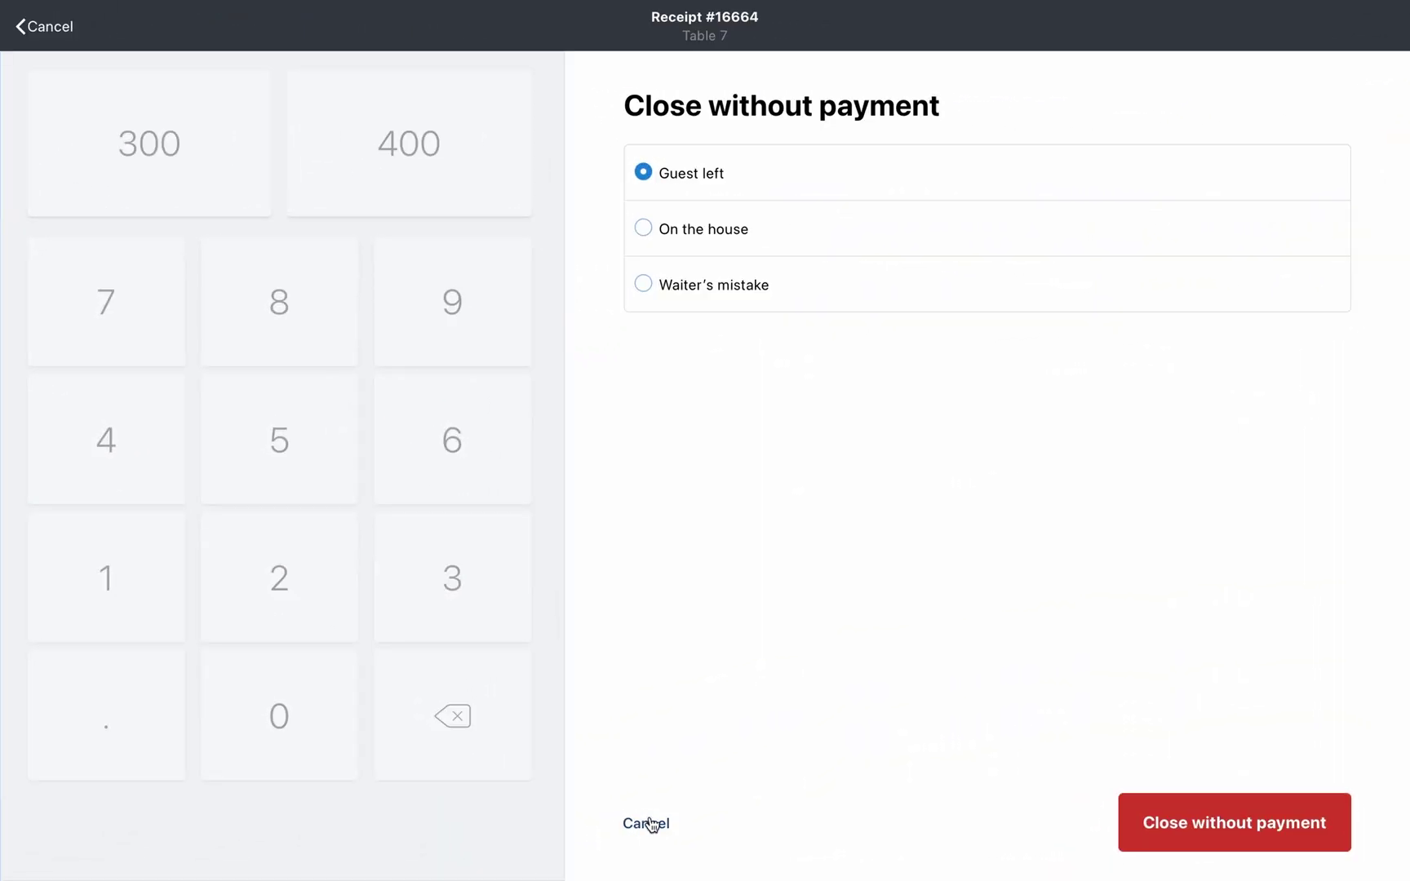
- Close Table 7's receipt without payment, confirming with the admin password
click(1171, 818)
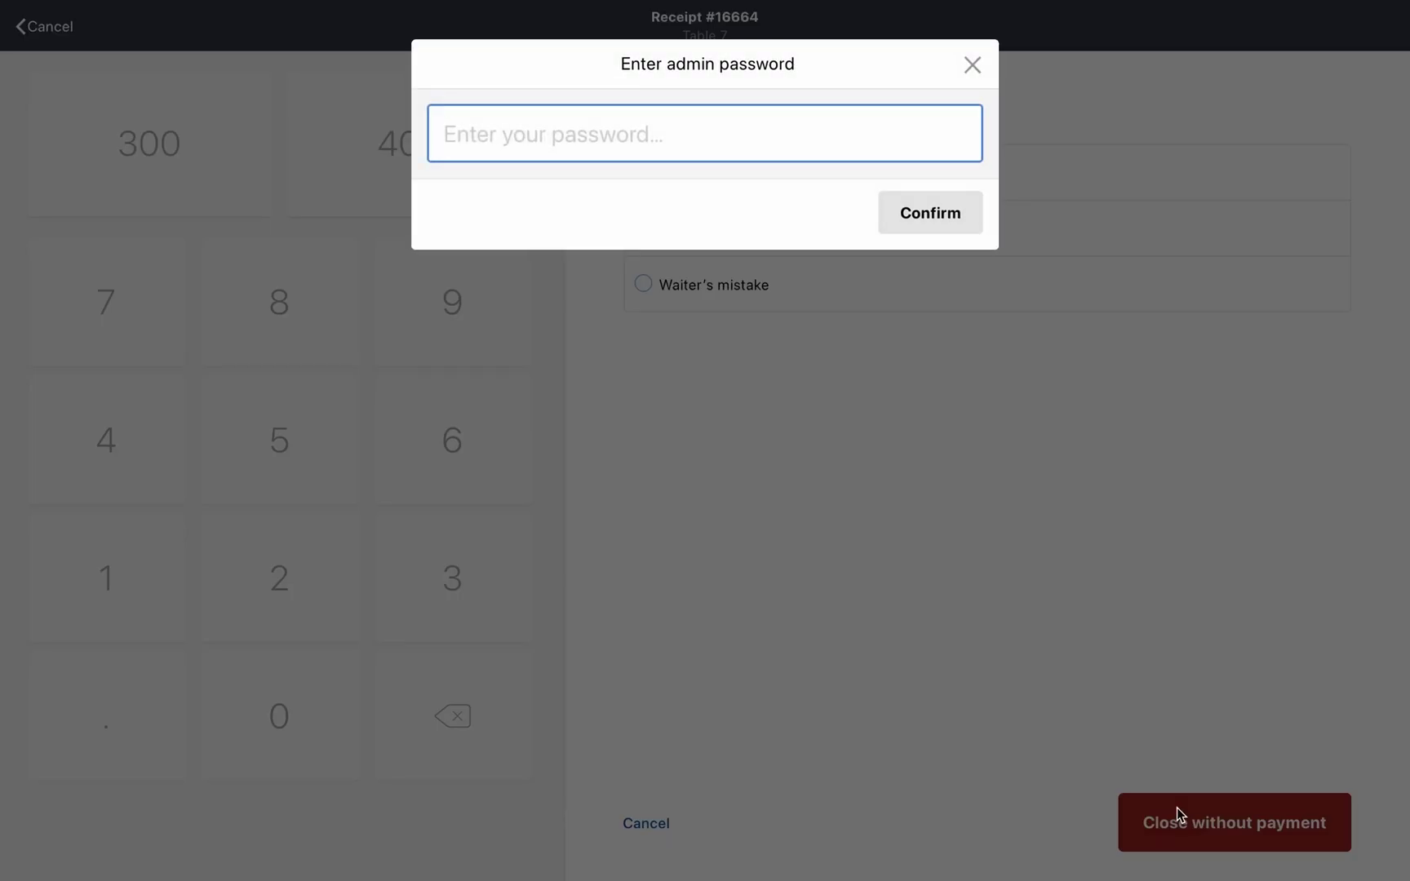
text(••••)
click(898, 216)
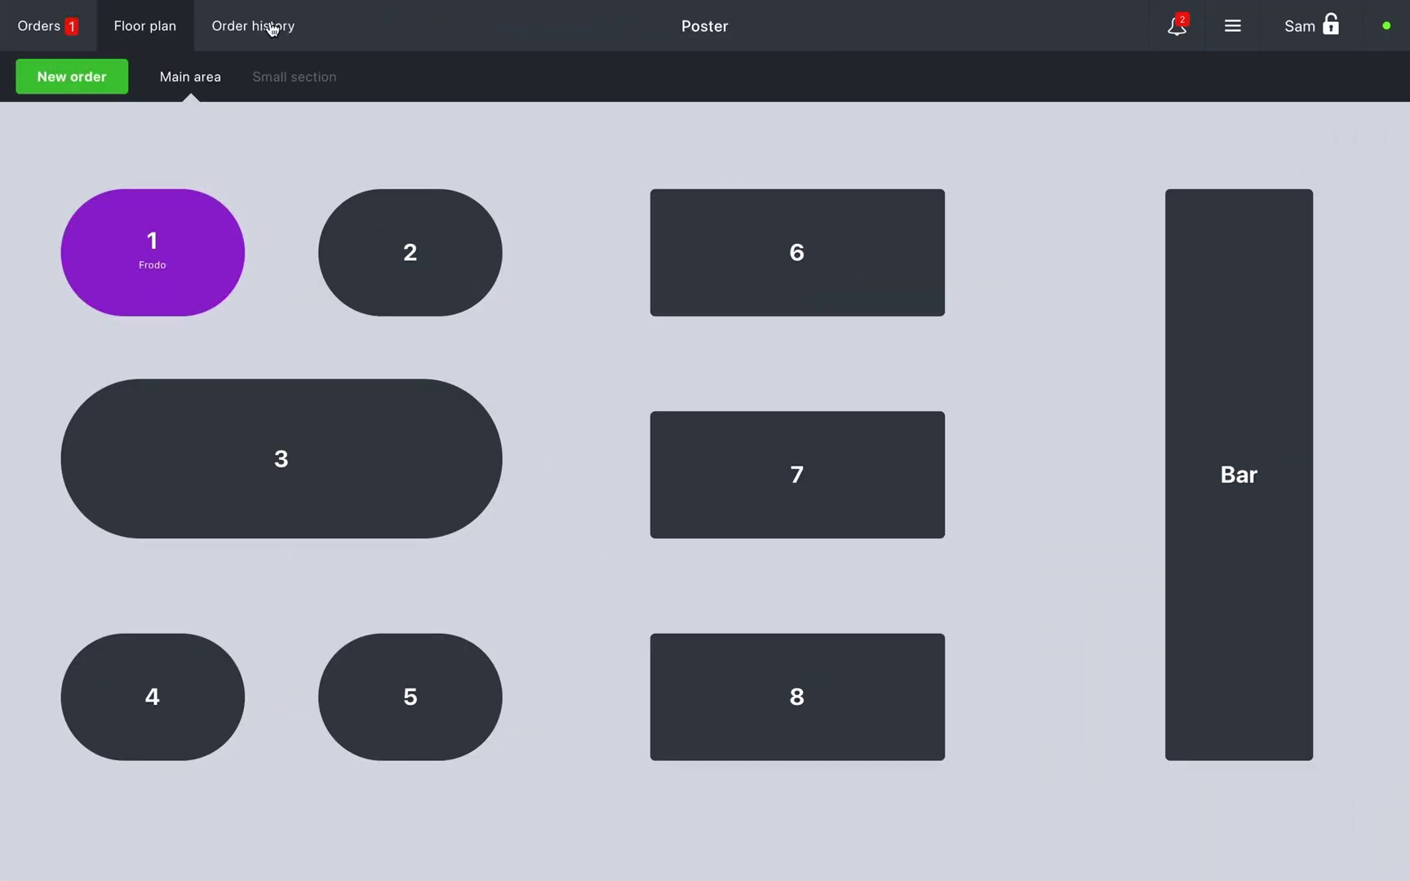
- Show order history for August 8, 2024 and open receipt Nº 15575
click(232, 31)
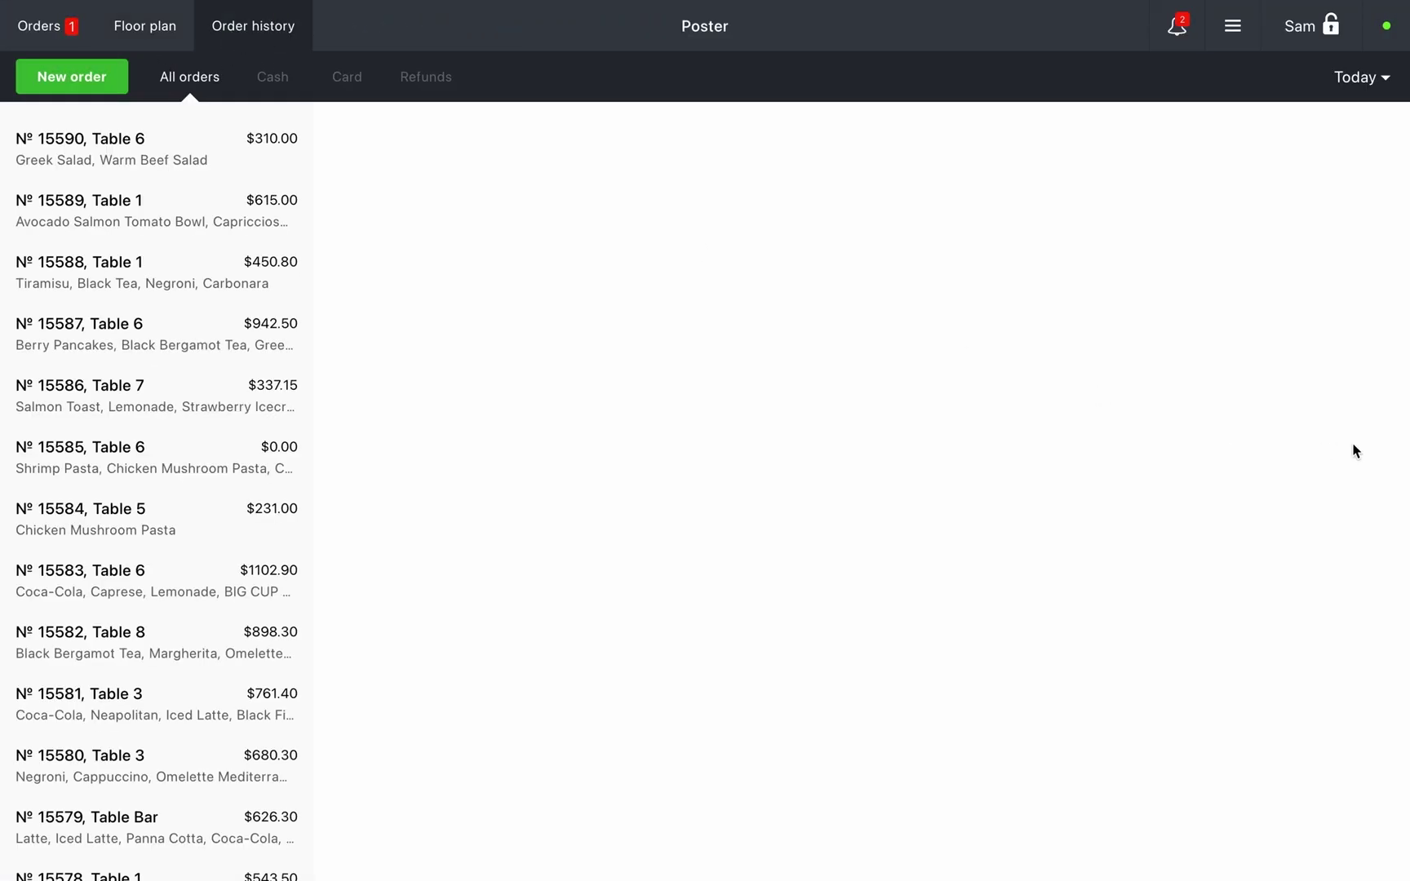
click(1387, 80)
click(1289, 237)
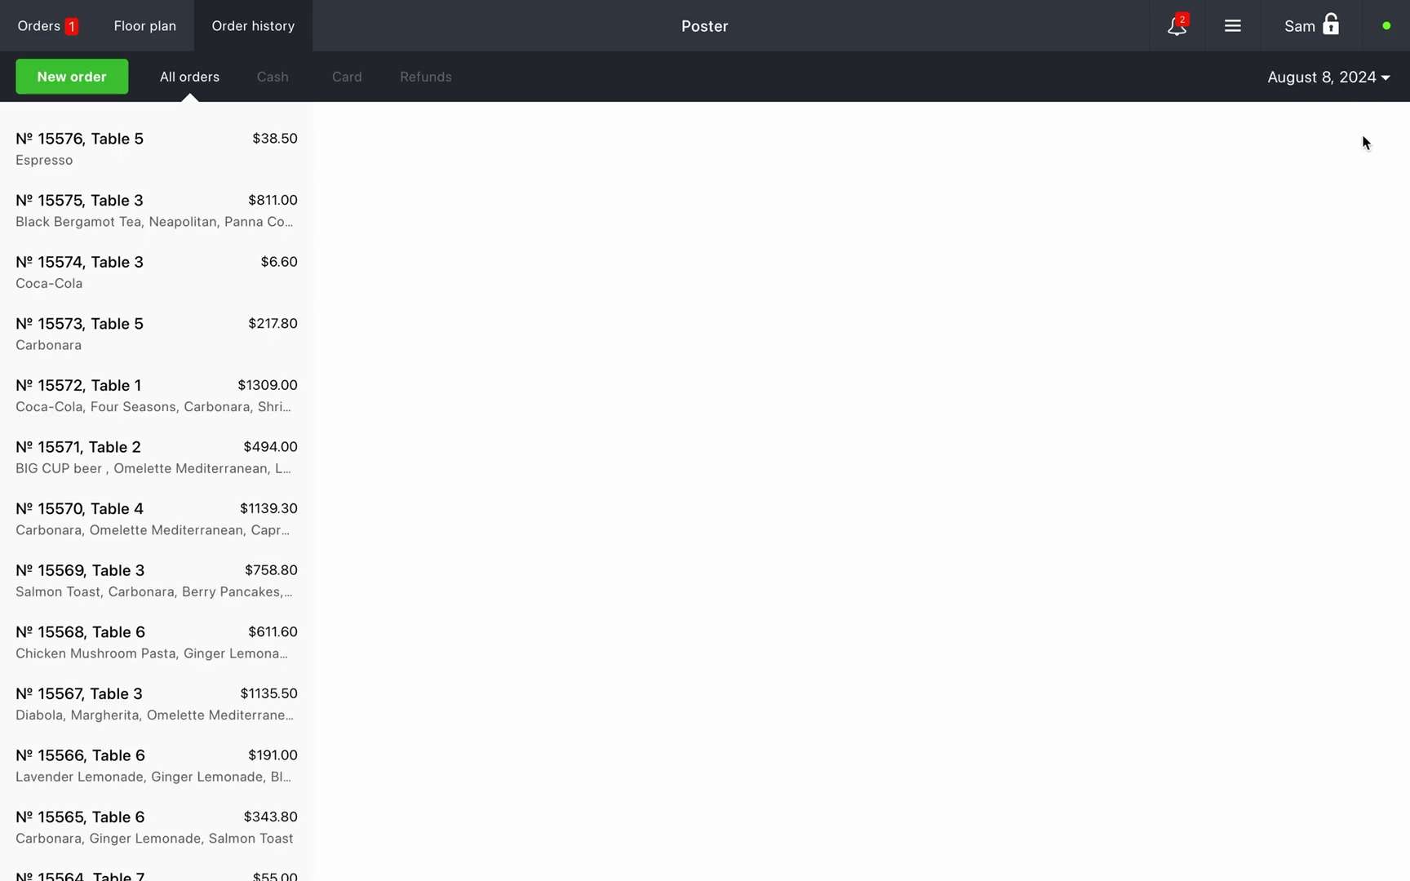
click(205, 220)
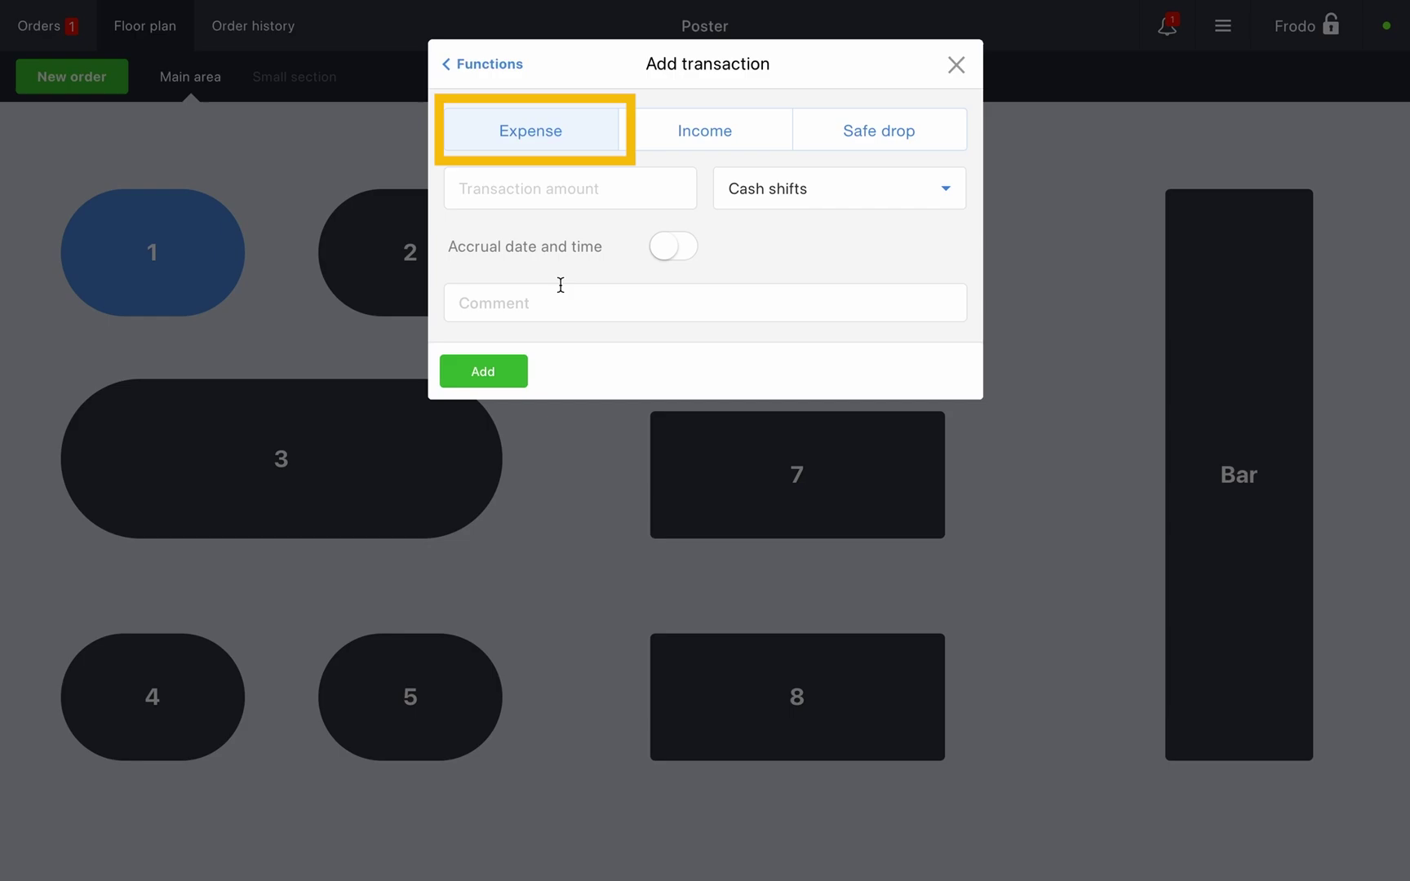
- Look over the Income form, trying the category list and toggling the custom accrual date on and off
click(697, 137)
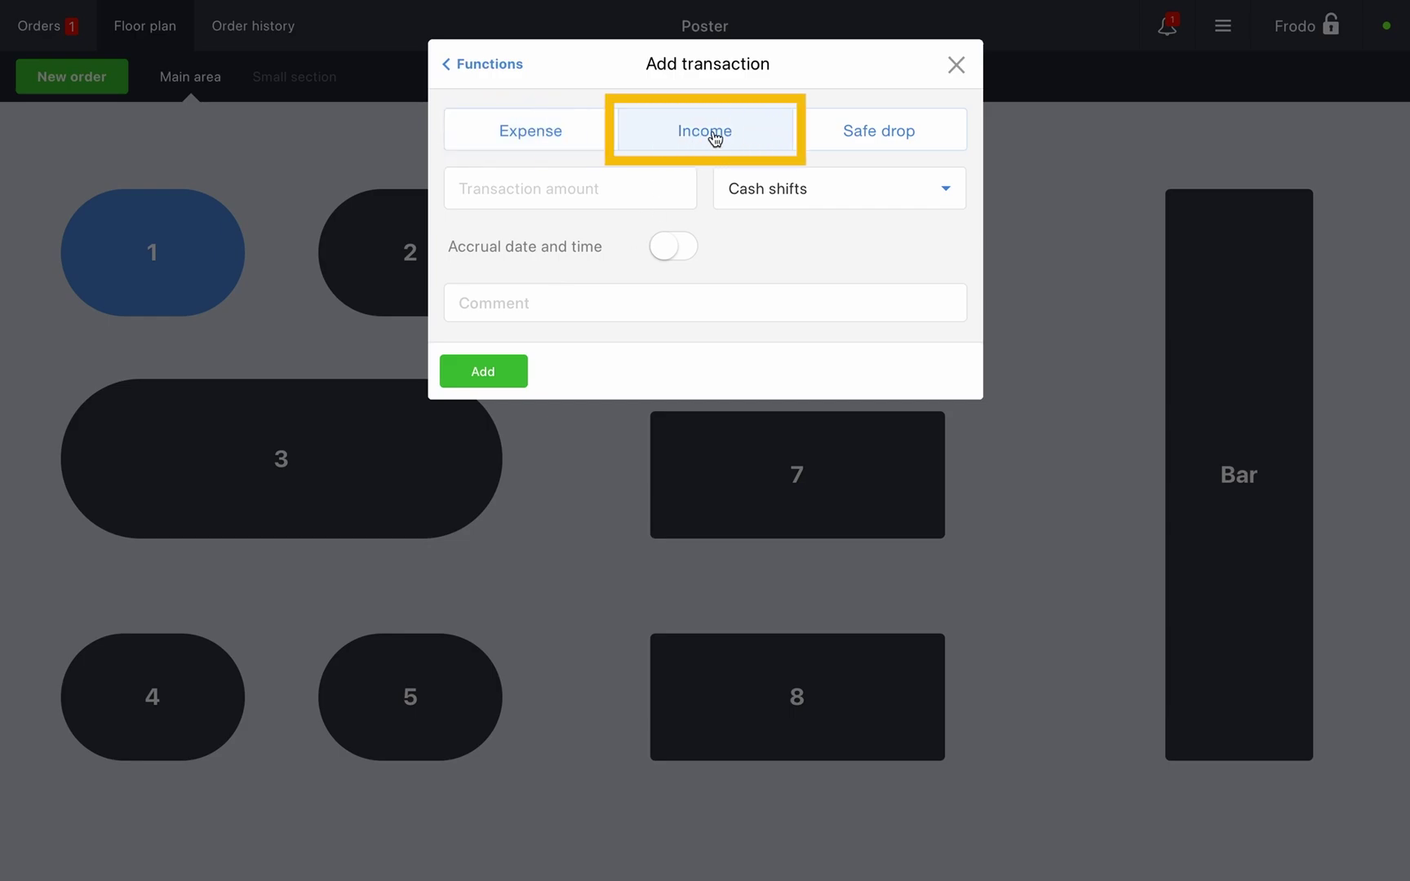
click(898, 197)
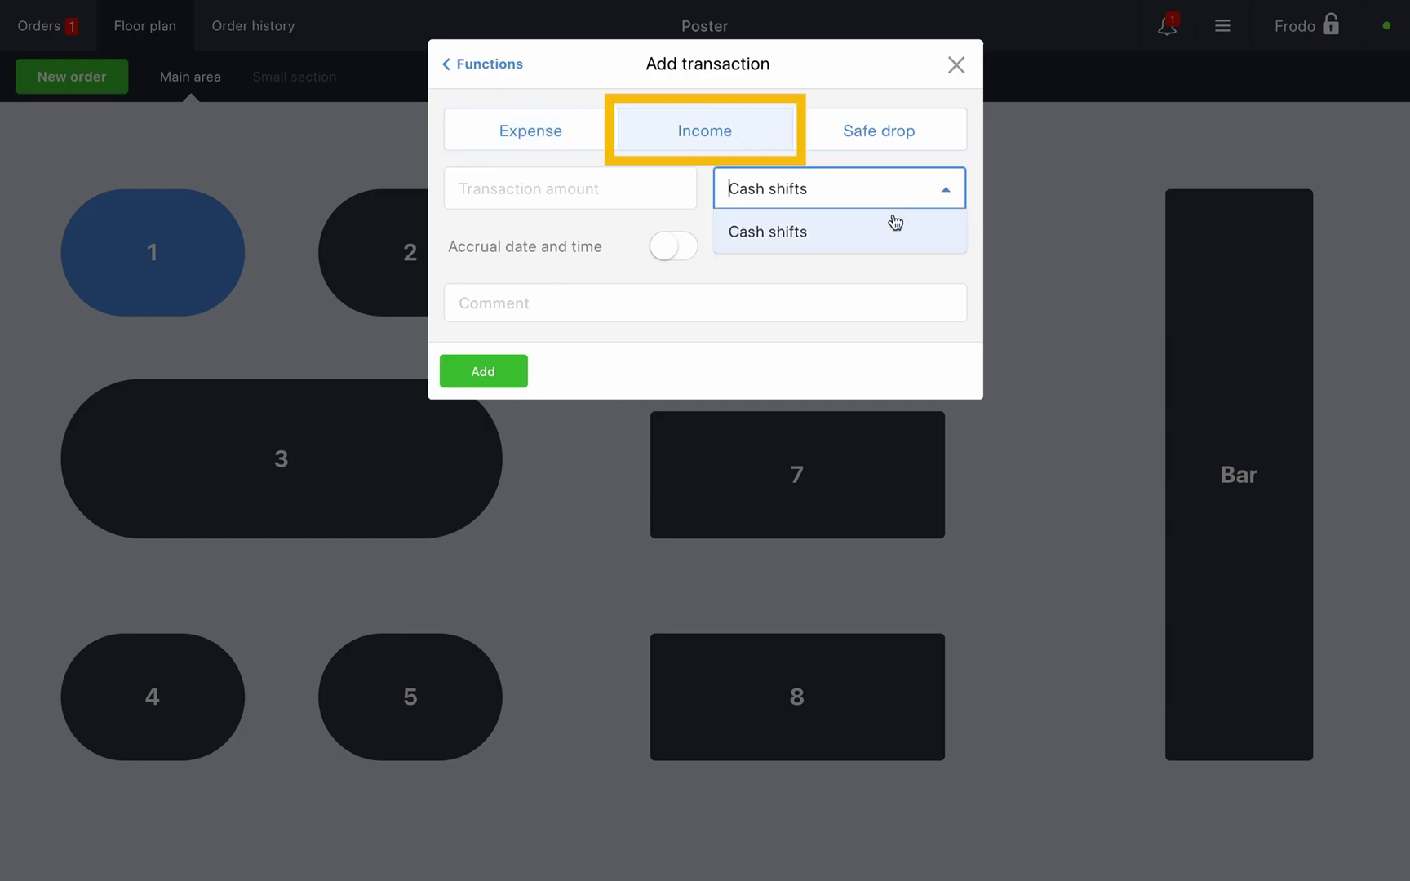
click(877, 264)
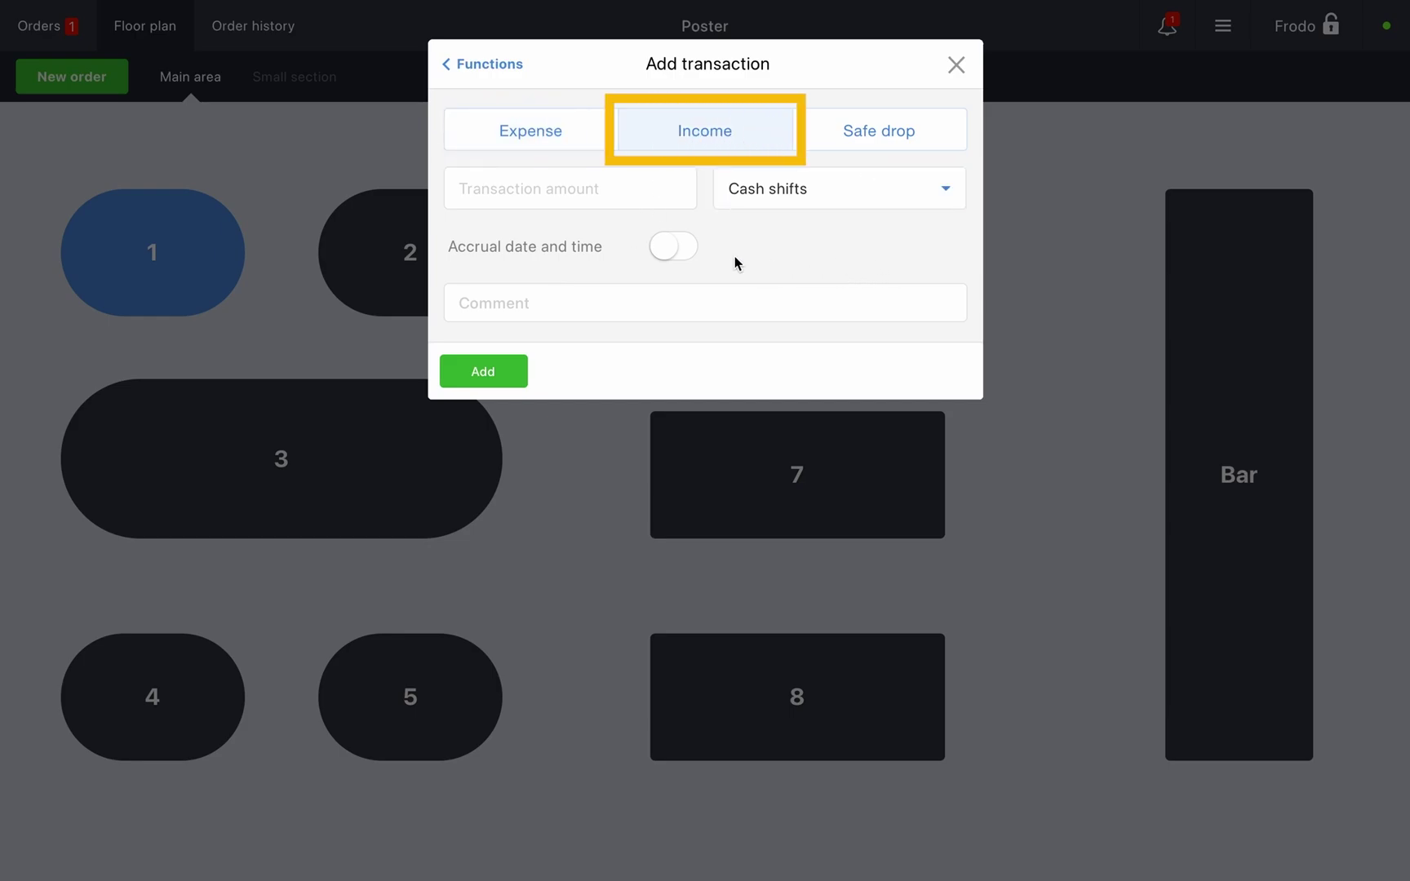
click(673, 246)
click(673, 246)
- Switch to the Safe drop form and try its amount and comment fields
click(872, 147)
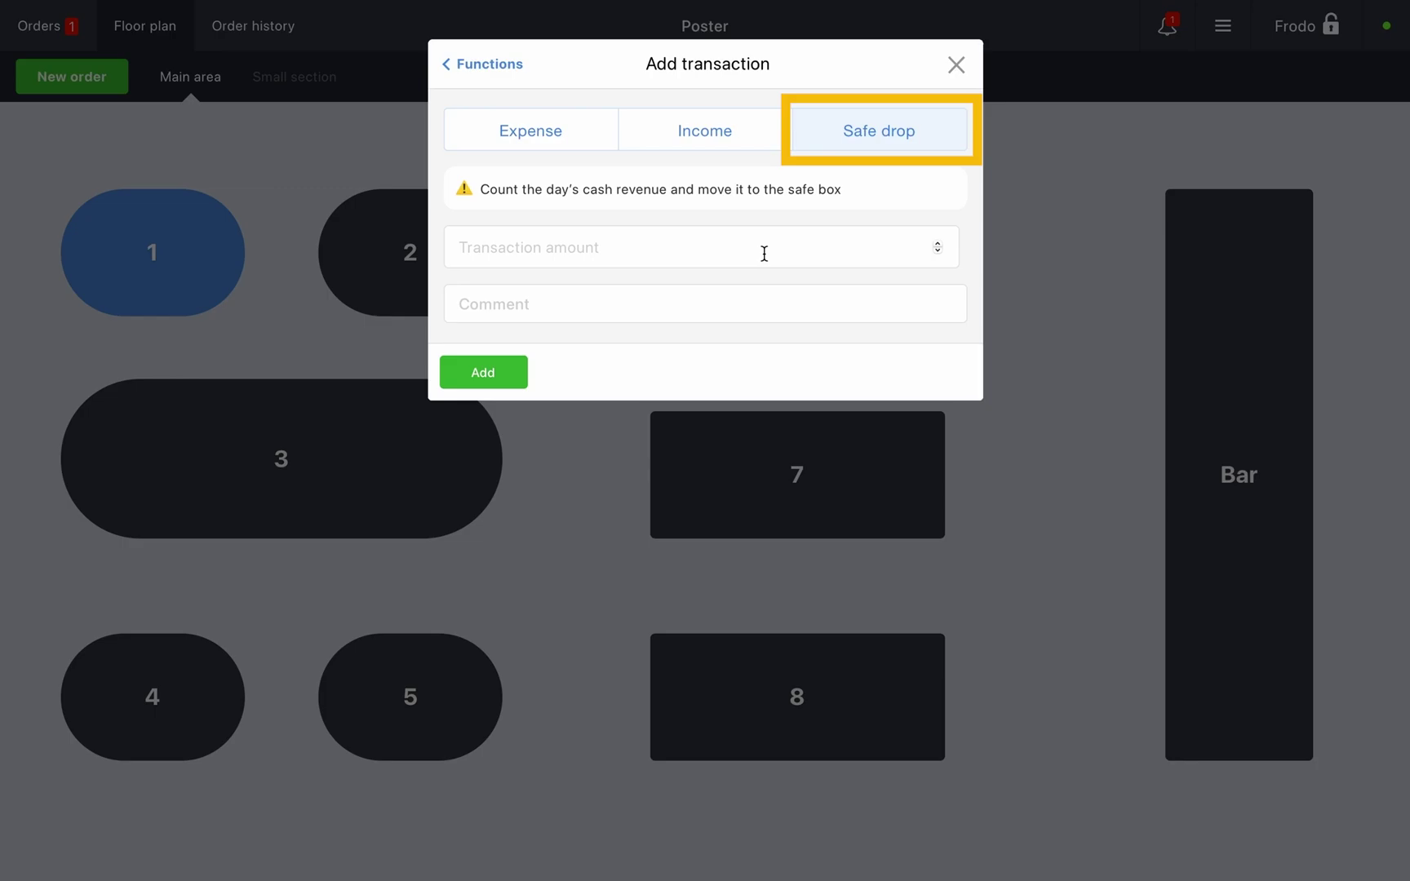
click(938, 253)
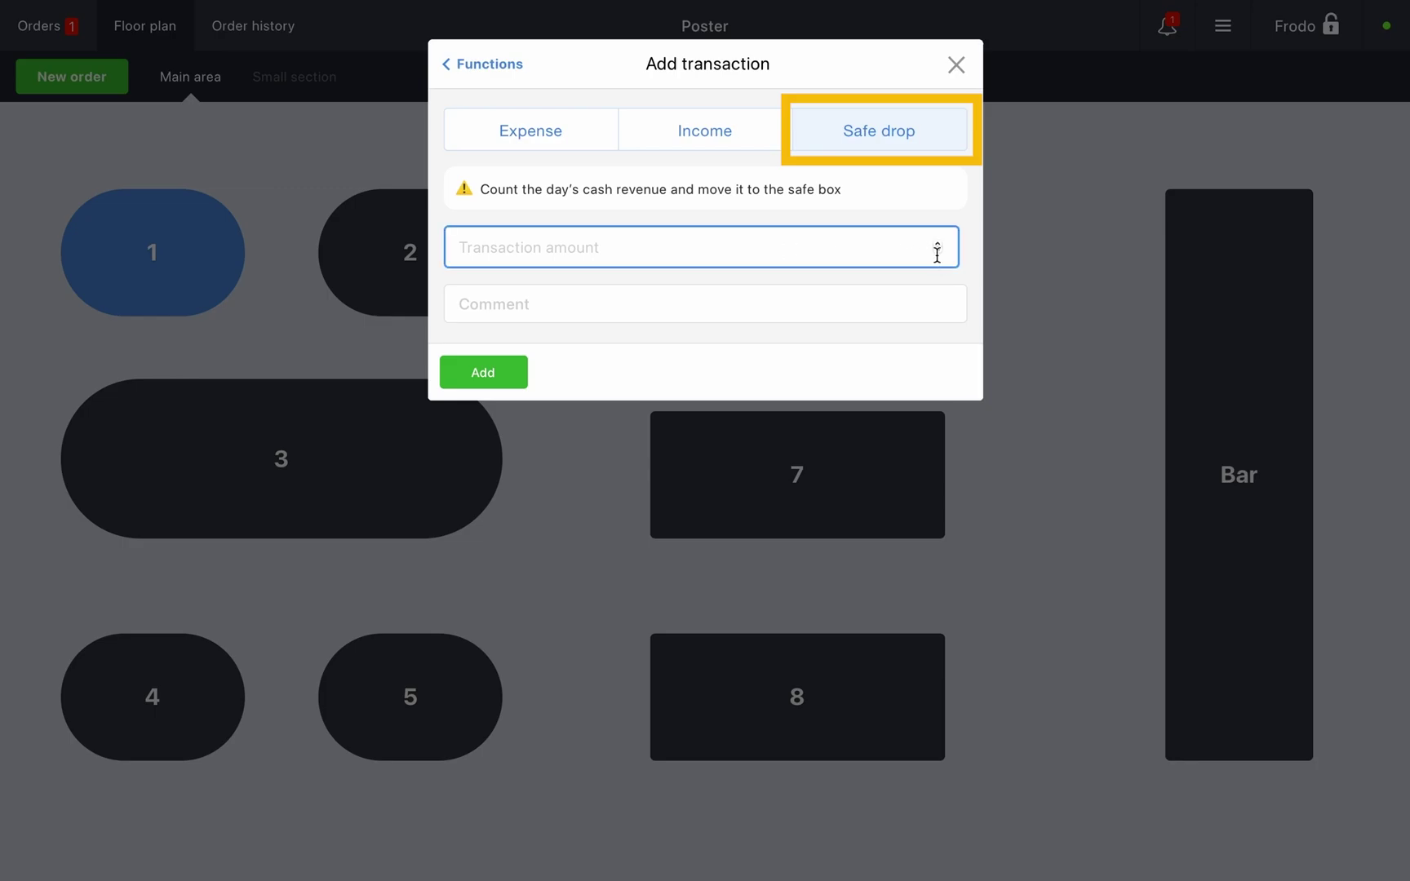
click(826, 313)
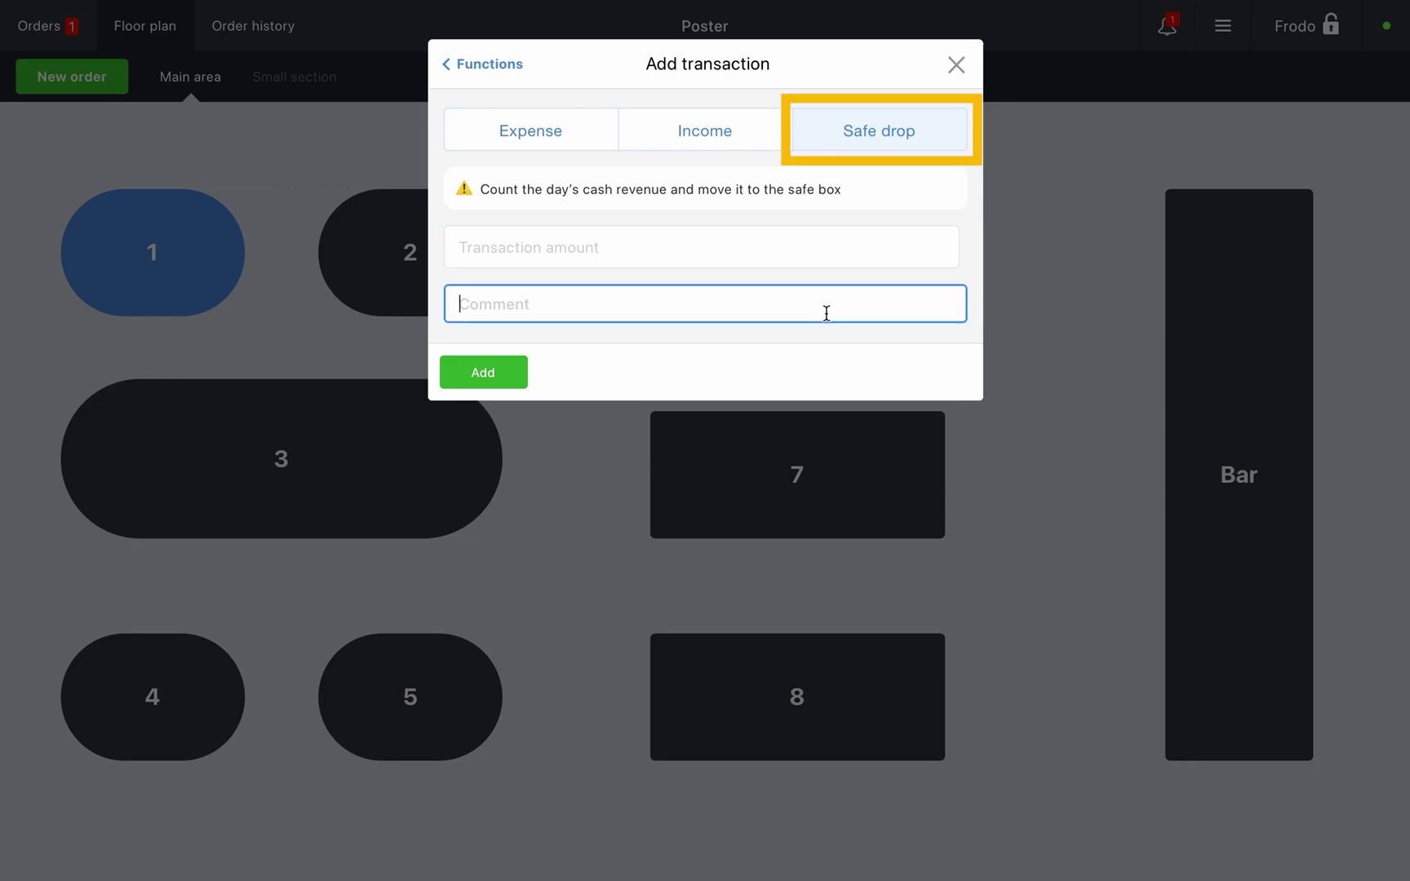
click(770, 368)
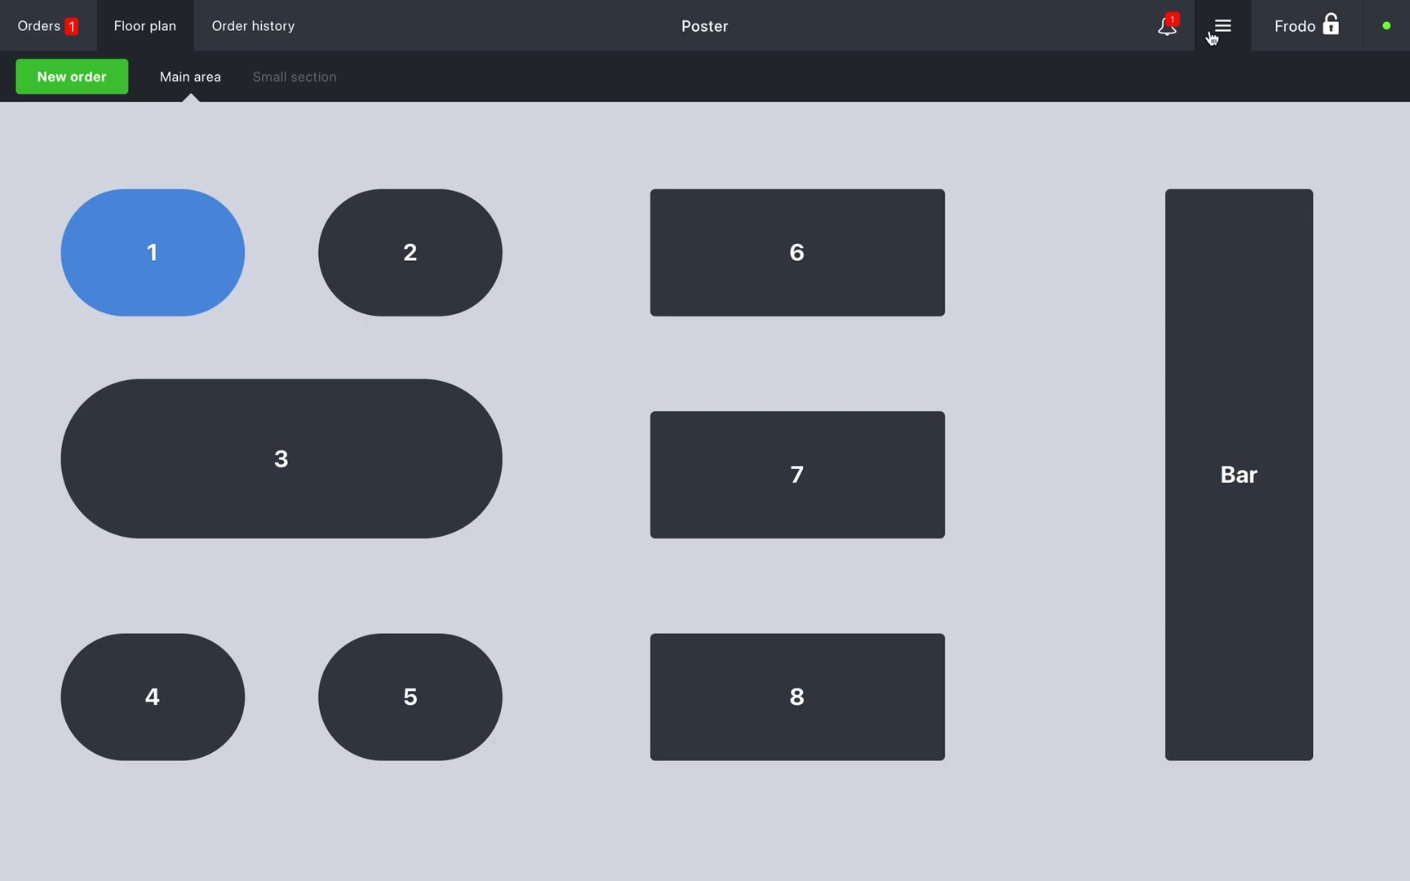
- Add a 25 Musicians expense with comment 'Musicians', accrued August 10, 2024 at 12:00
click(1211, 32)
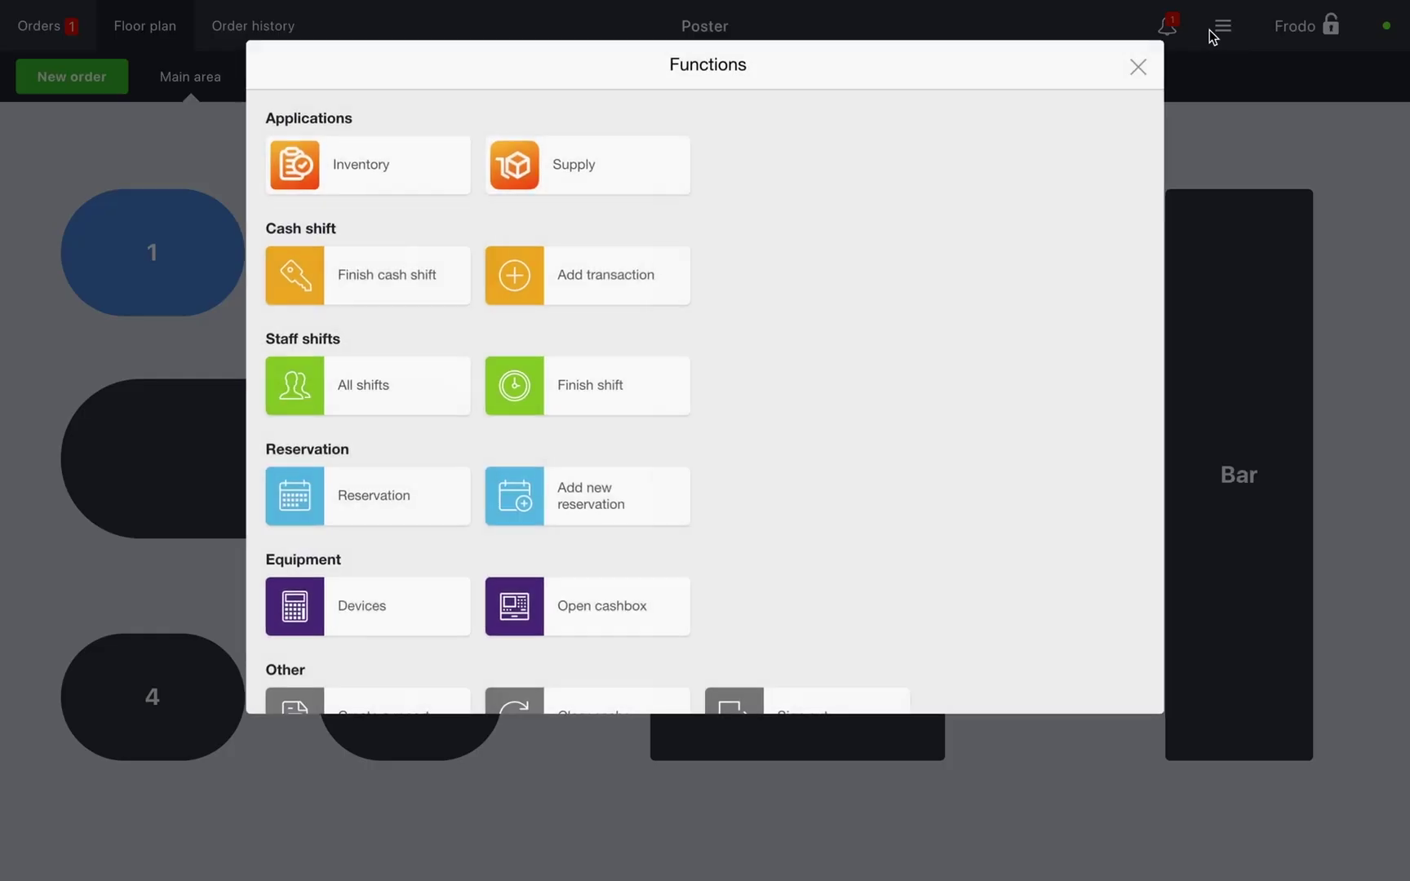
click(612, 289)
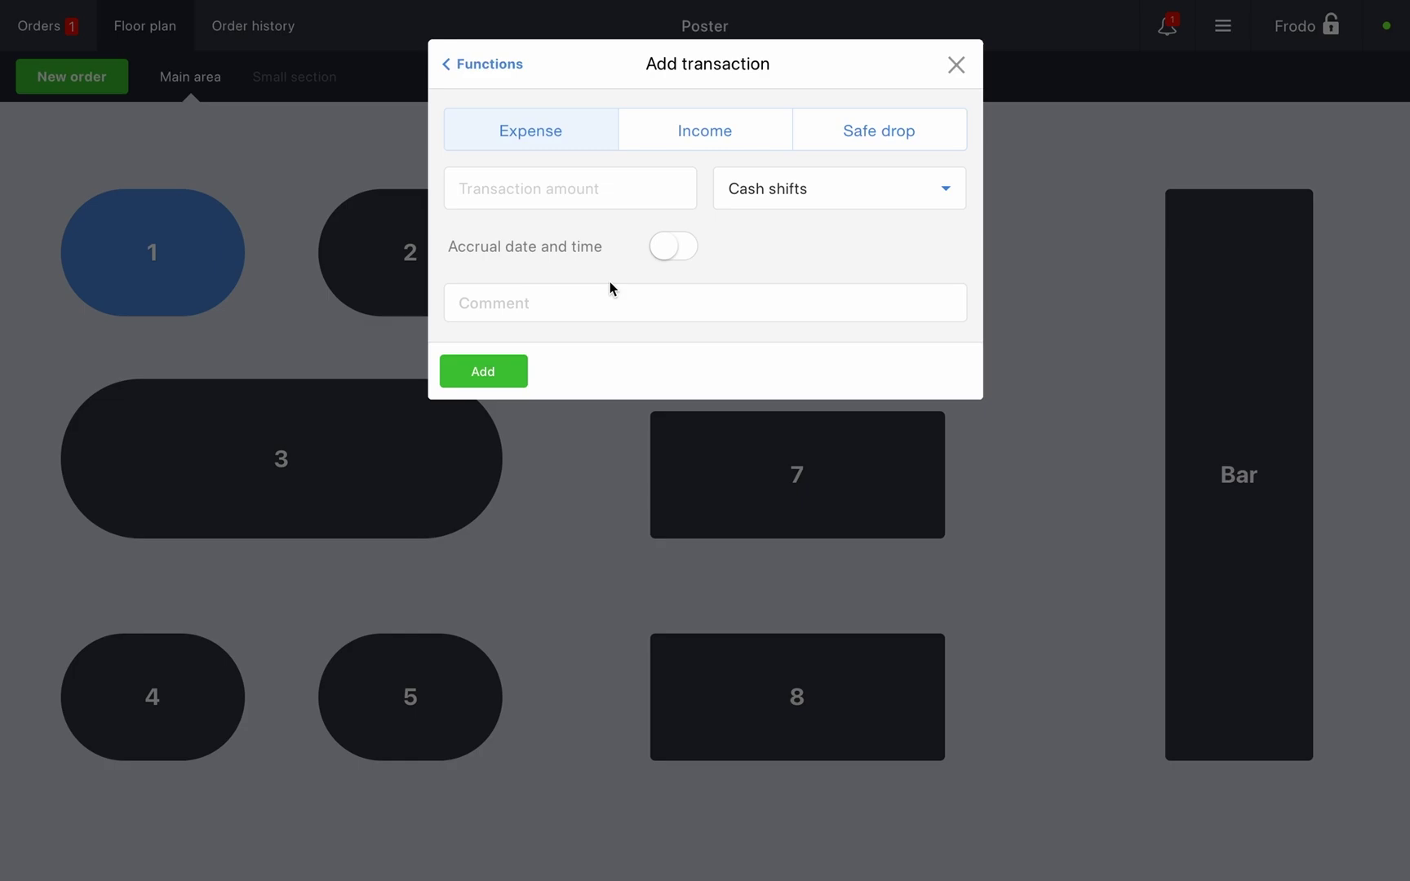
click(583, 190)
text(25)
click(926, 202)
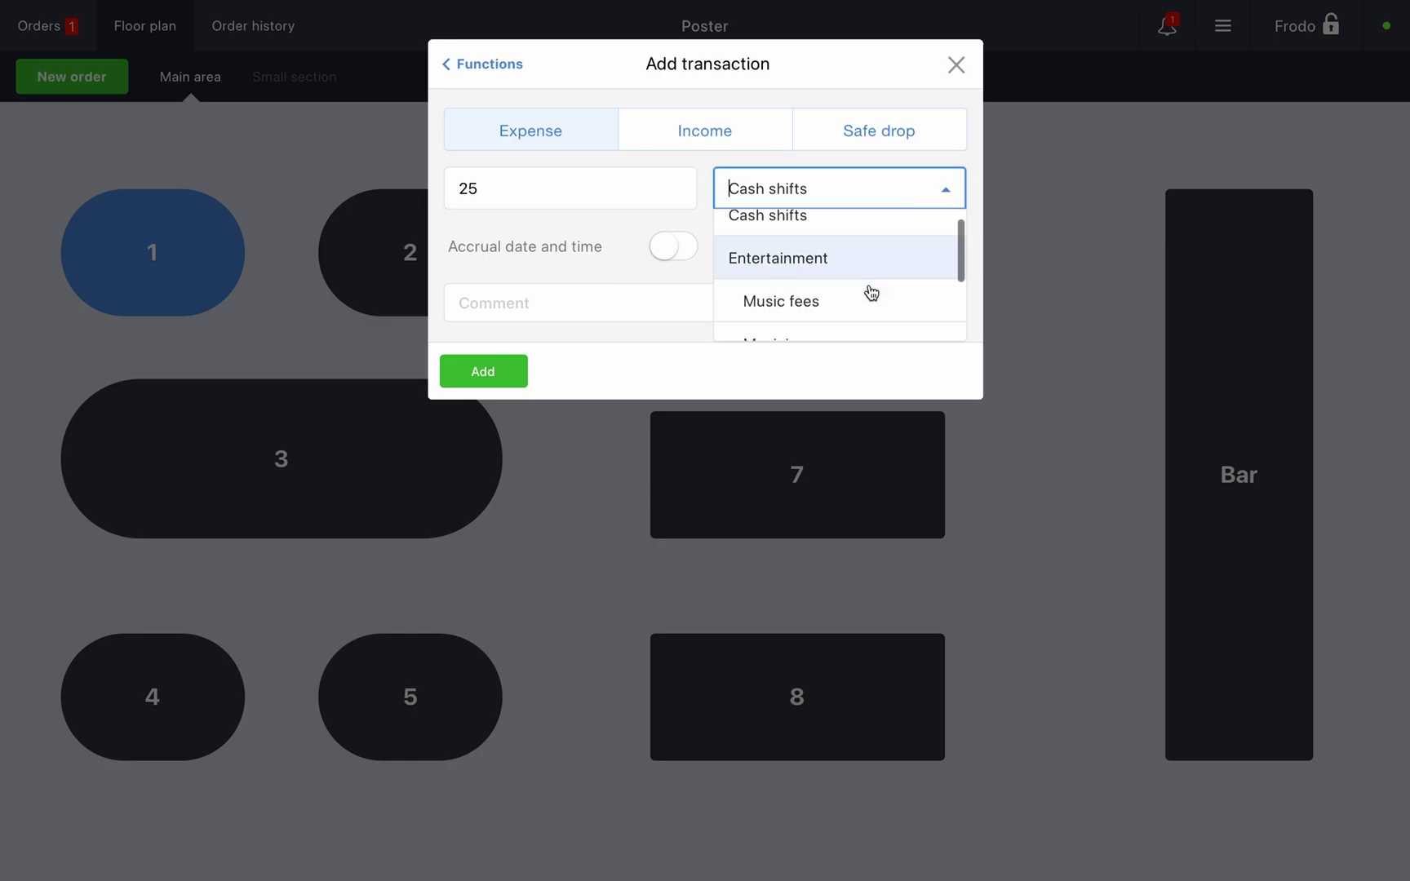
click(859, 293)
click(673, 245)
click(859, 303)
text(Musicians)
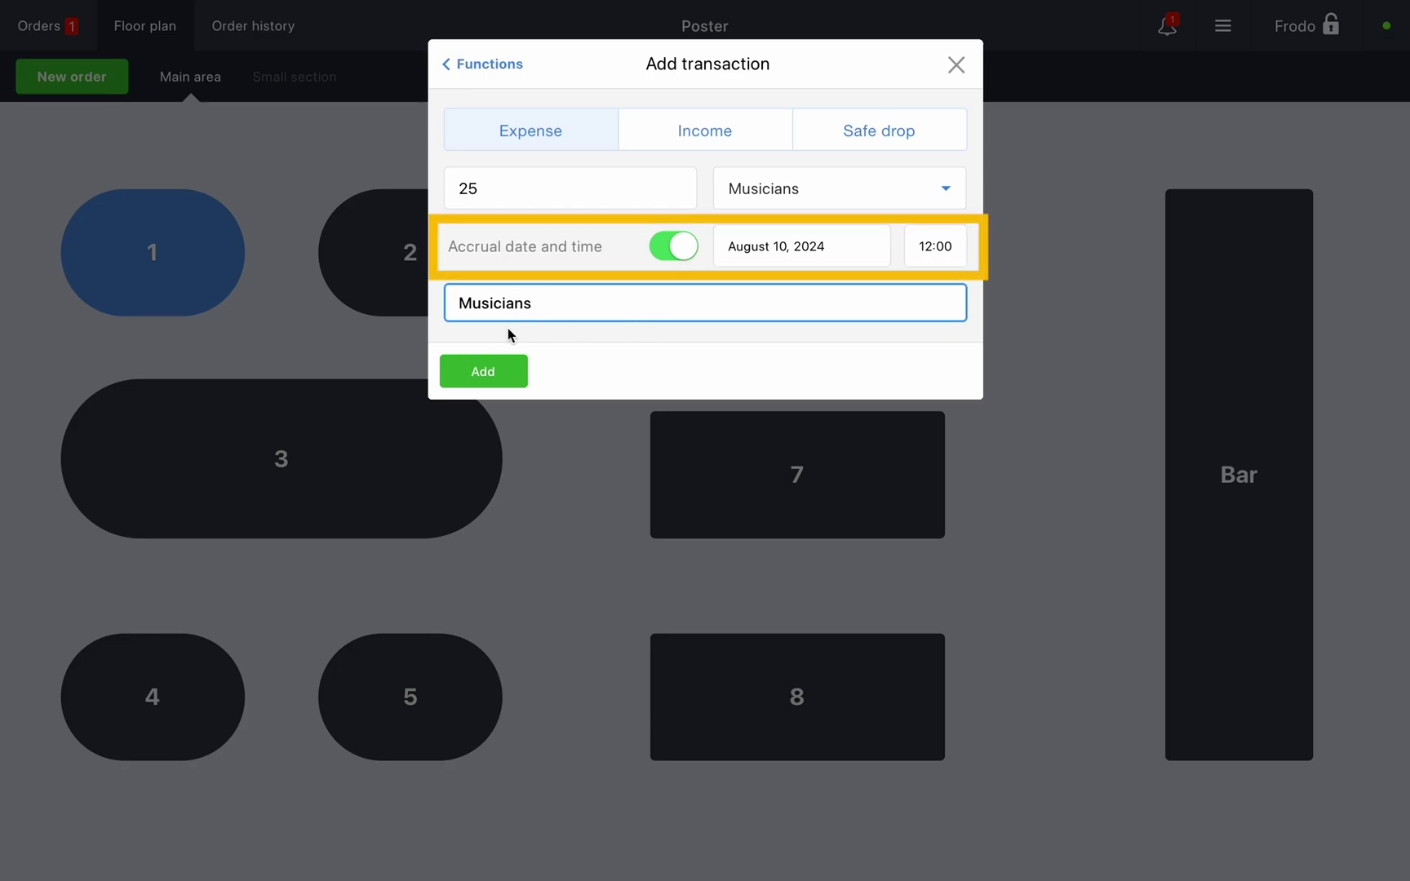
click(505, 371)
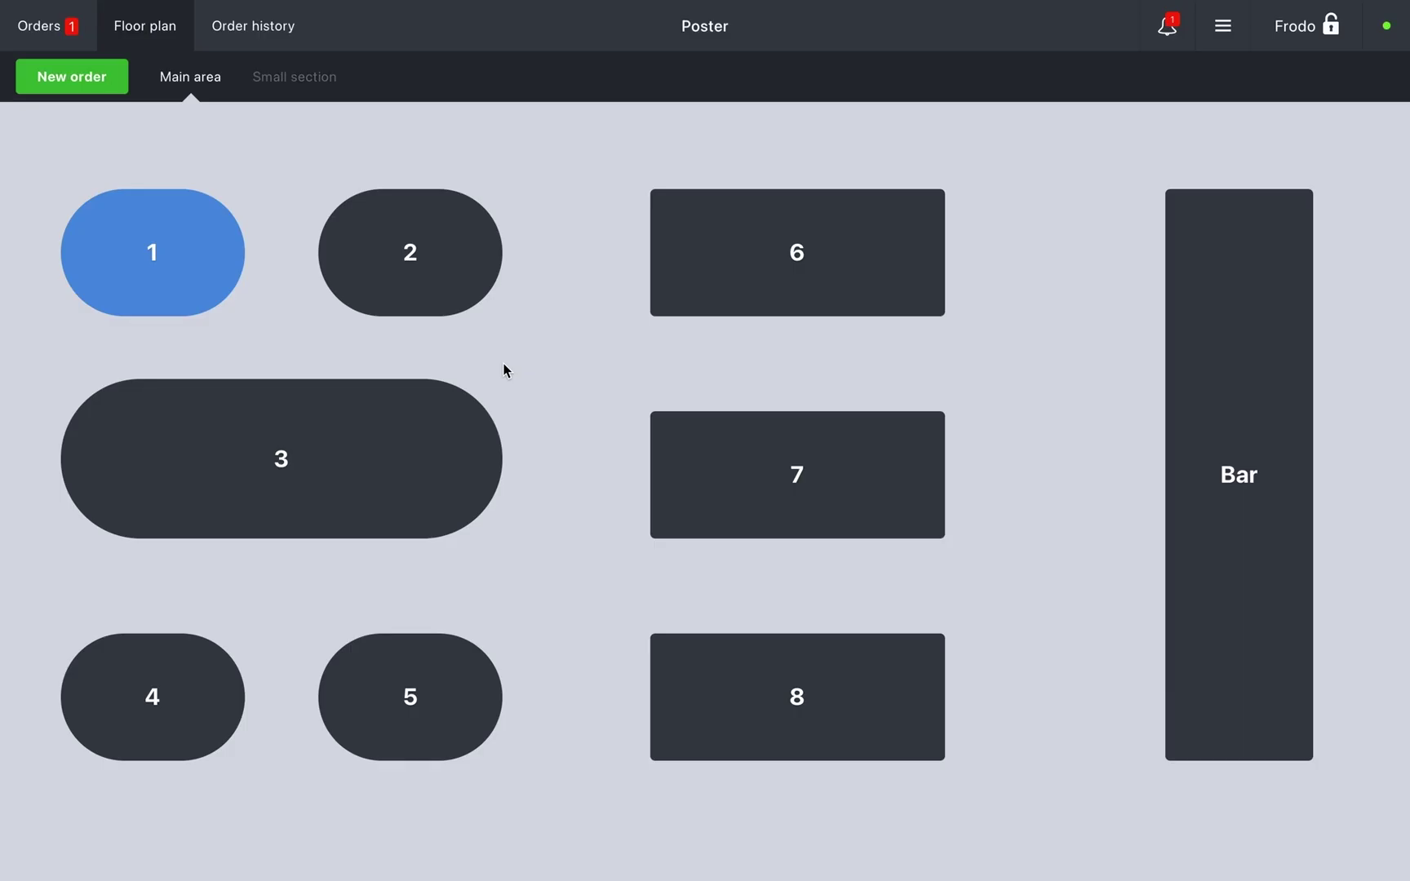
- Start a new sales report beginning August 10, 2024 at 00:12
click(1224, 33)
scroll(775, 378, down, 2)
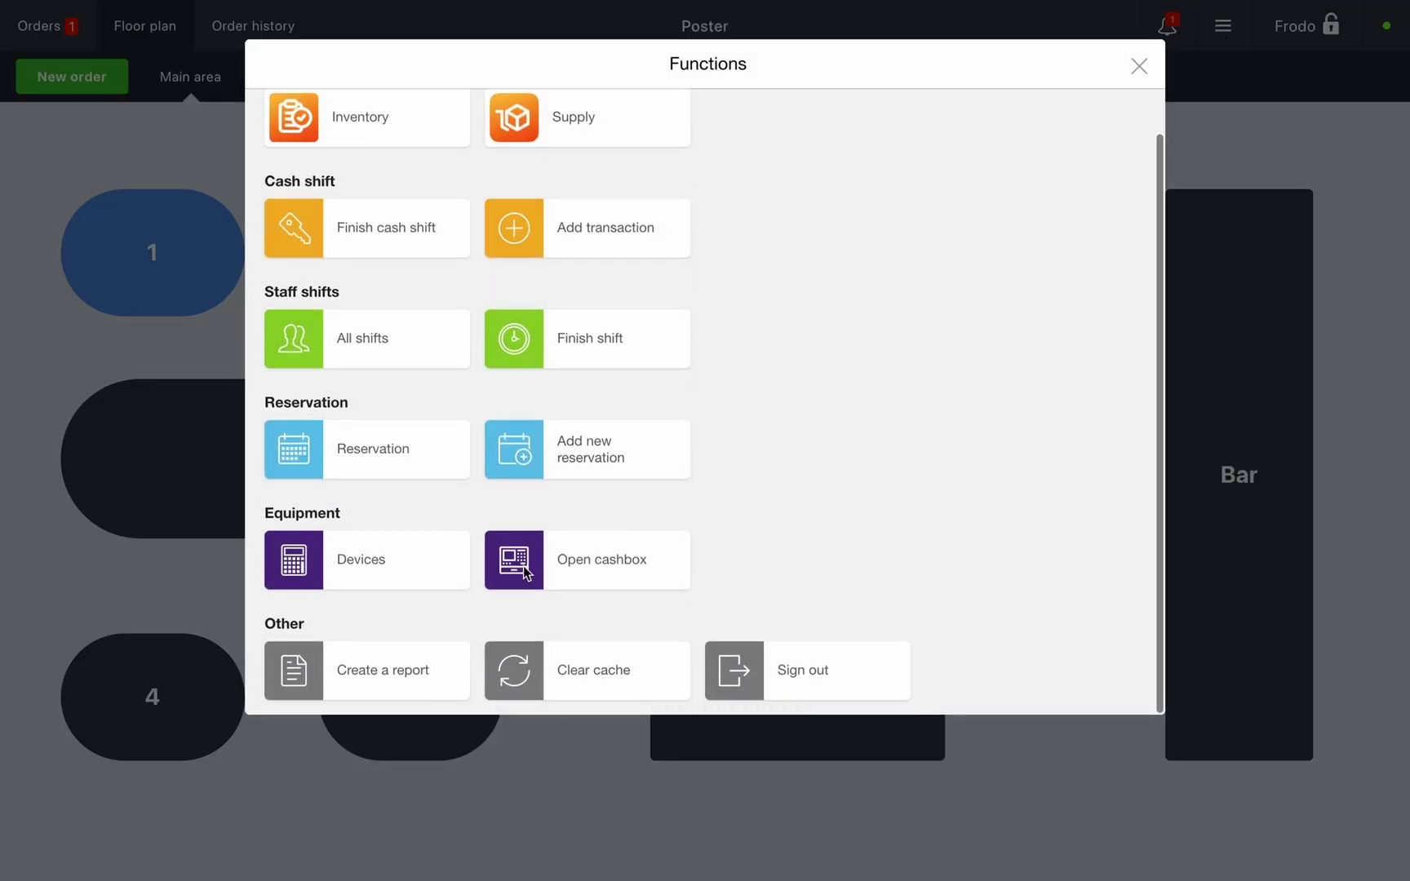
click(355, 670)
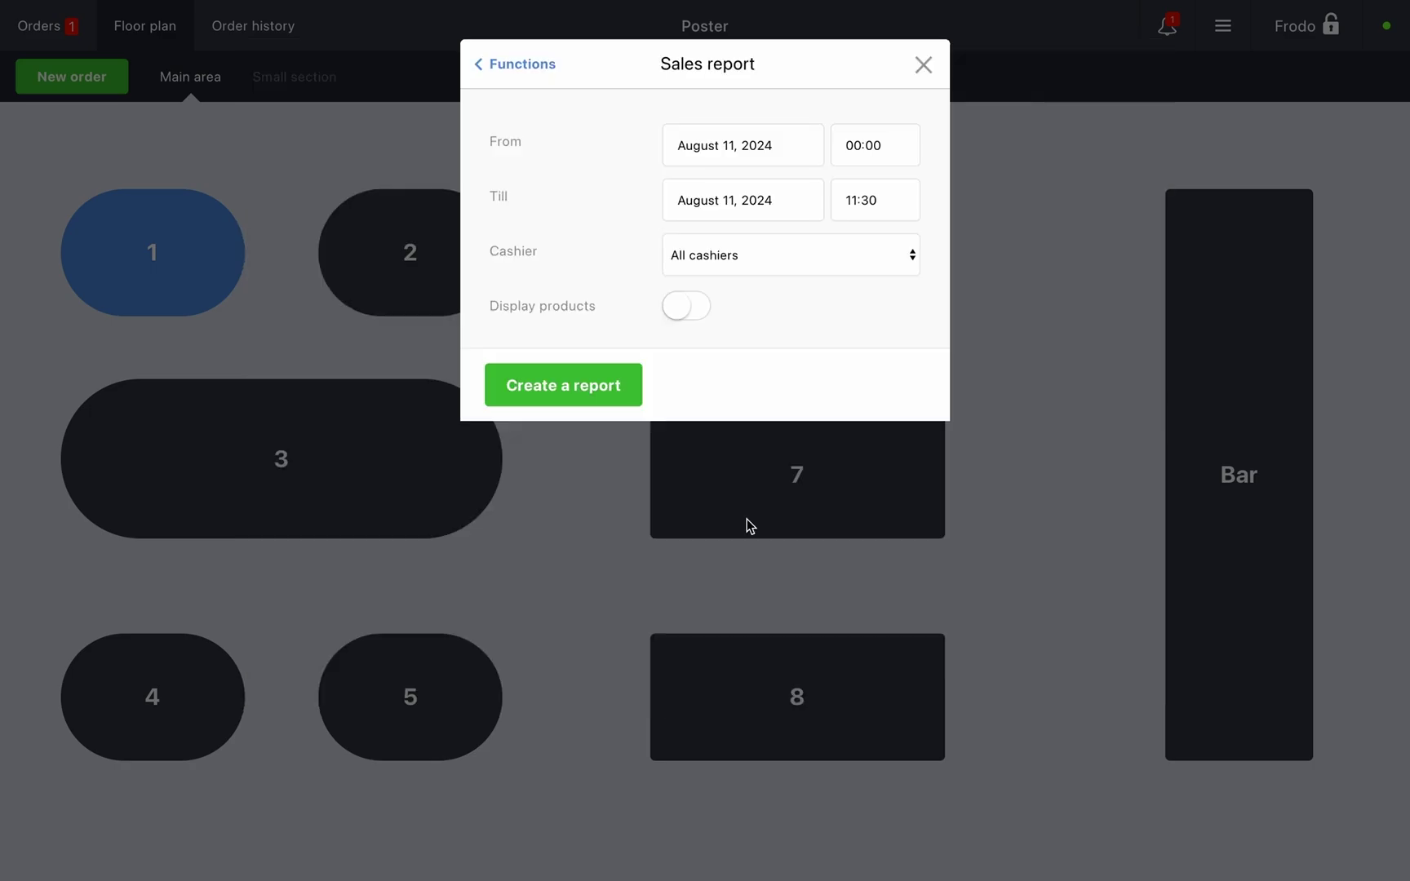
click(735, 151)
click(1094, 238)
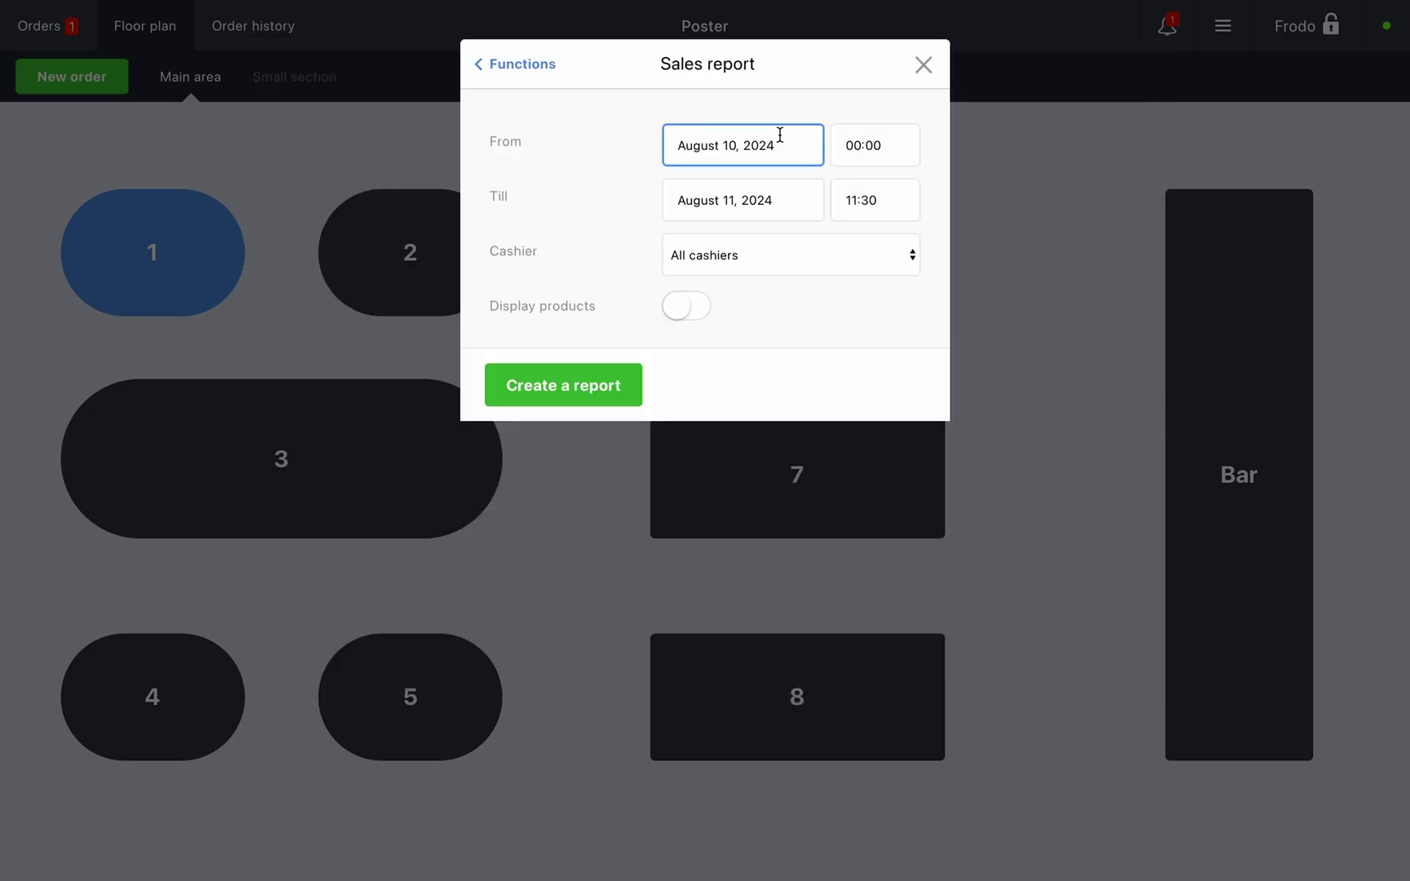
click(881, 151)
key(BackSpace)
key(BackSpace)
text(12)
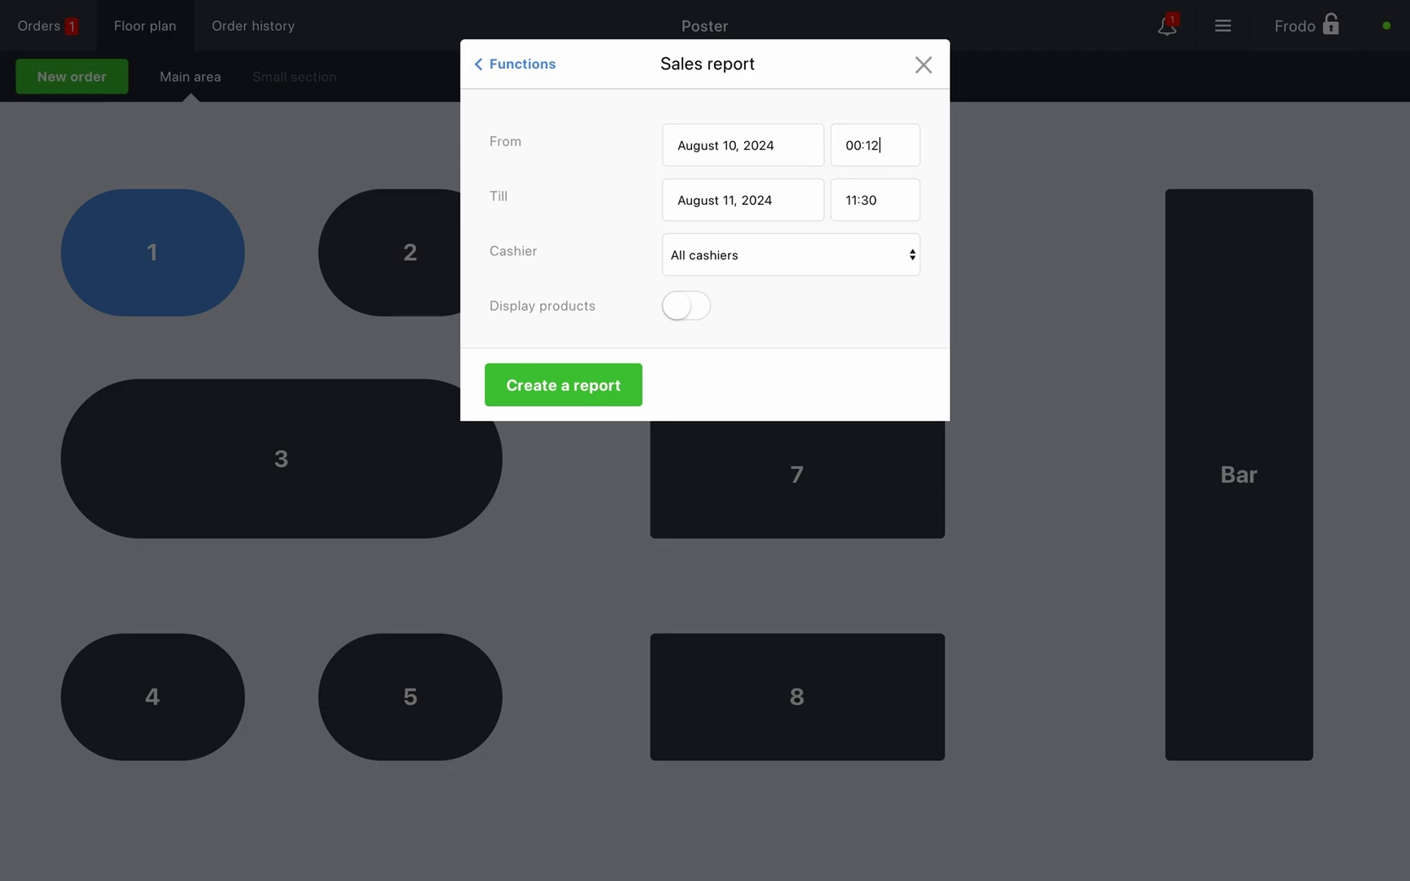
- End the report August 10 at 23:55, keep all cashiers, display products, and create it
click(775, 204)
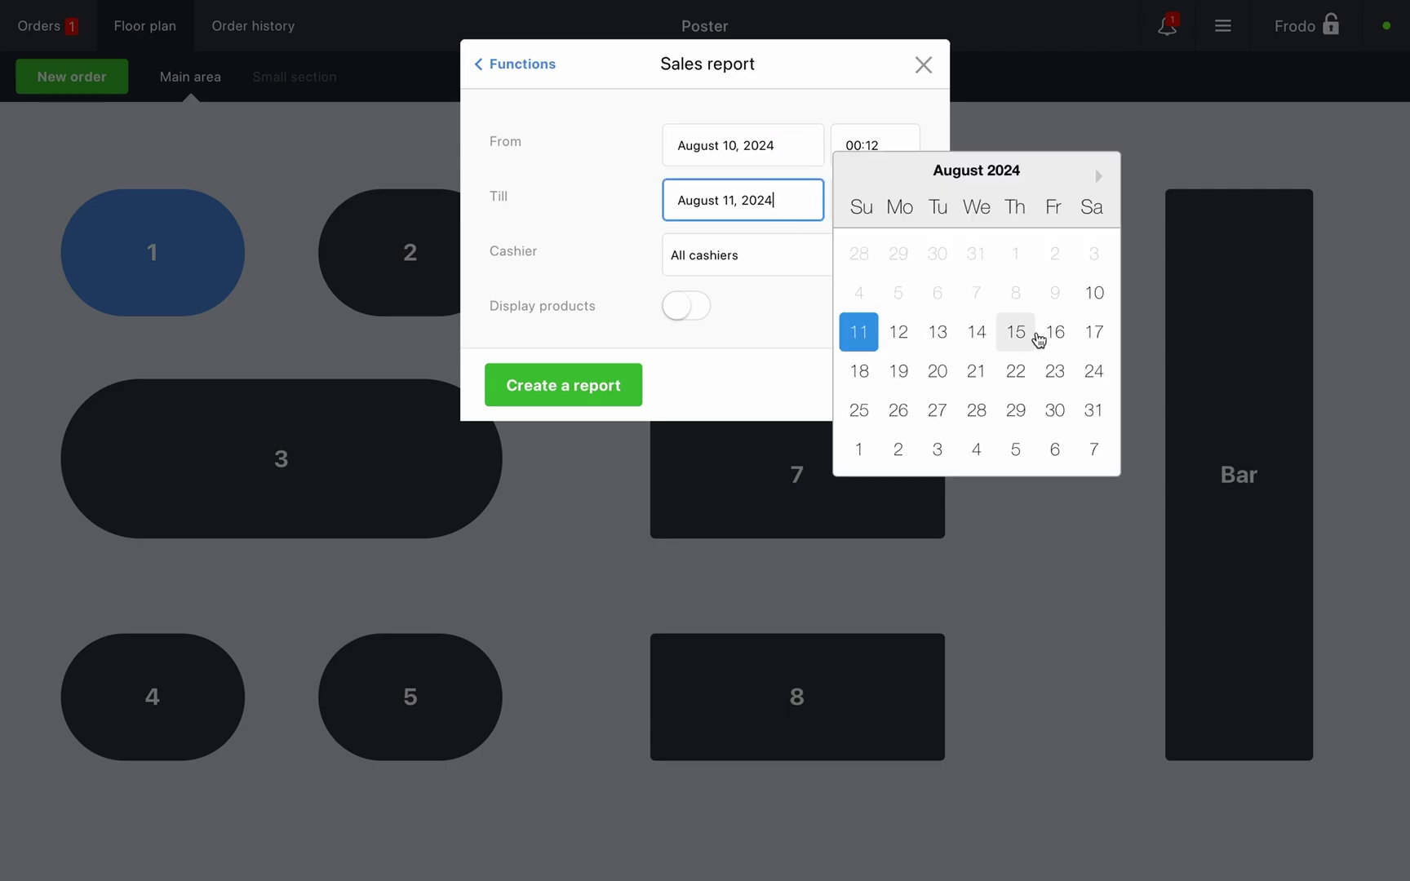
click(1092, 290)
click(856, 198)
key(BackSpace)
key(BackSpace)
key(BackSpace)
key(BackSpace)
text(23:)
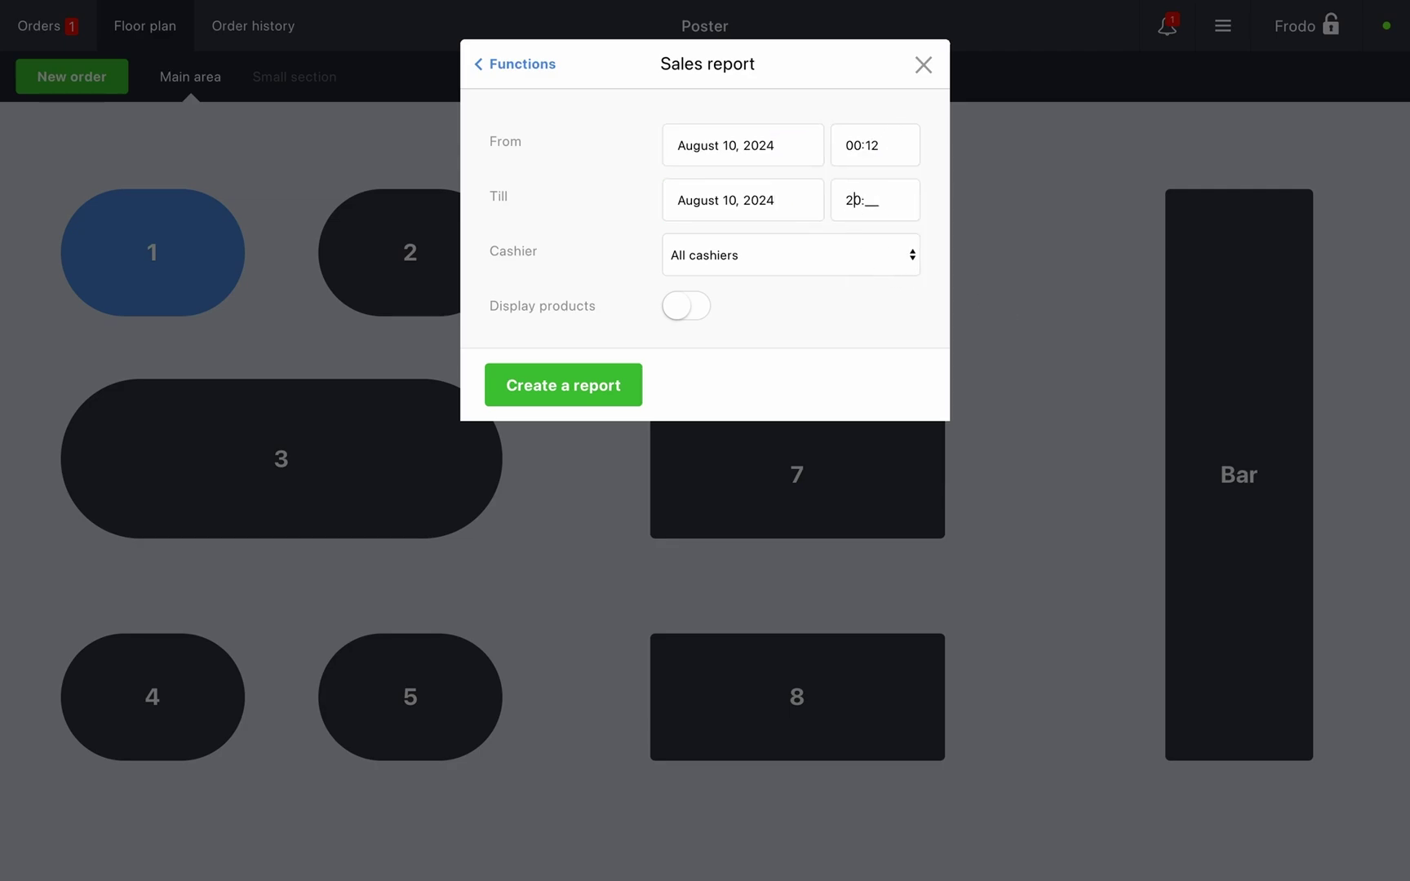
text(55)
click(832, 255)
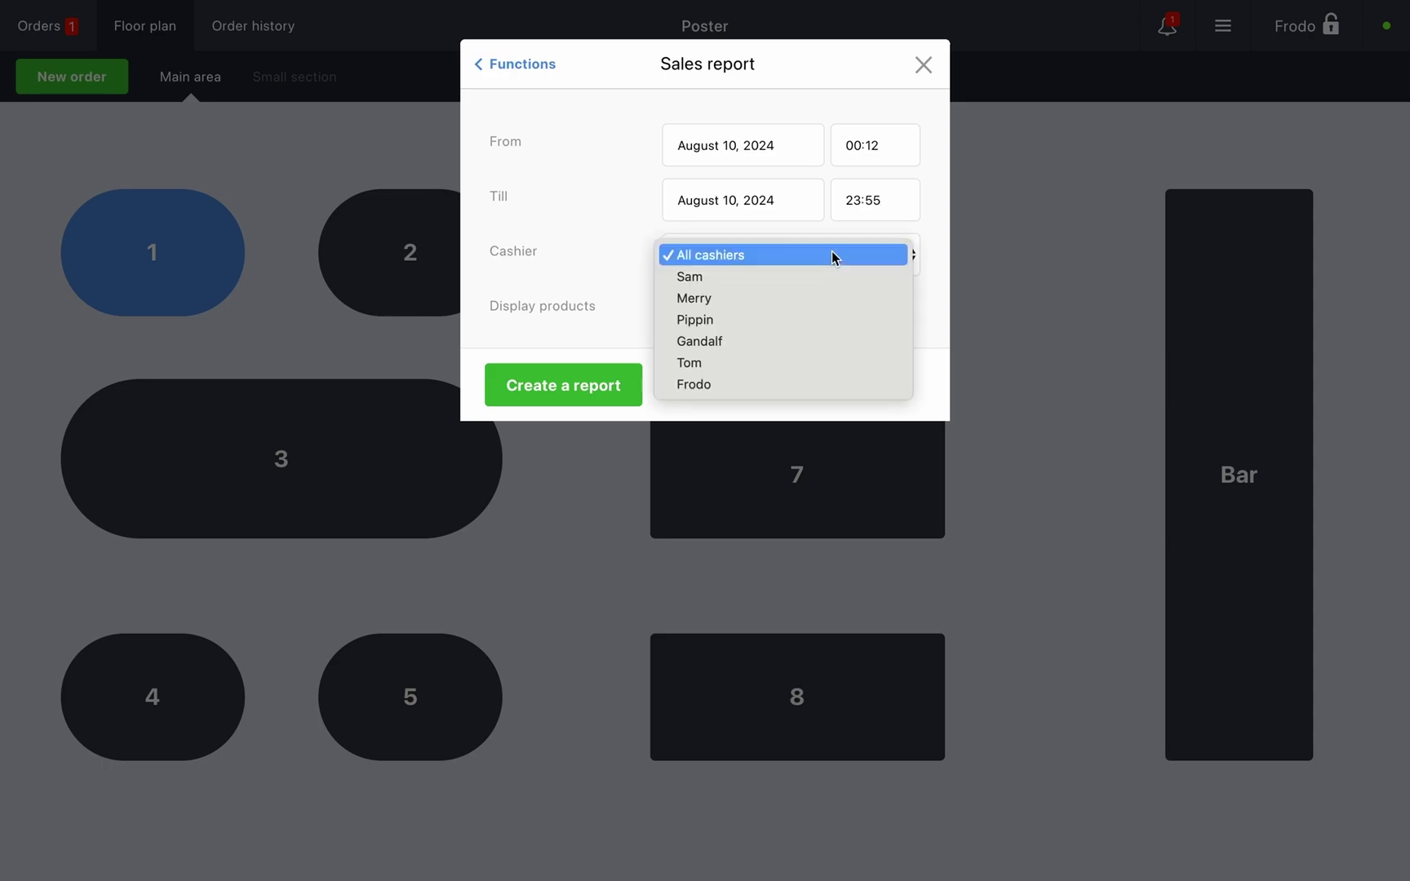
click(843, 253)
click(686, 306)
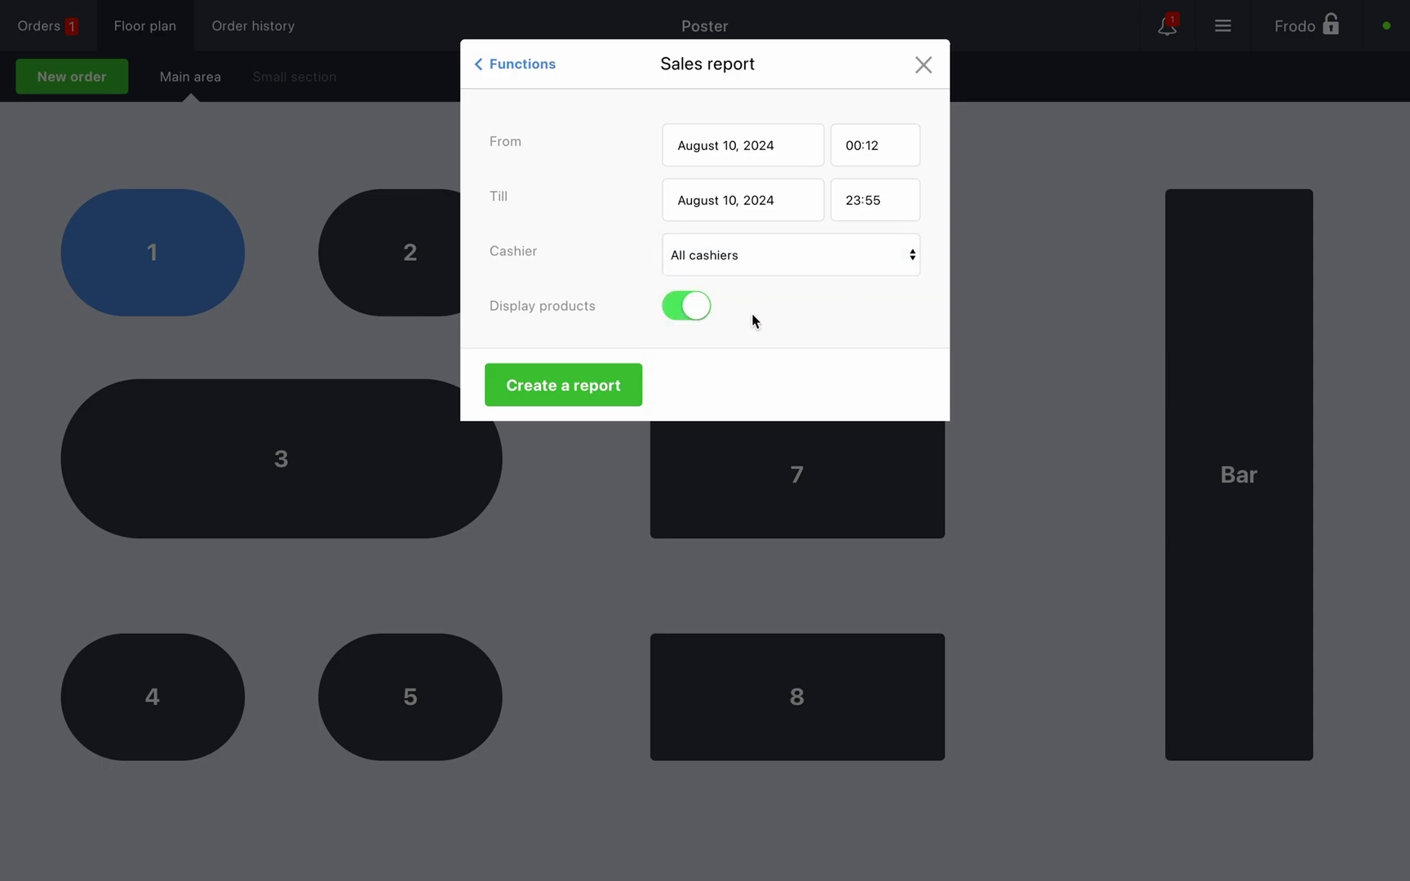
click(596, 392)
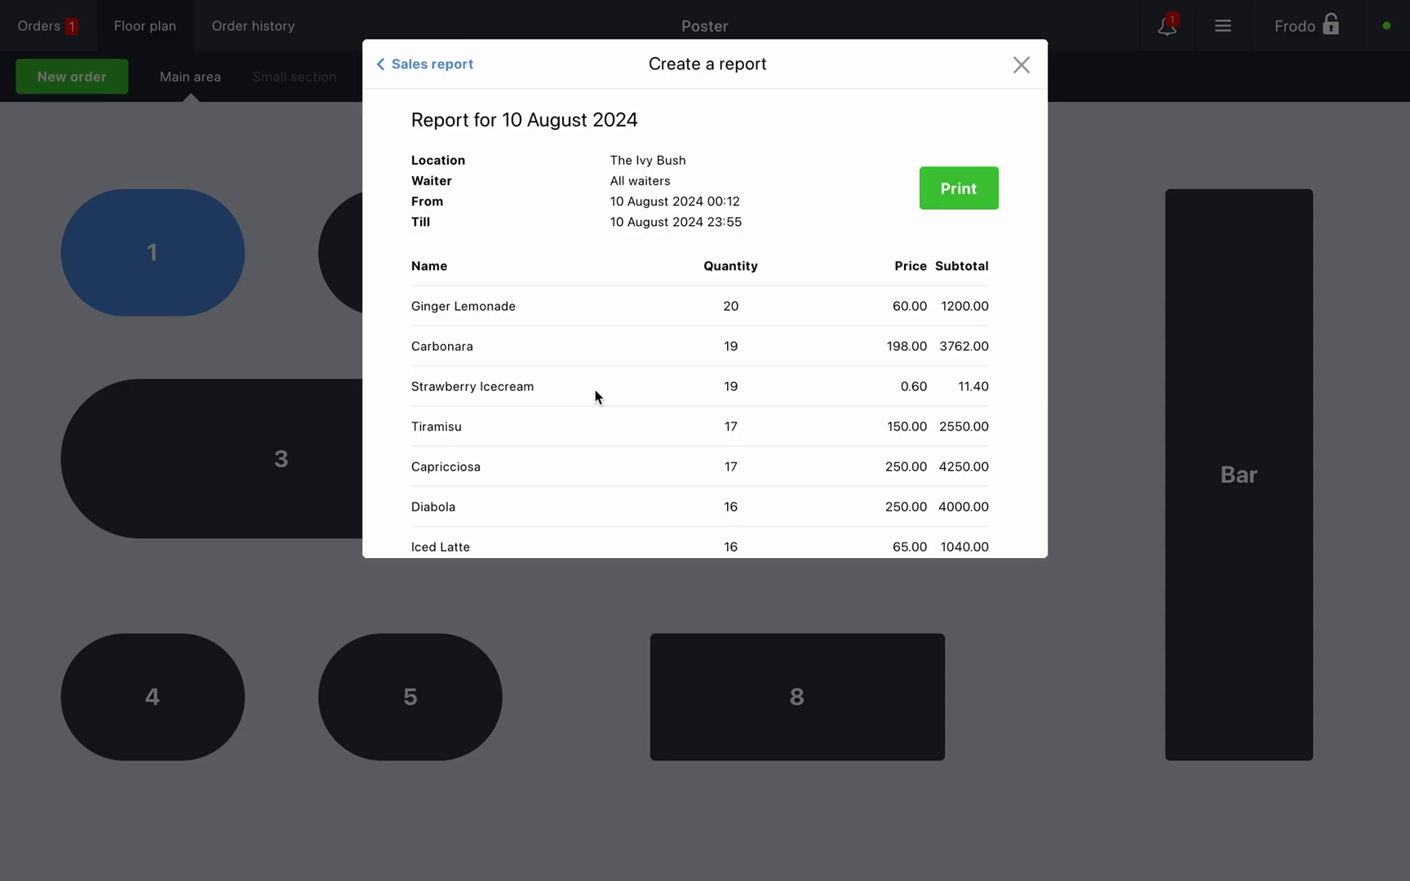
scroll(596, 397, down, 1)
scroll(596, 396, down, 3)
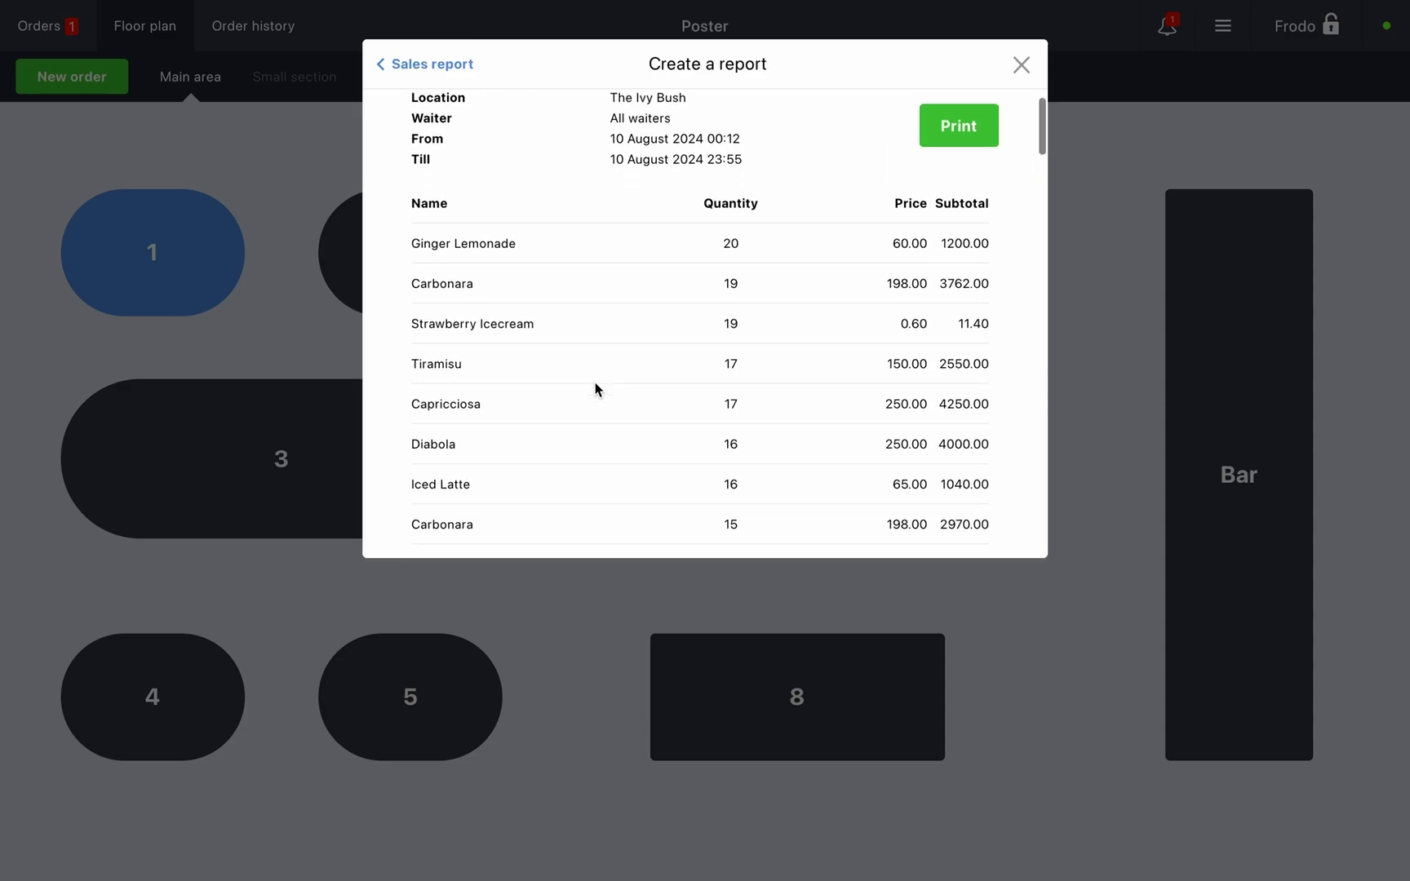
scroll(596, 371, down, 12)
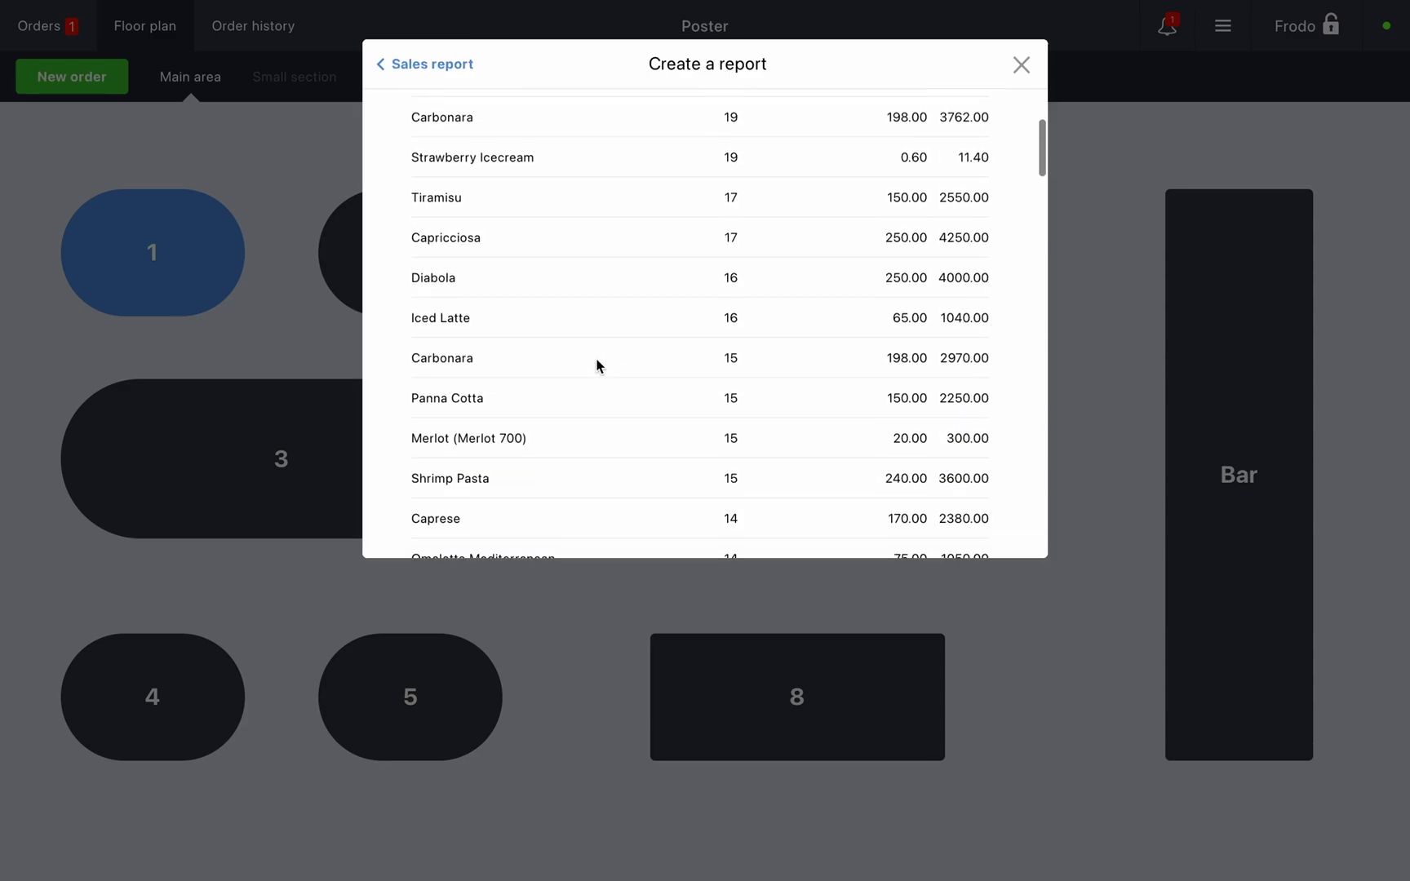
scroll(598, 348, down, 5)
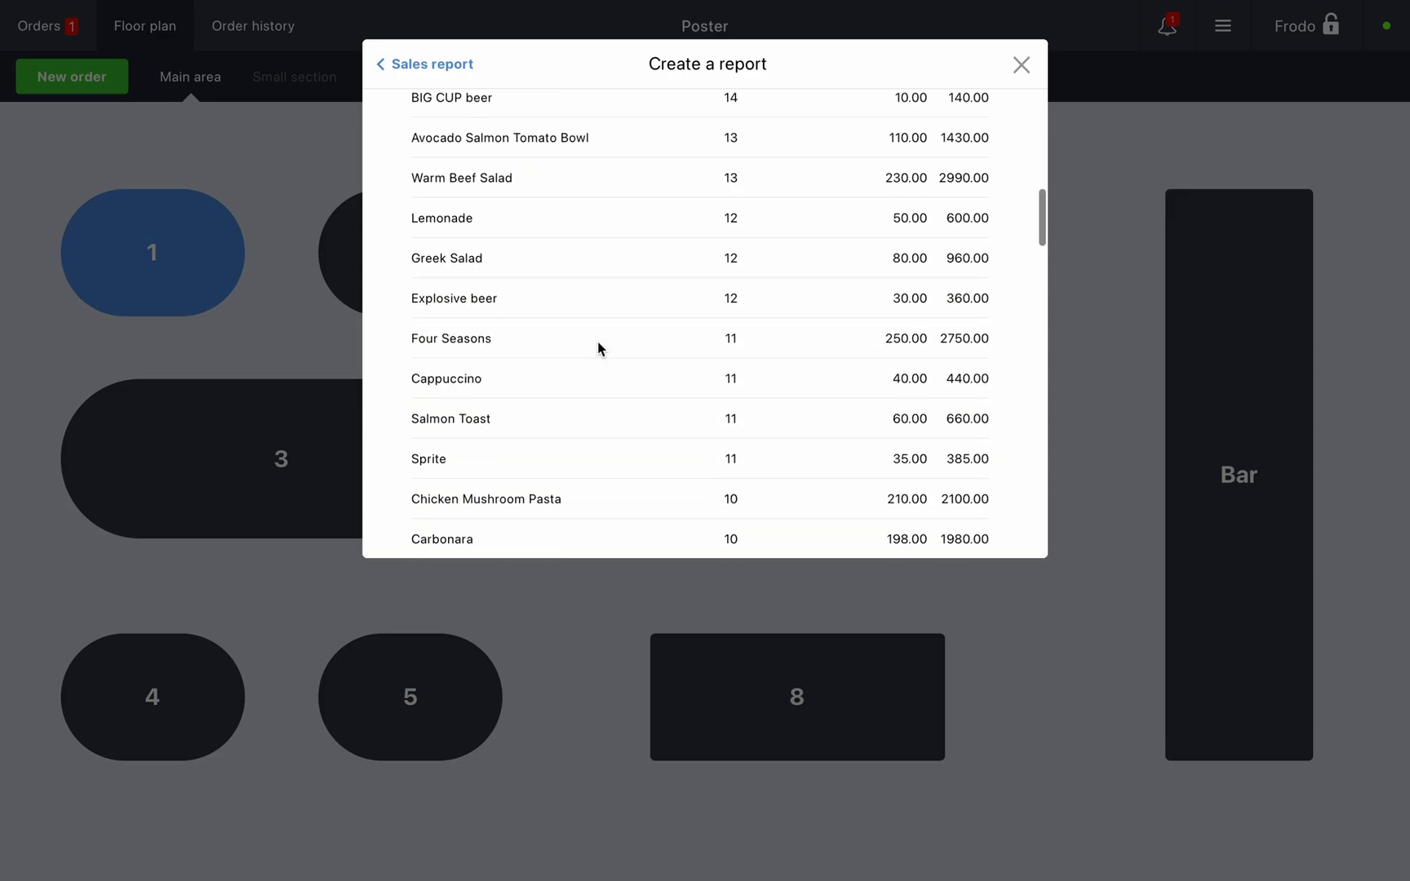
scroll(602, 323, down, 9)
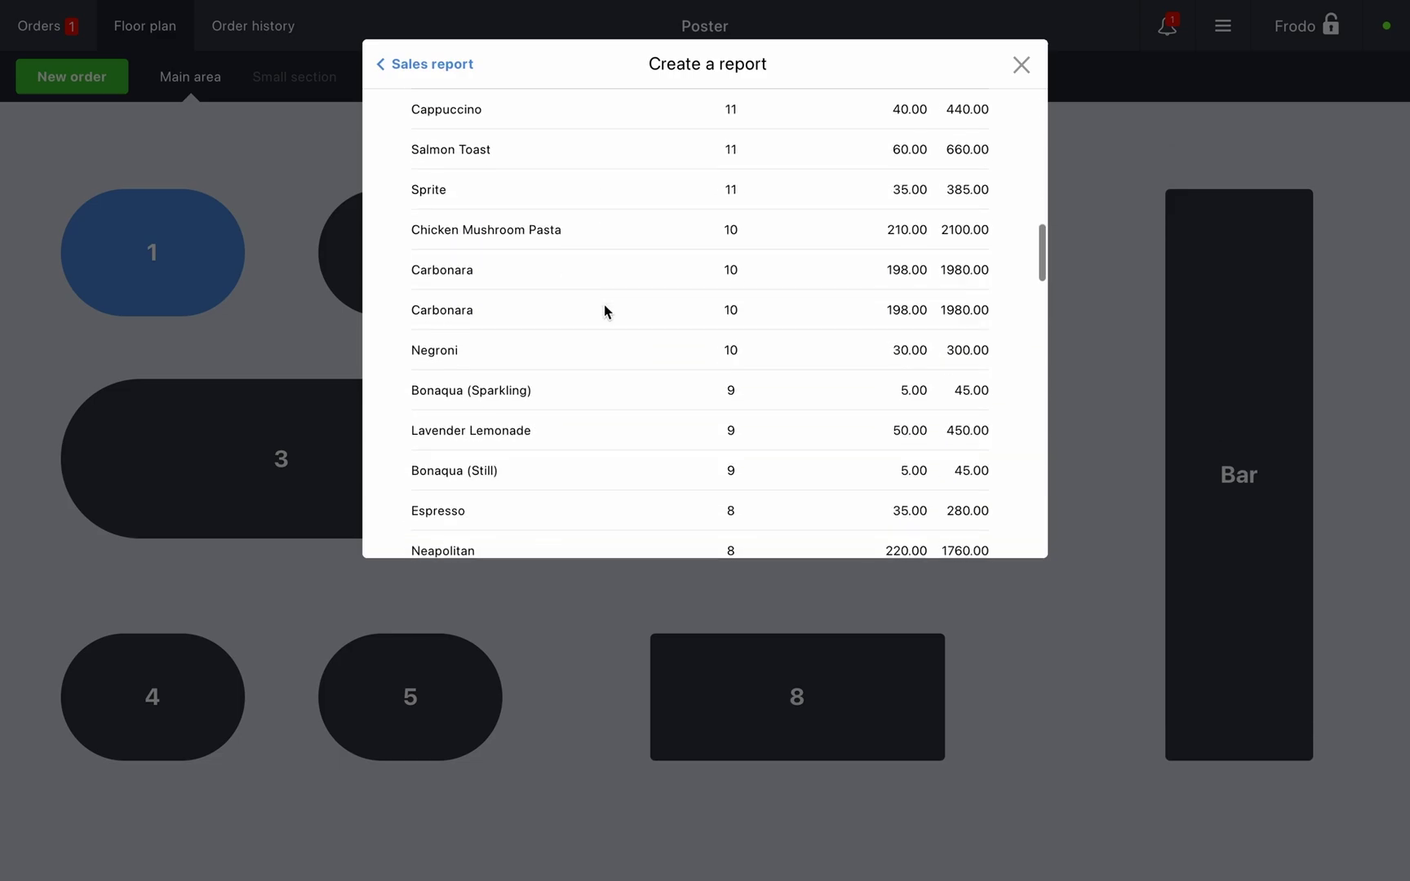
scroll(604, 306, down, 7)
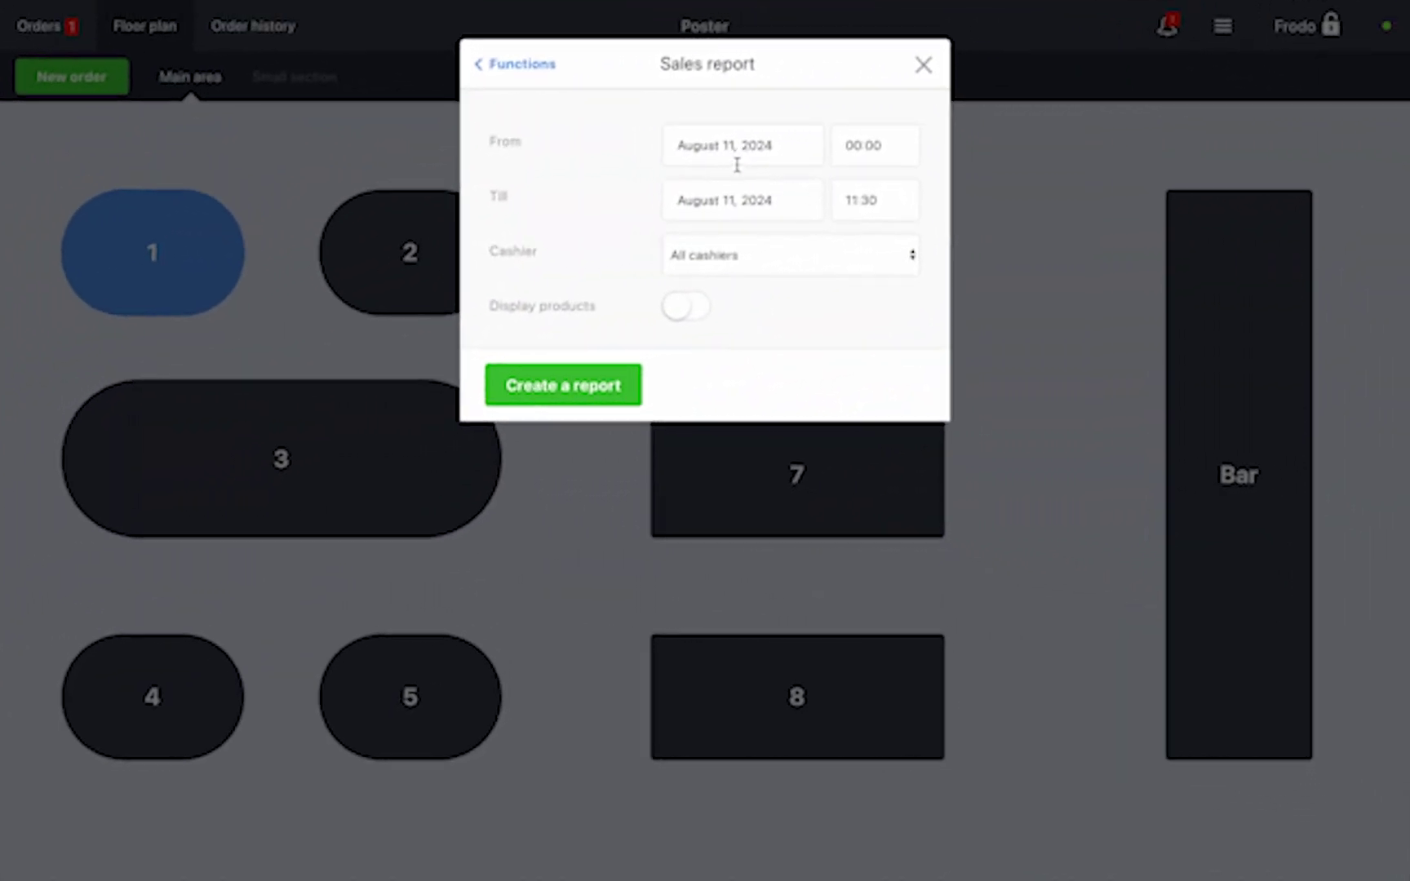
- Correct the report start to August 10, 2024 at 00:12
click(734, 142)
key(BackSpace)
text(0)
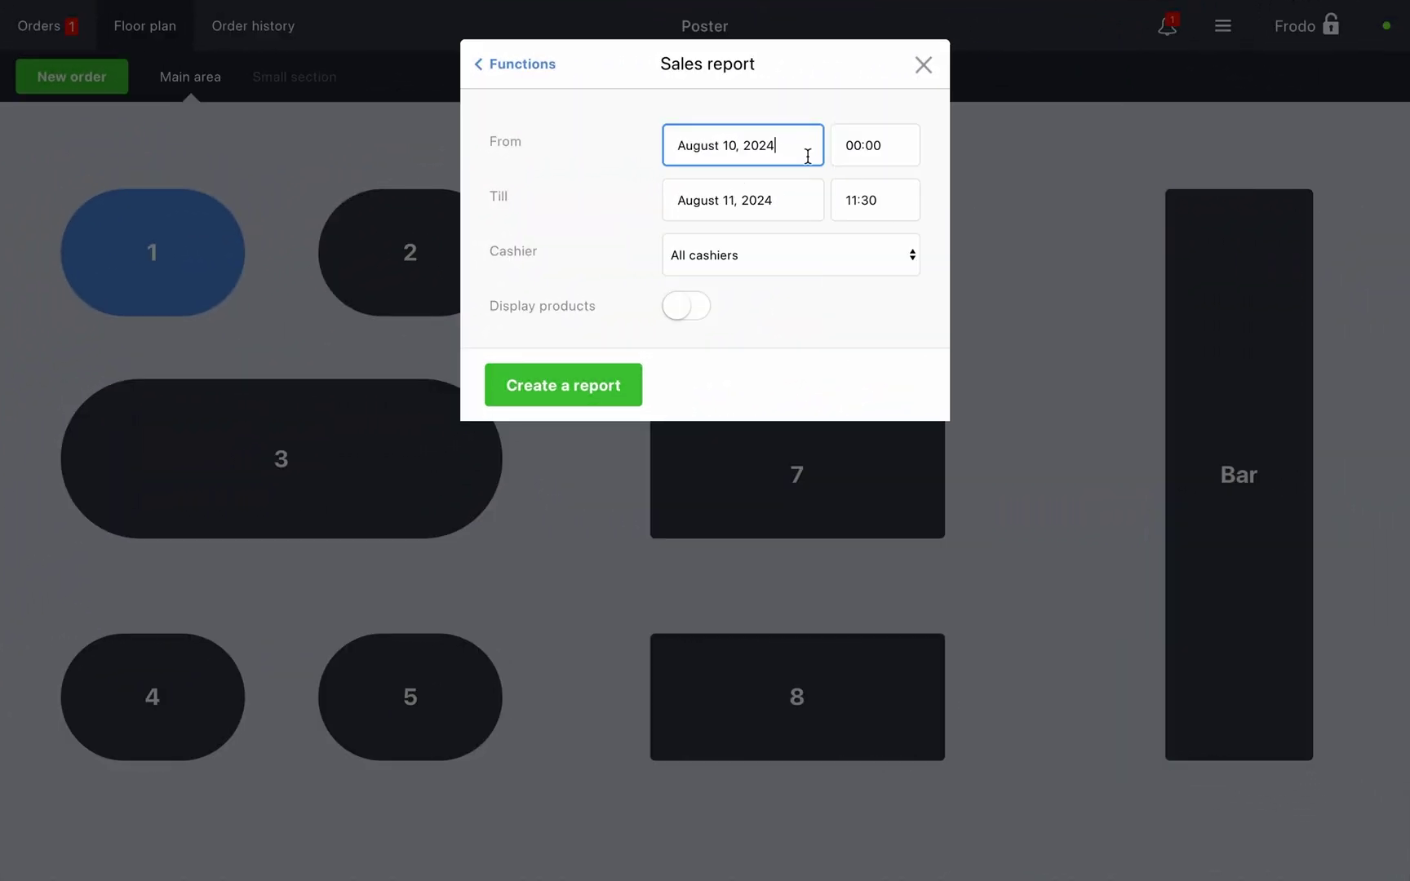
click(864, 151)
key(Delete)
key(Delete)
text(12)
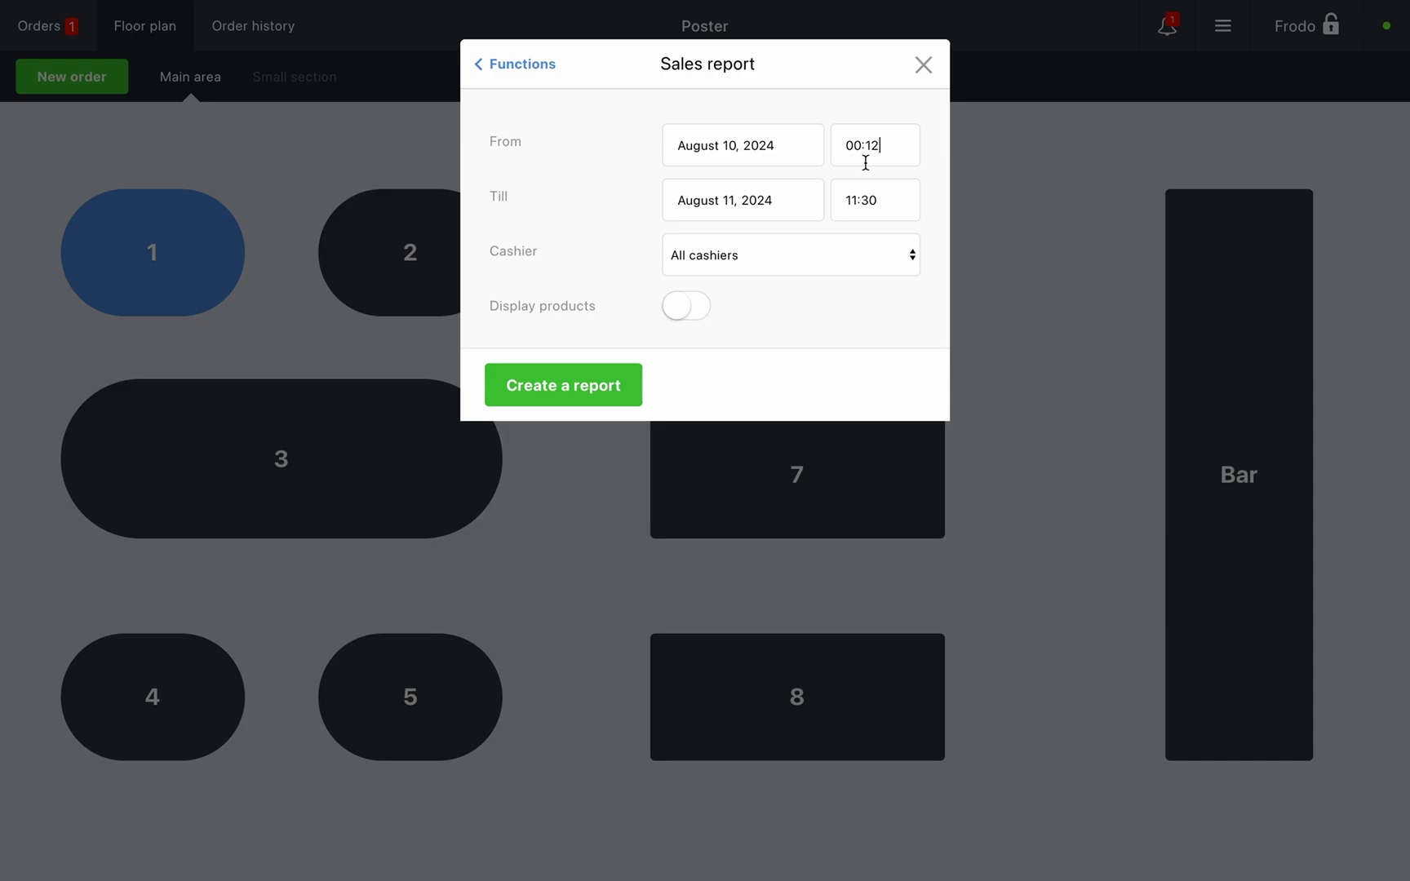
- Set the report end to August 10 at 23:55, keep all cashiers, and display products
click(777, 199)
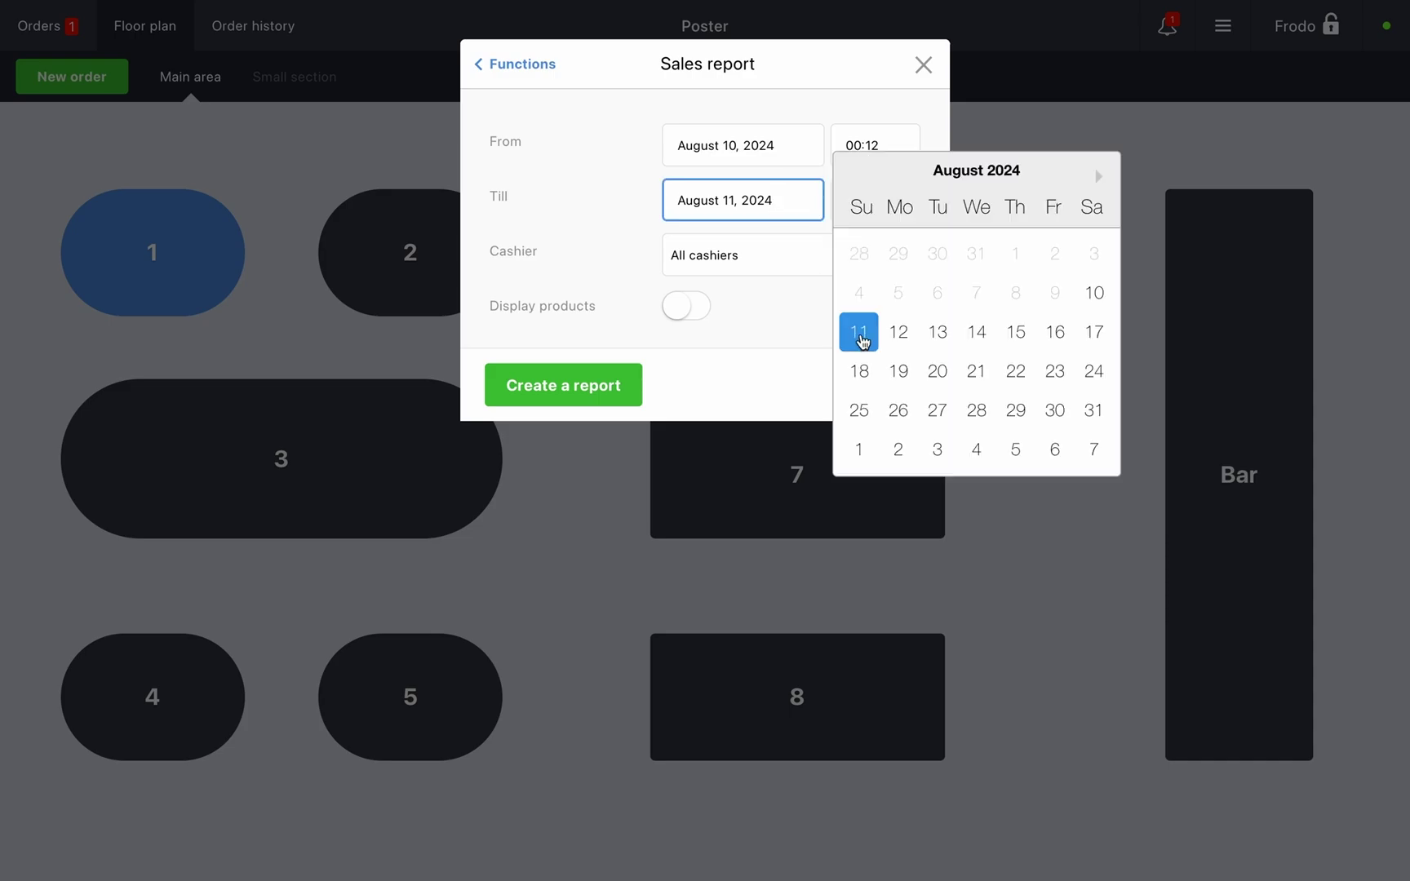
click(1095, 293)
click(882, 202)
key(ctrl+a)
text(23)
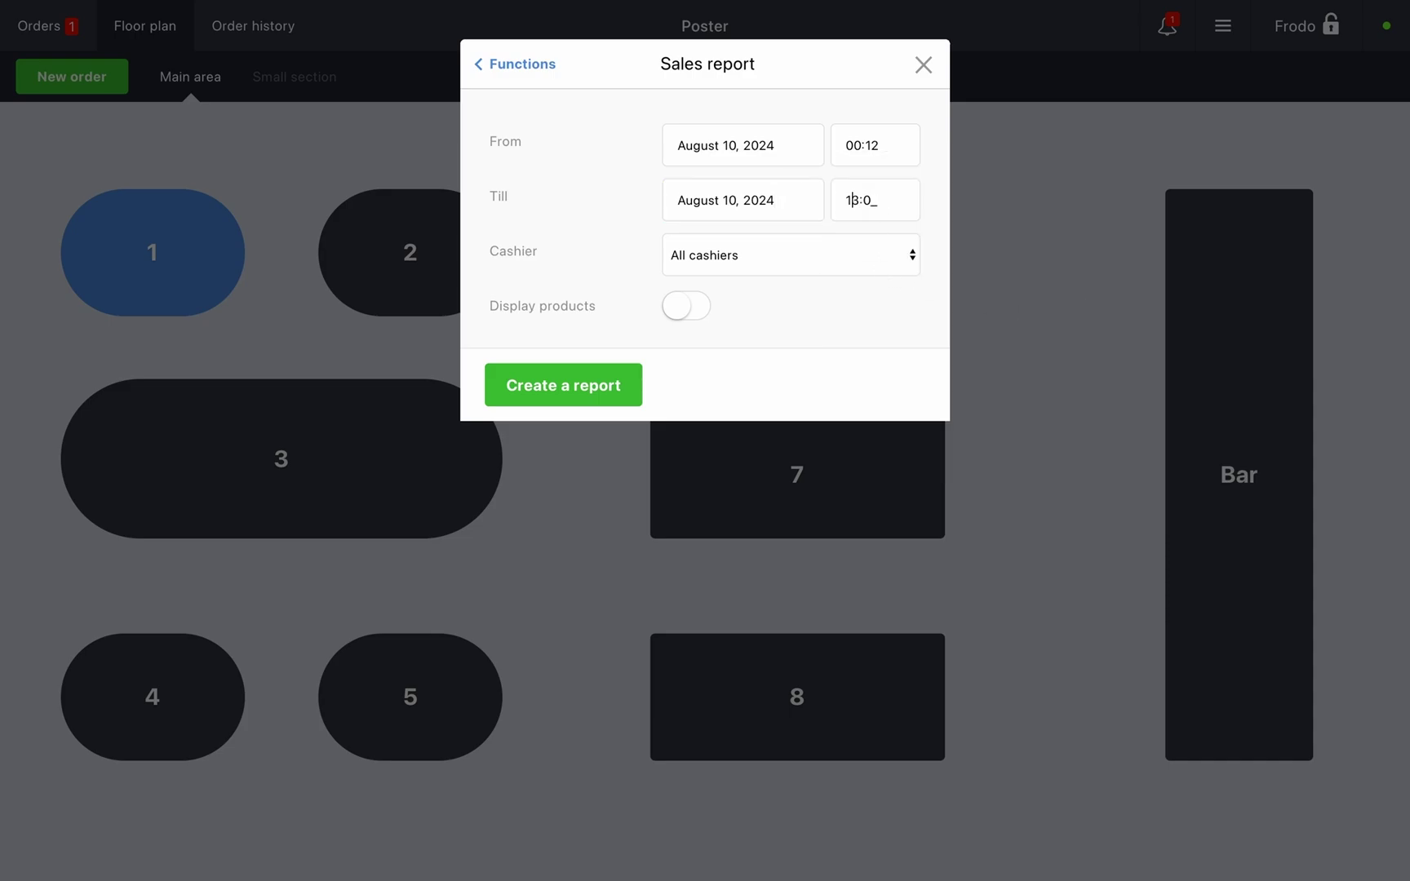
click(830, 255)
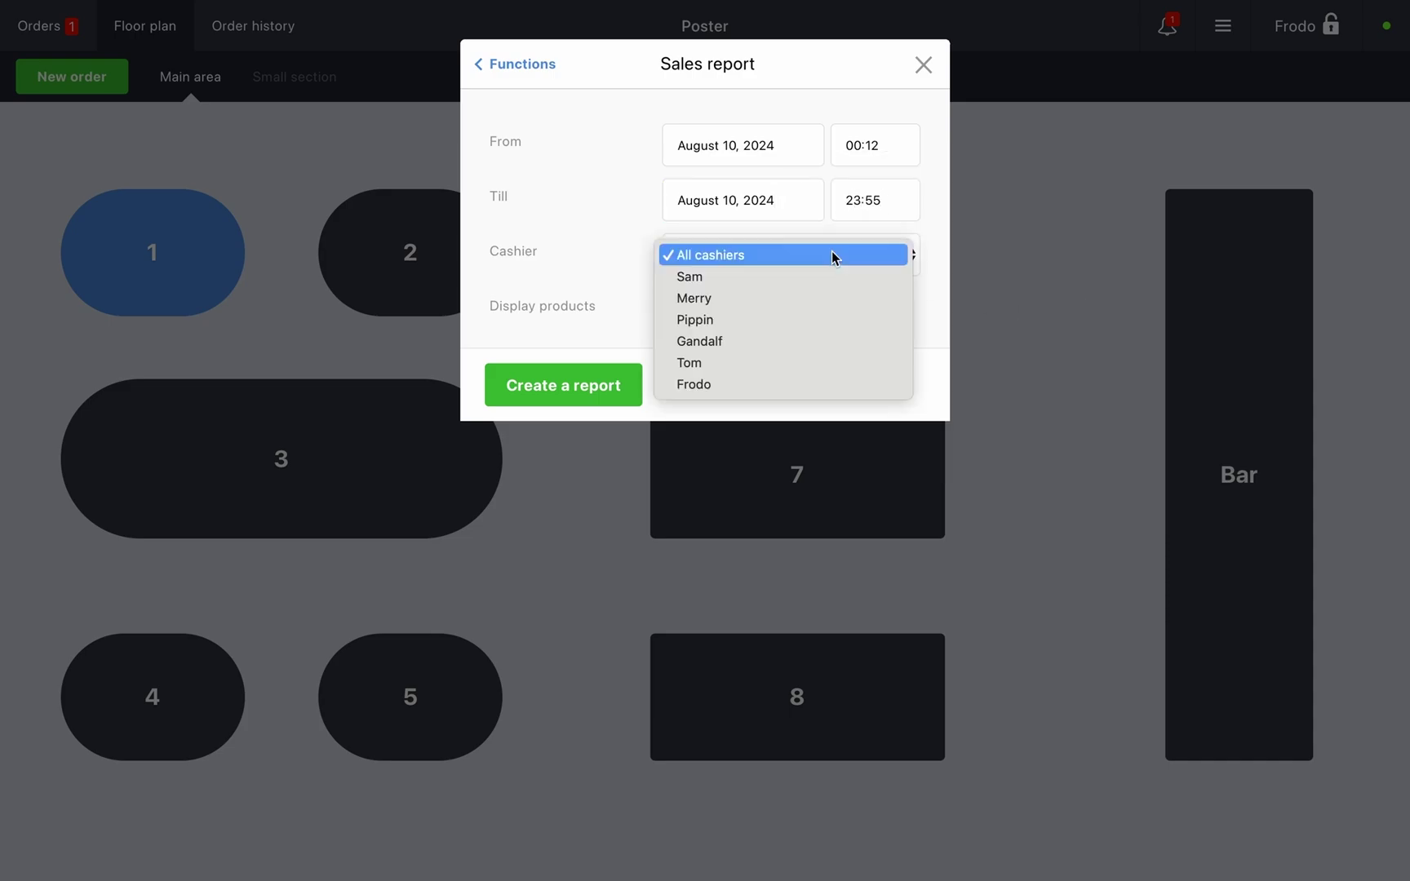
click(831, 252)
click(703, 303)
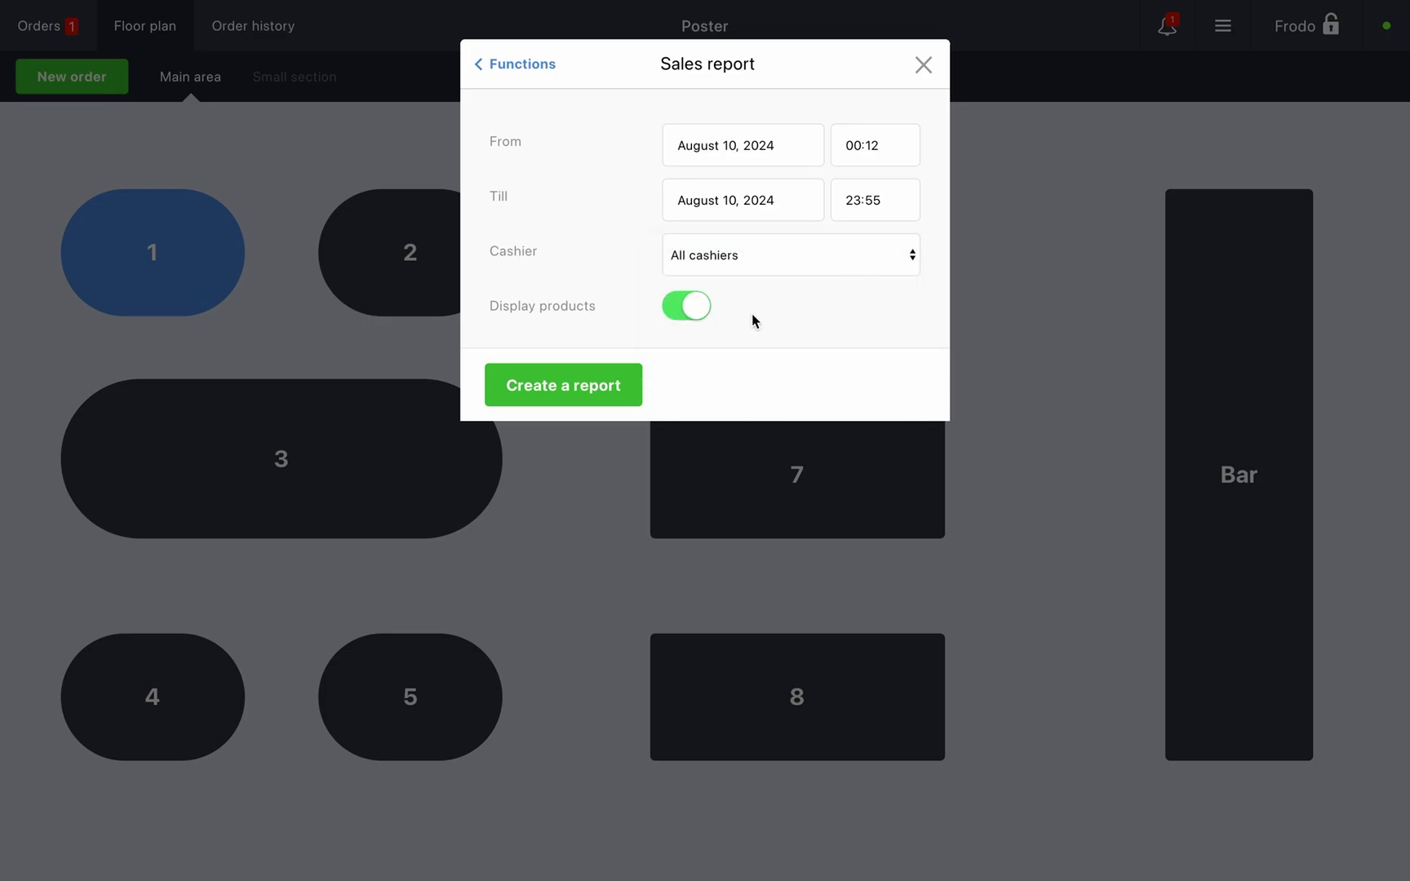
click(874, 264)
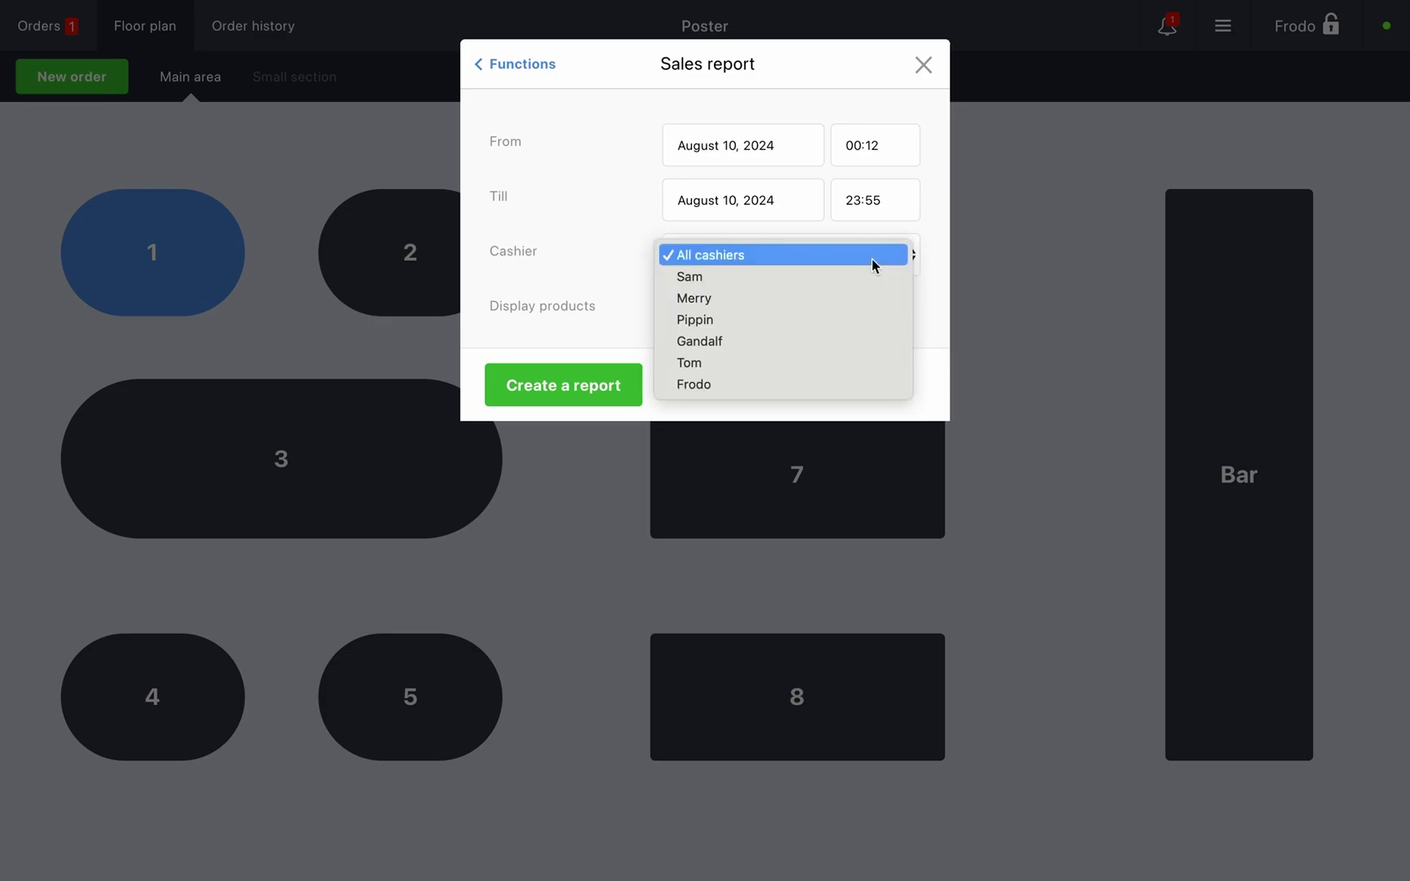
click(871, 259)
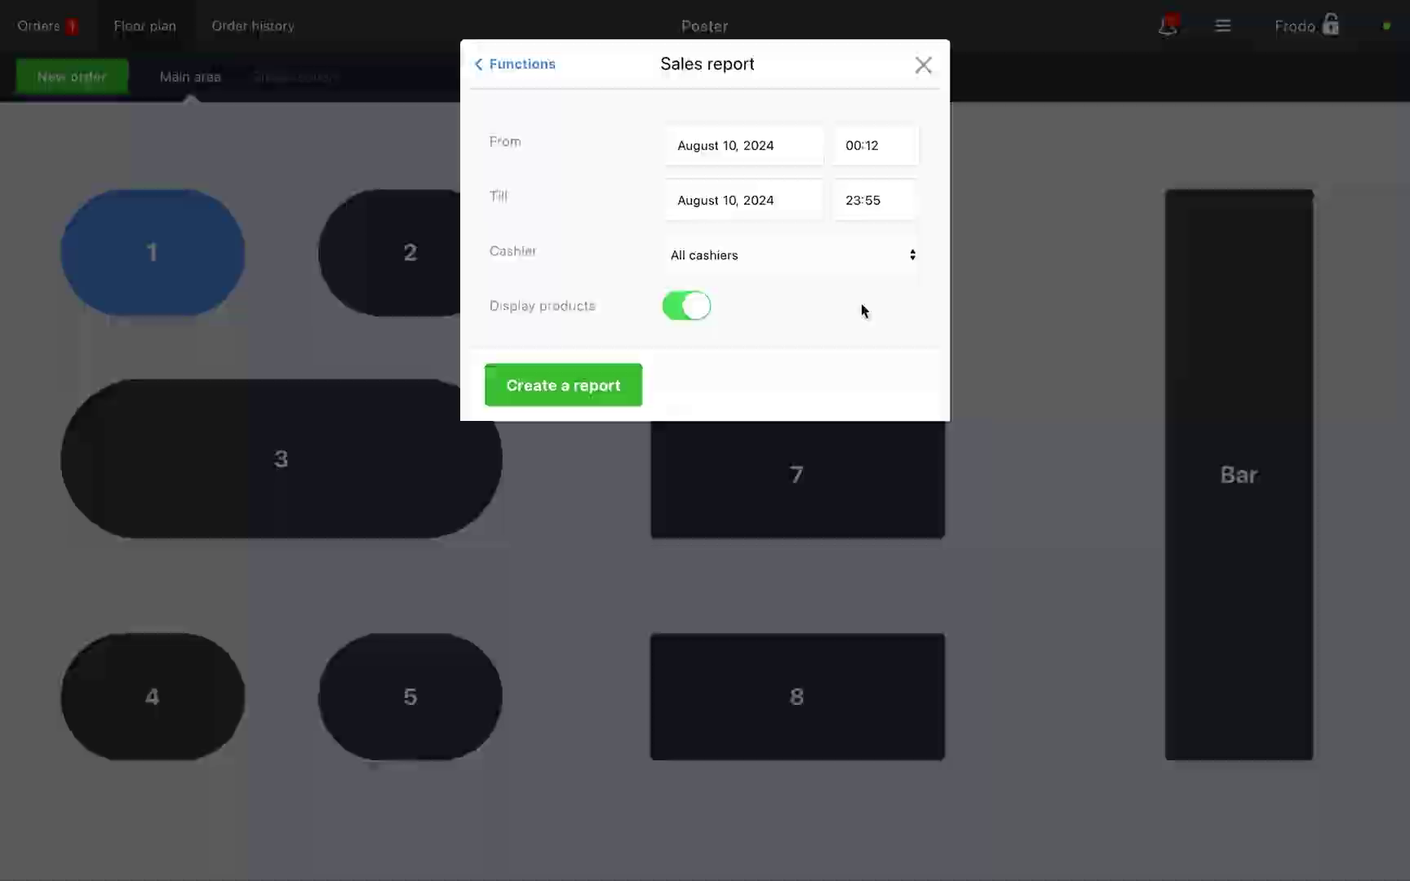
click(1222, 25)
- Record a 63772 safe drop
click(616, 300)
click(871, 145)
click(702, 254)
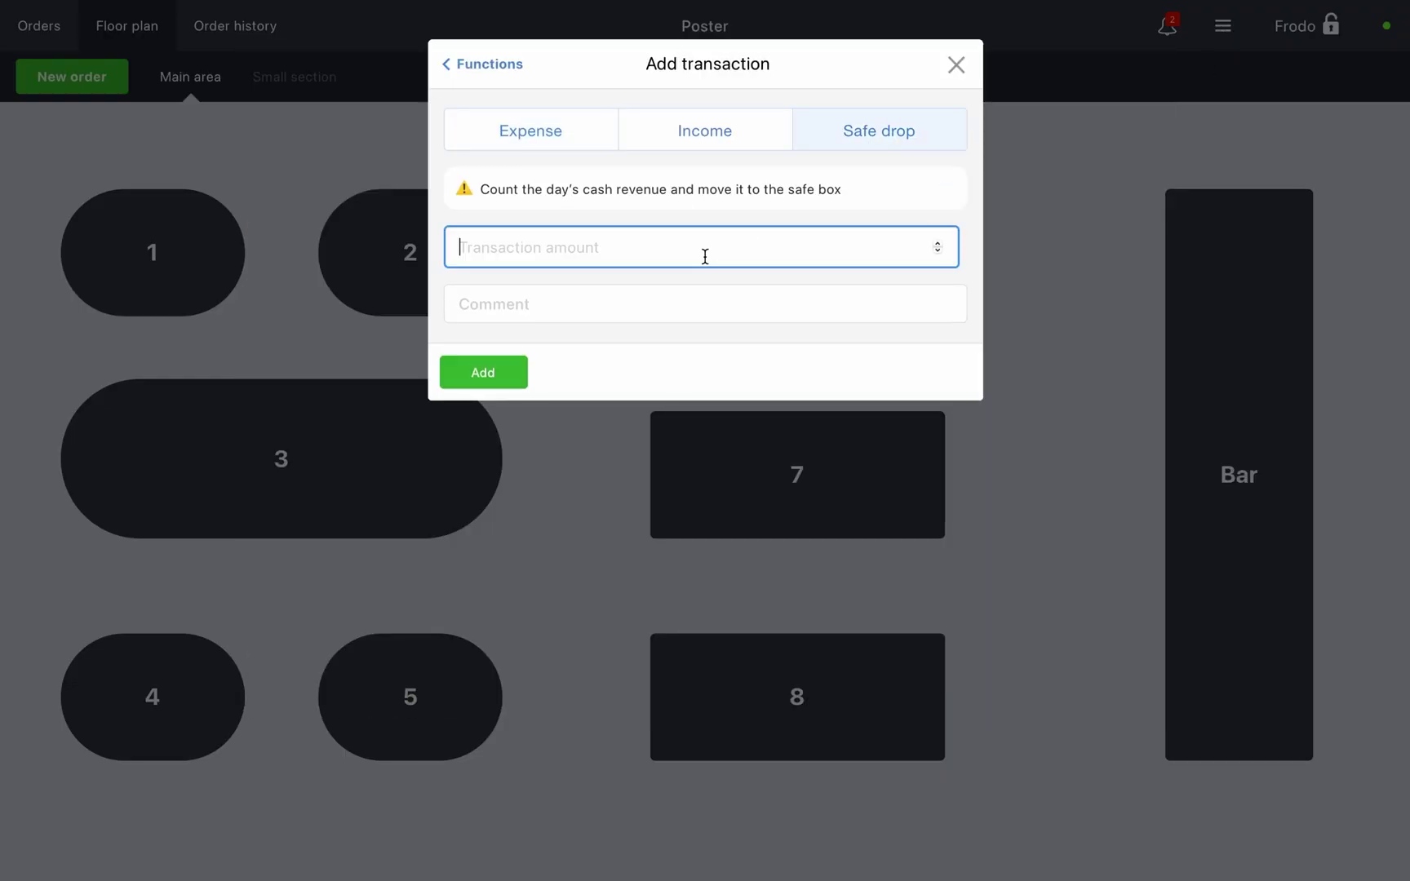
text(63772)
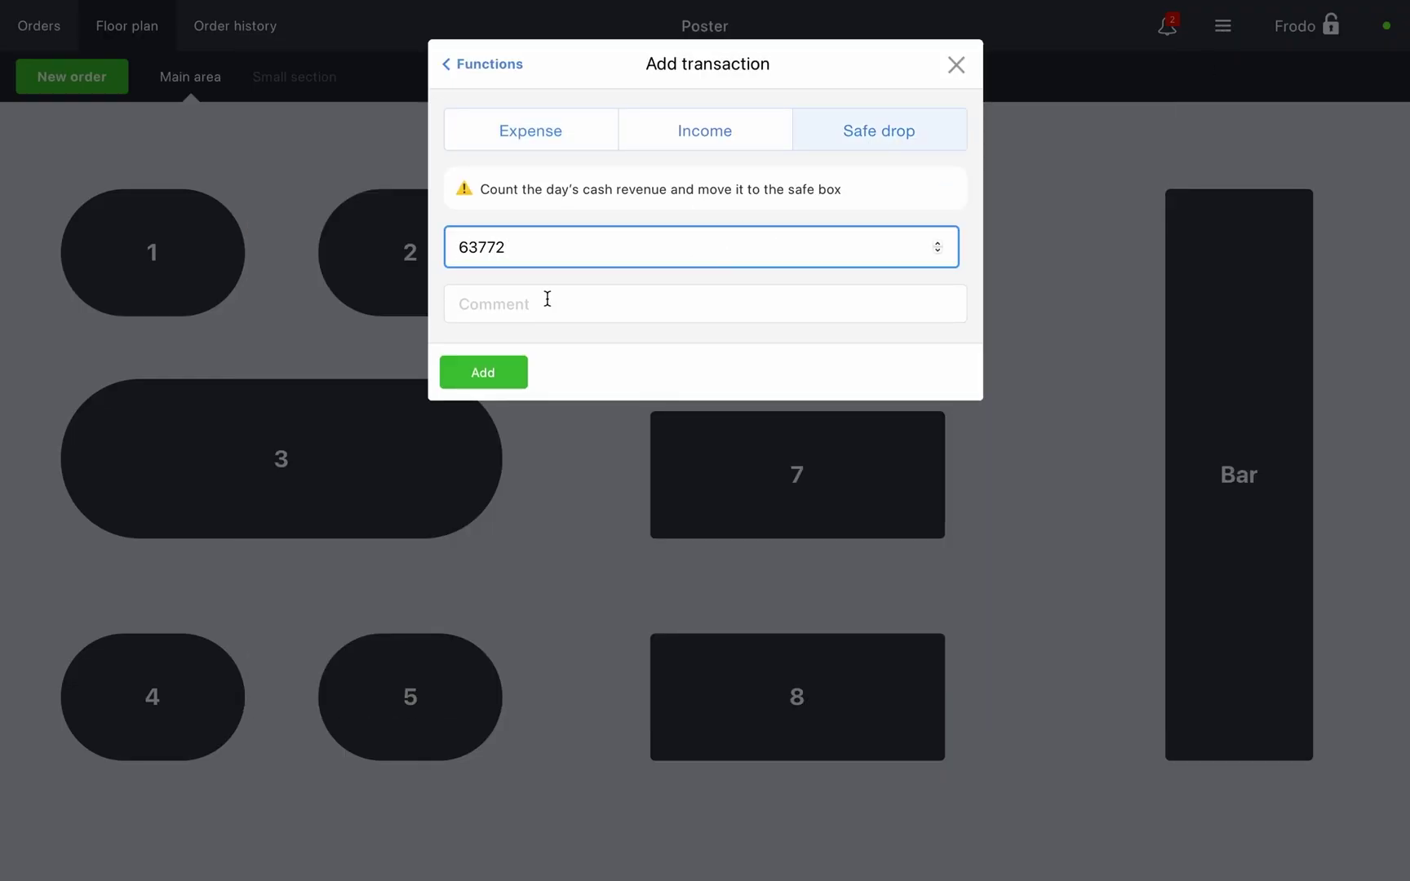
click(487, 375)
- Finish the cash shift with a remaining cash balance of 0
click(1216, 40)
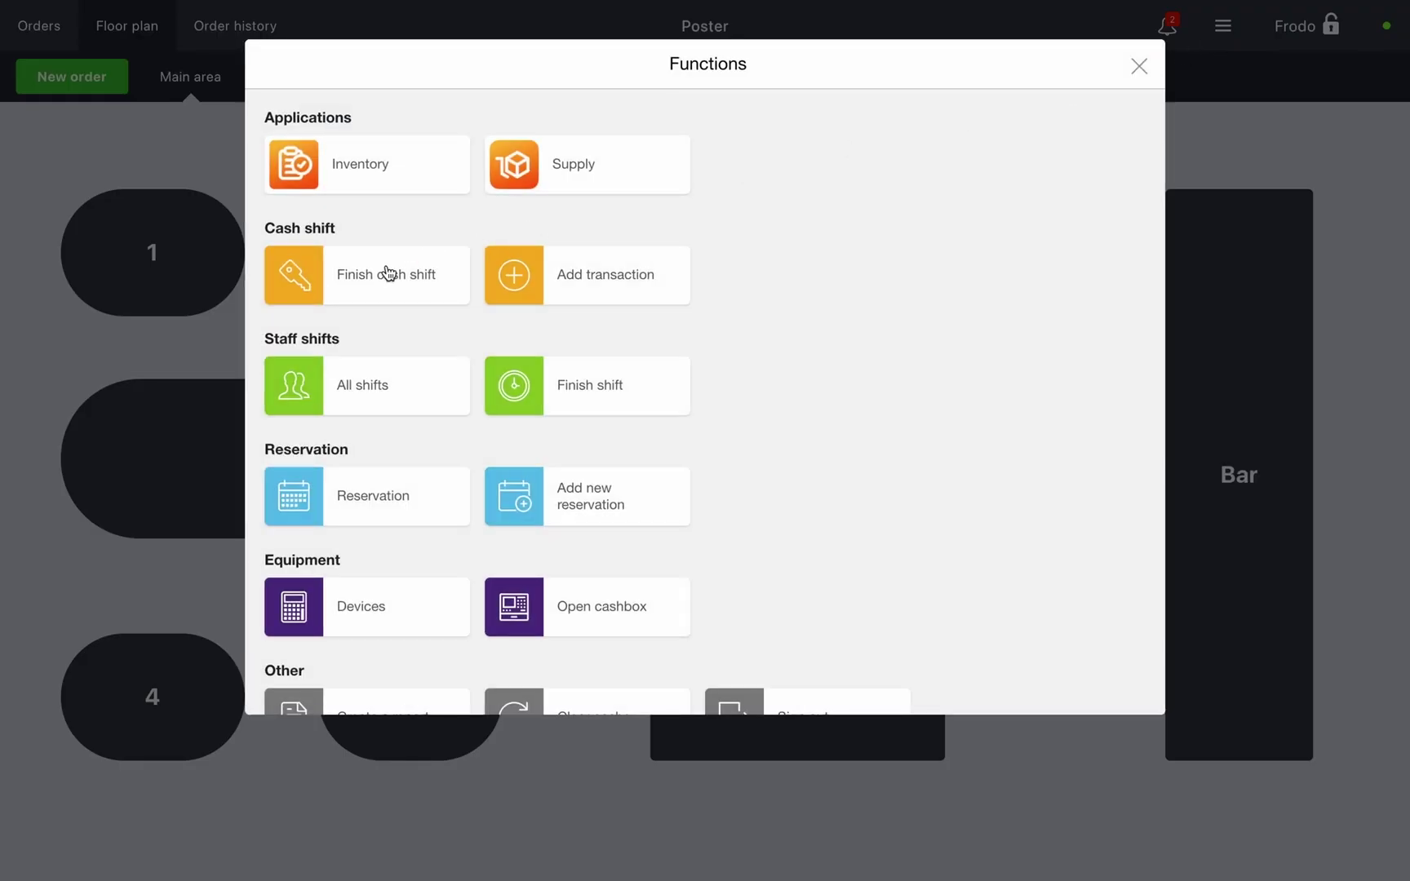
click(383, 278)
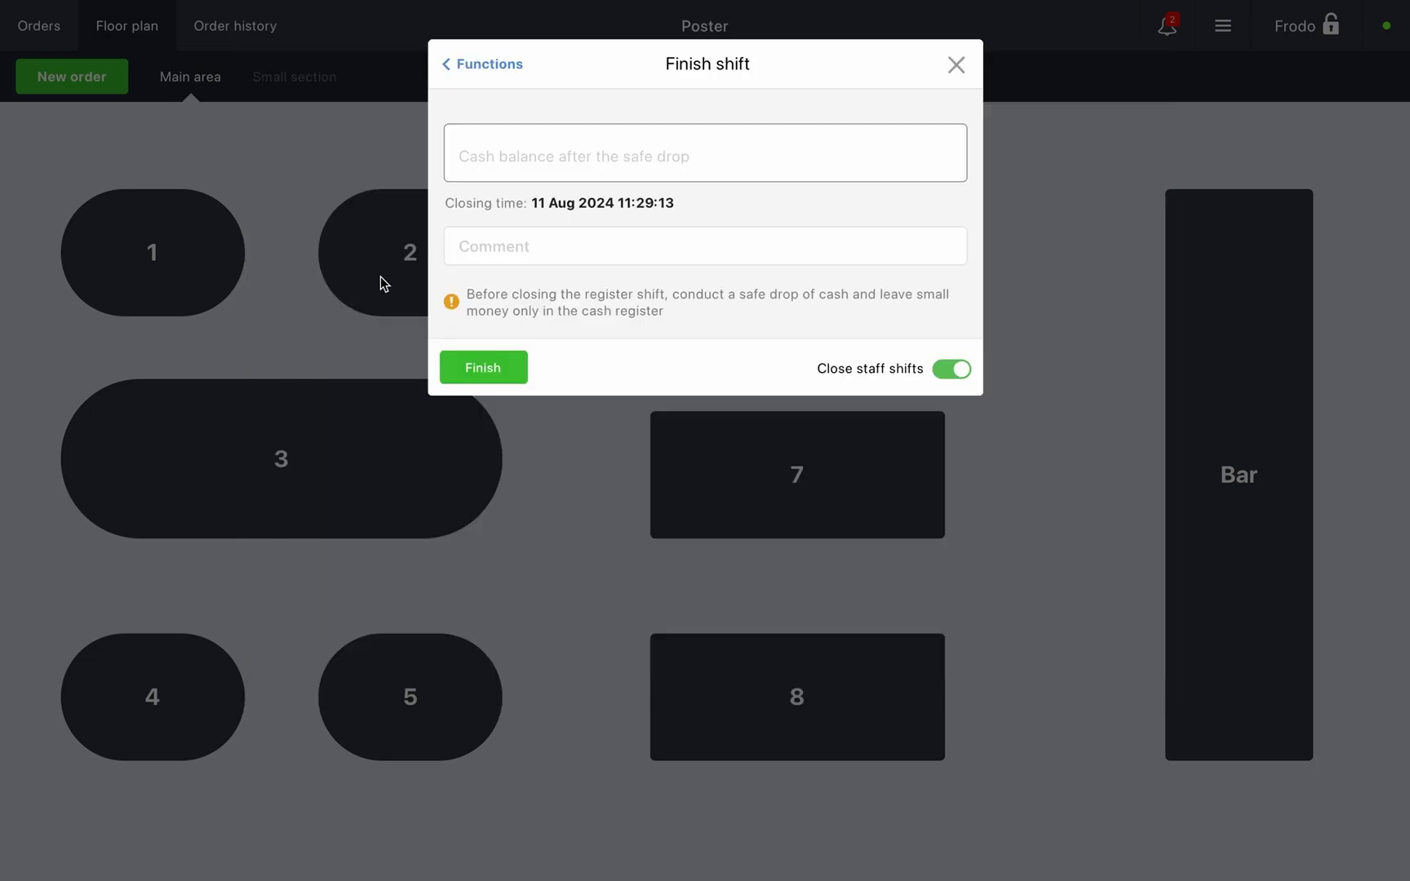
click(542, 151)
text(0)
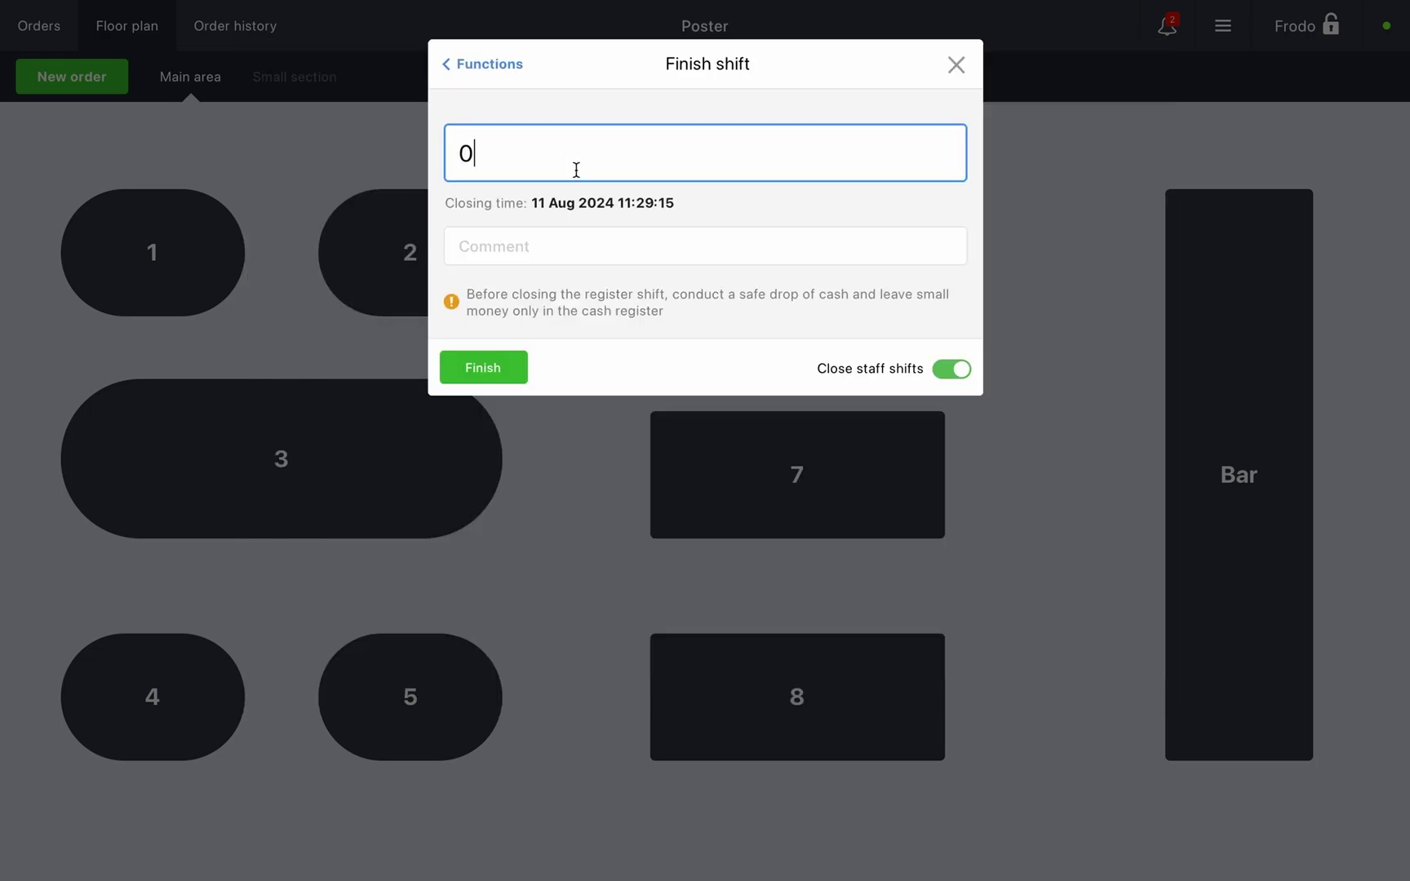
click(496, 369)
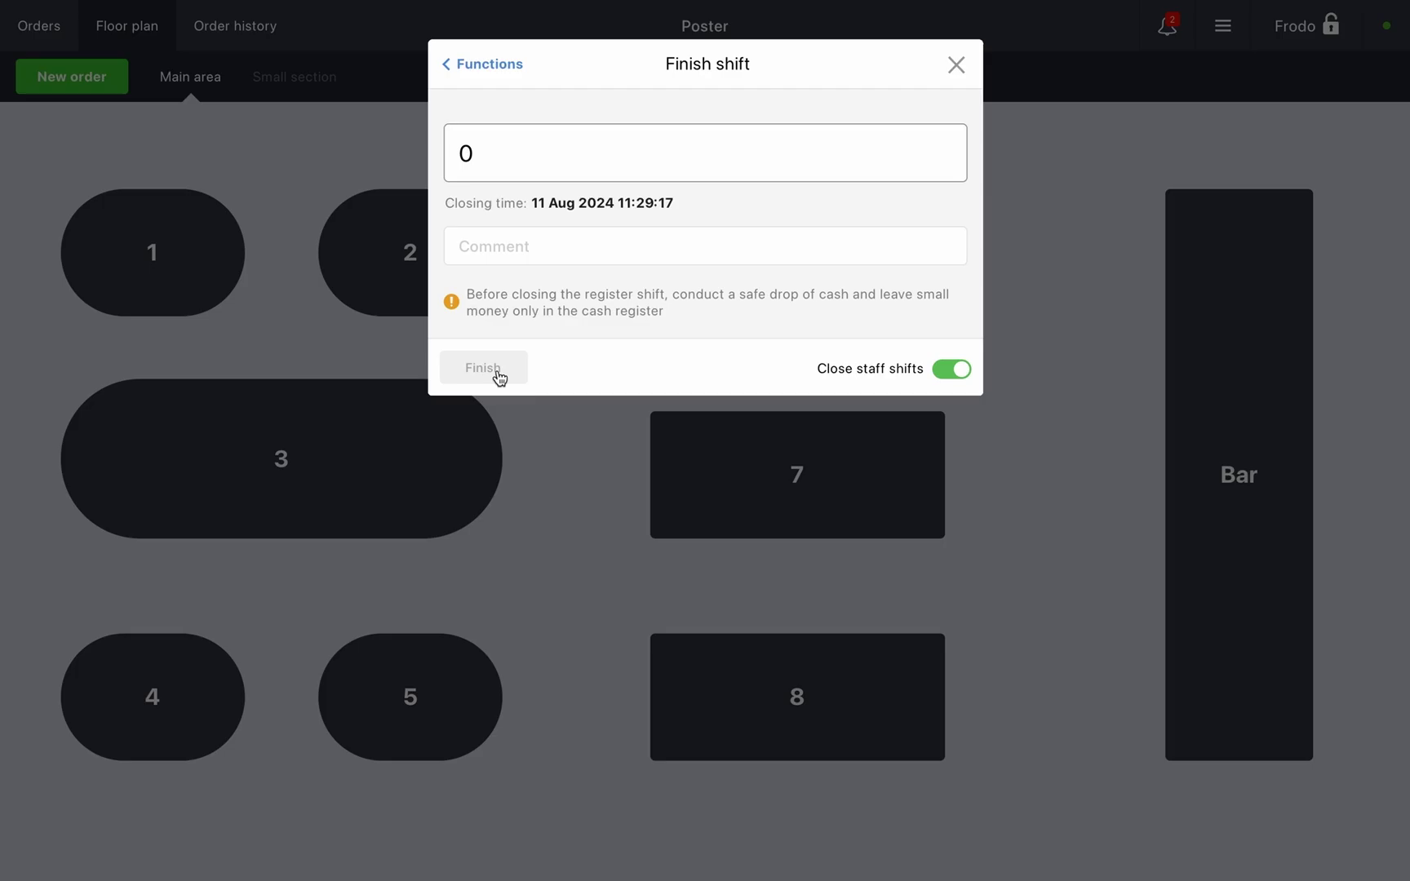